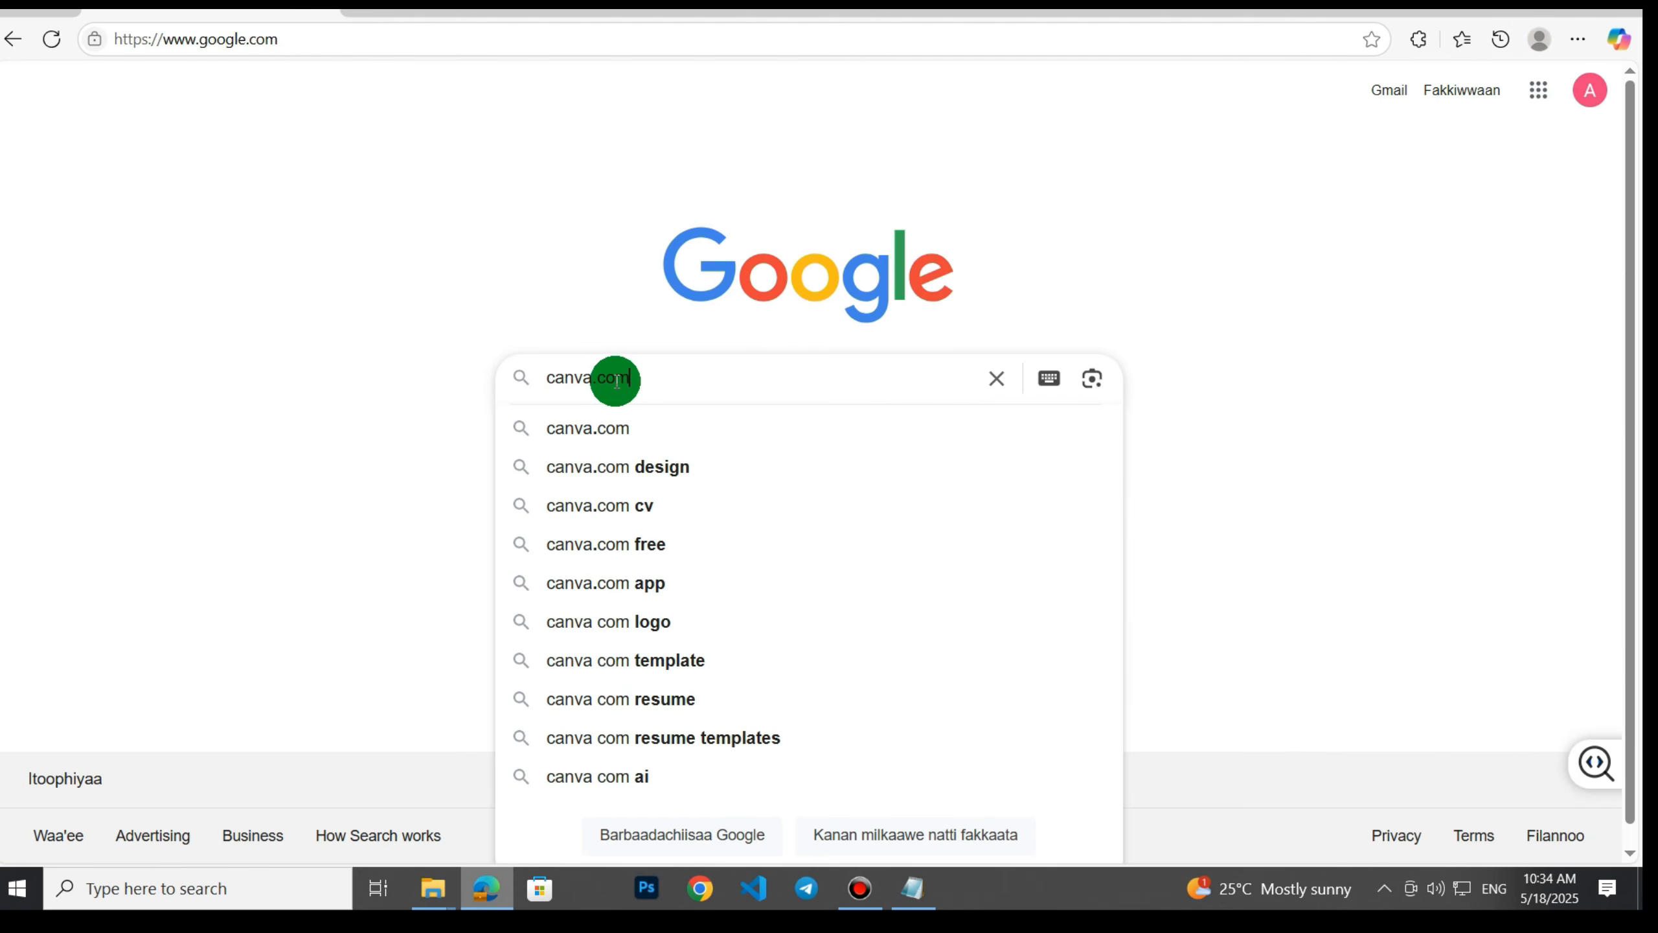
Search Google for canva.com, open the Canva site and start a new YouTube Thumbnail design.
{"action": "key", "text": "Return"}
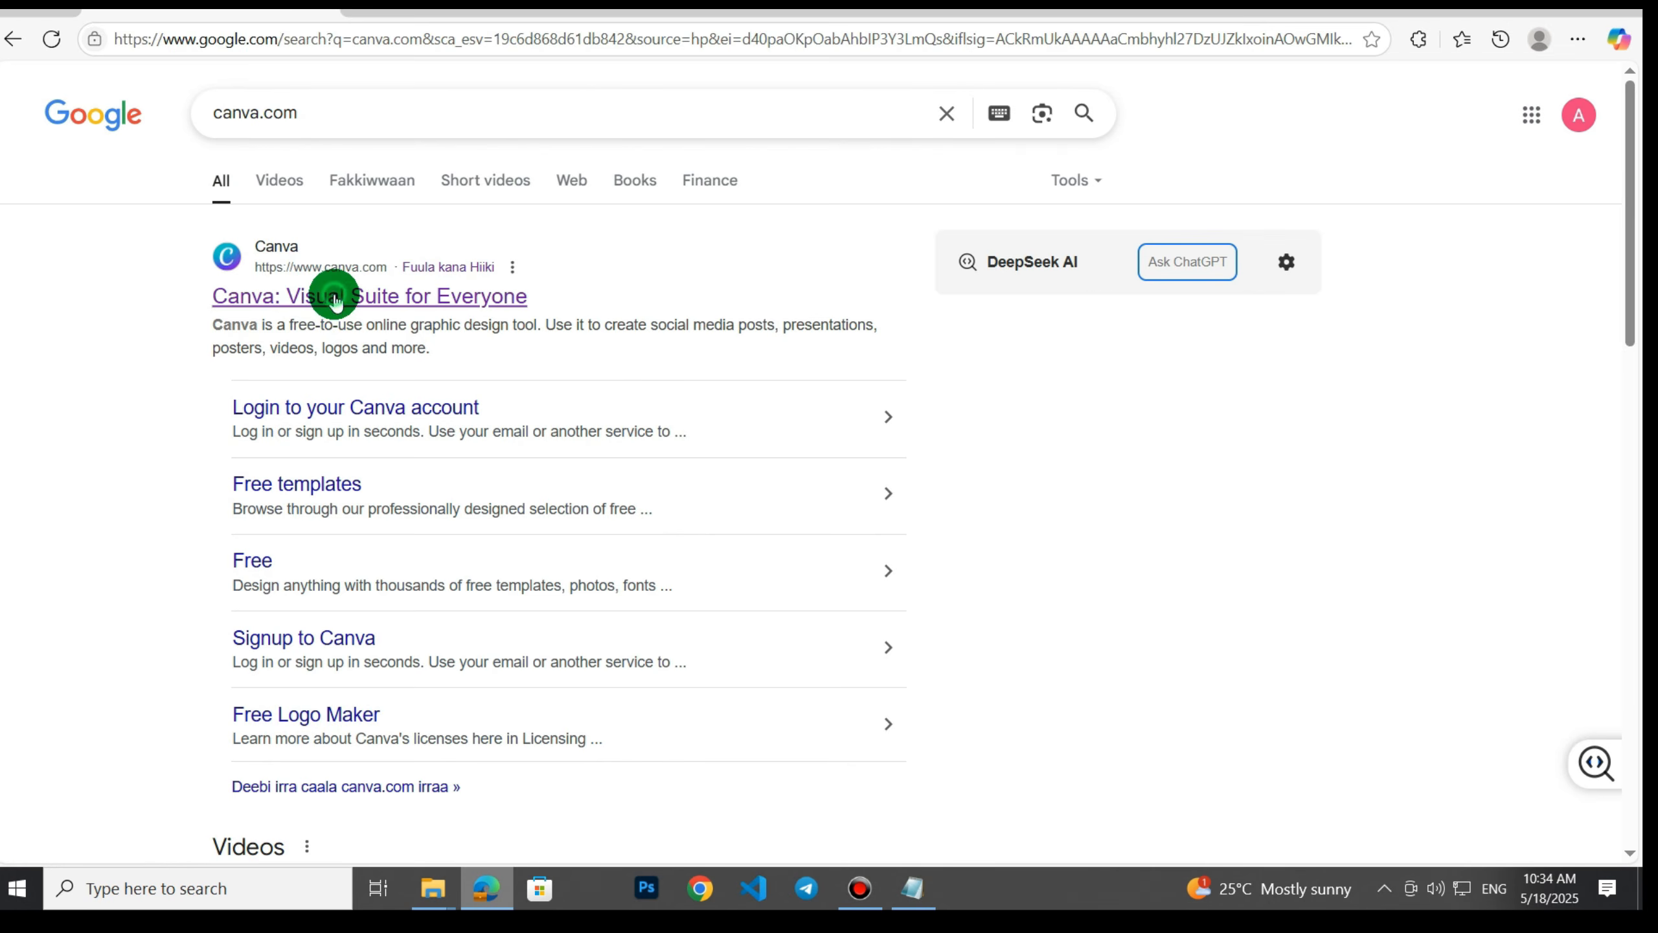
{"action": "left_click", "coordinate": [334, 298]}
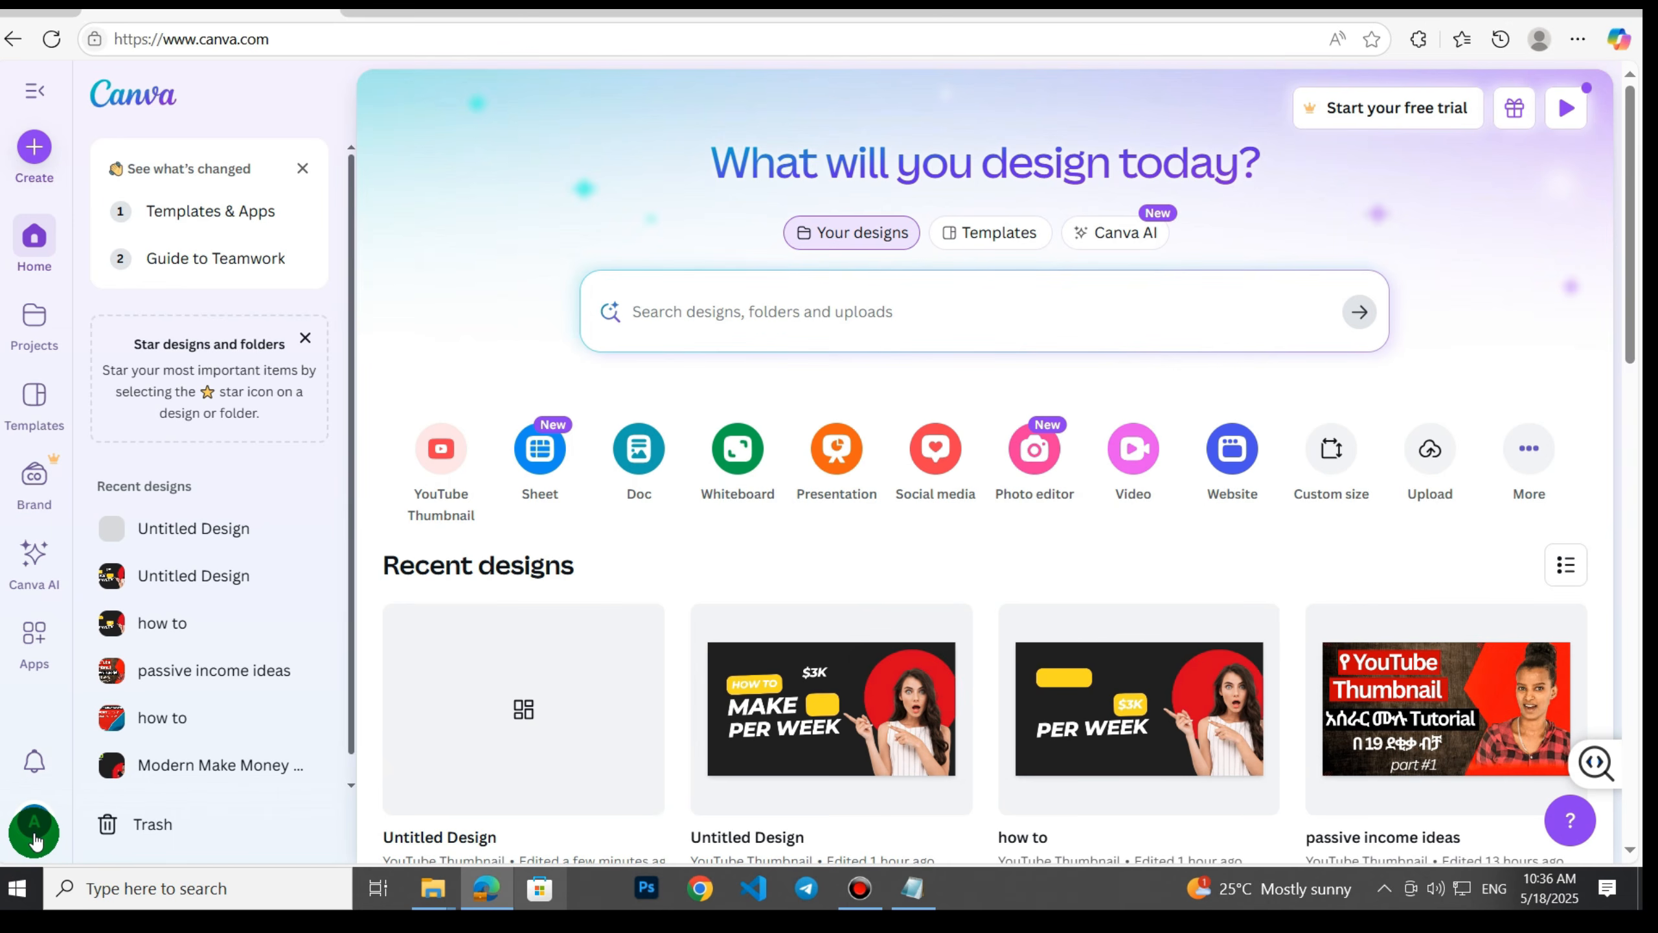
{"action": "left_click", "coordinate": [441, 484]}
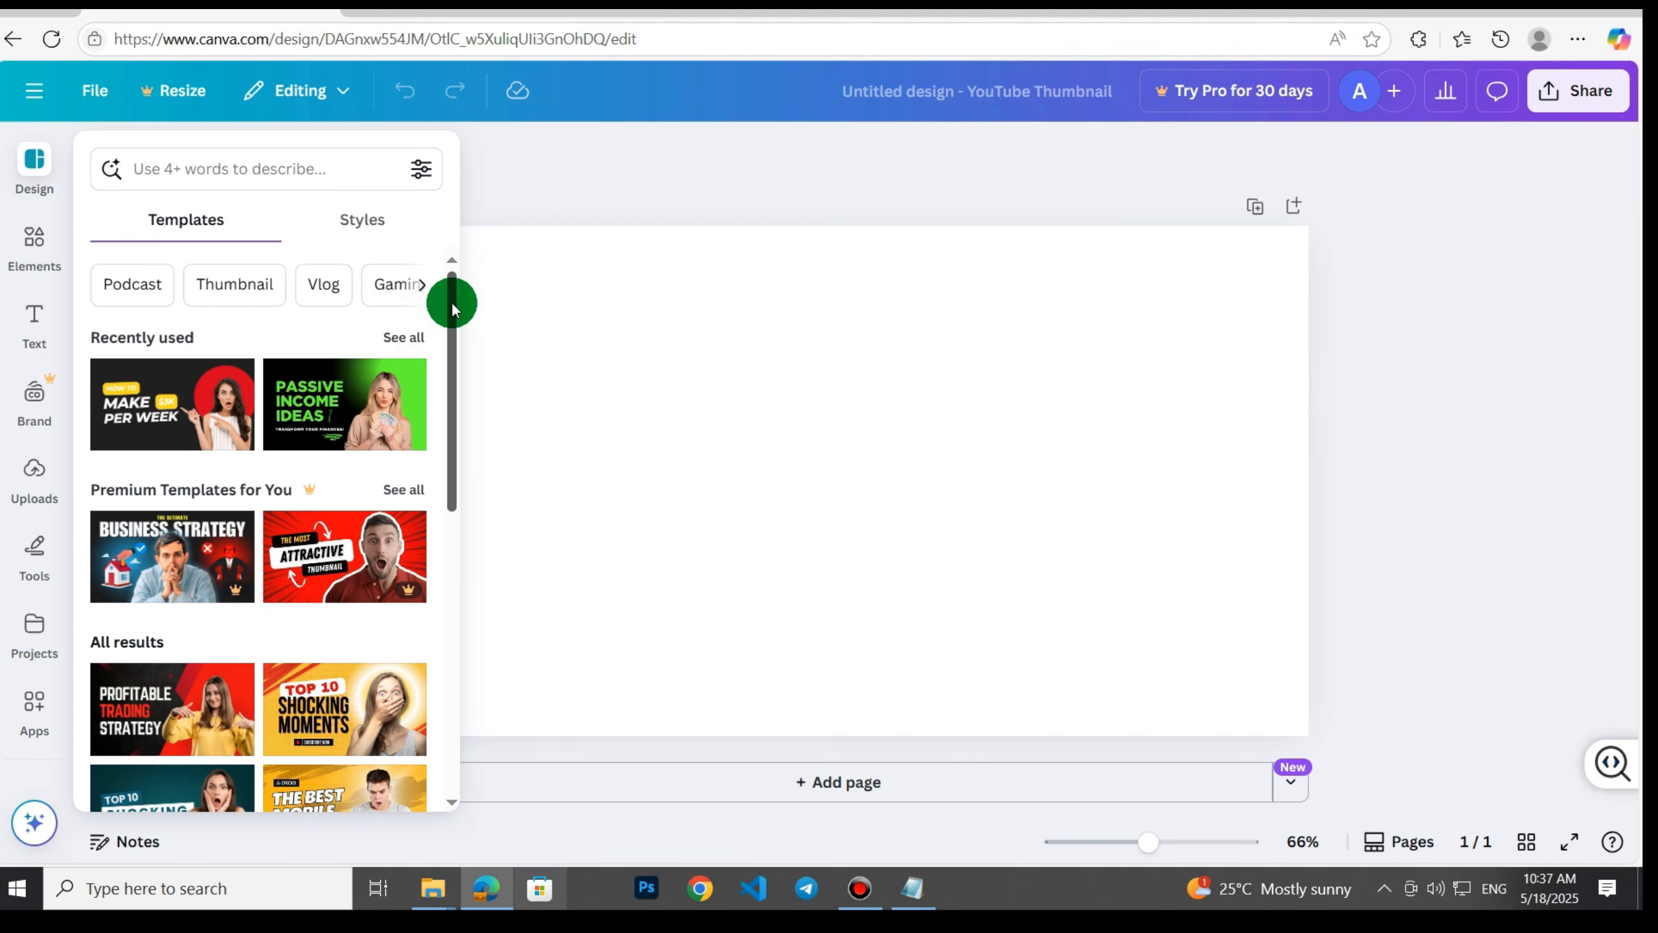
Browse the thumbnail templates and apply the recently used "How to make $3K per week" template to the blank page.
{"action": "left_click_drag", "start_coordinate": [451, 302], "coordinate": [418, 345]}
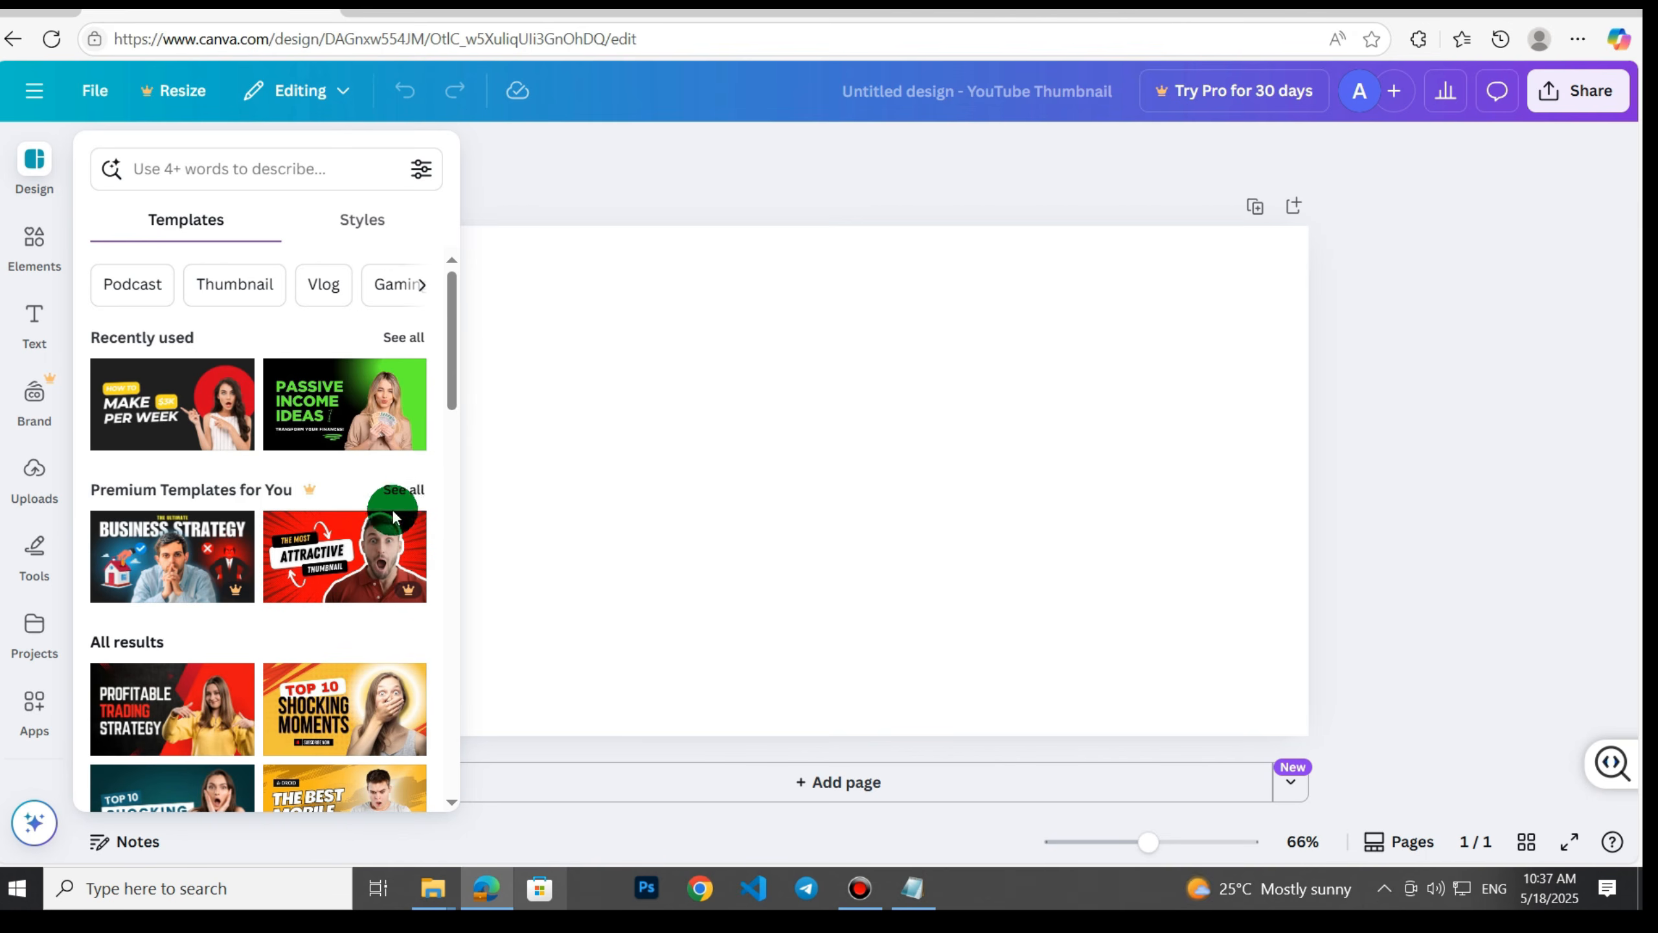
{"action": "scroll", "coordinate": [376, 513], "scroll_direction": "down", "scroll_amount": 5}
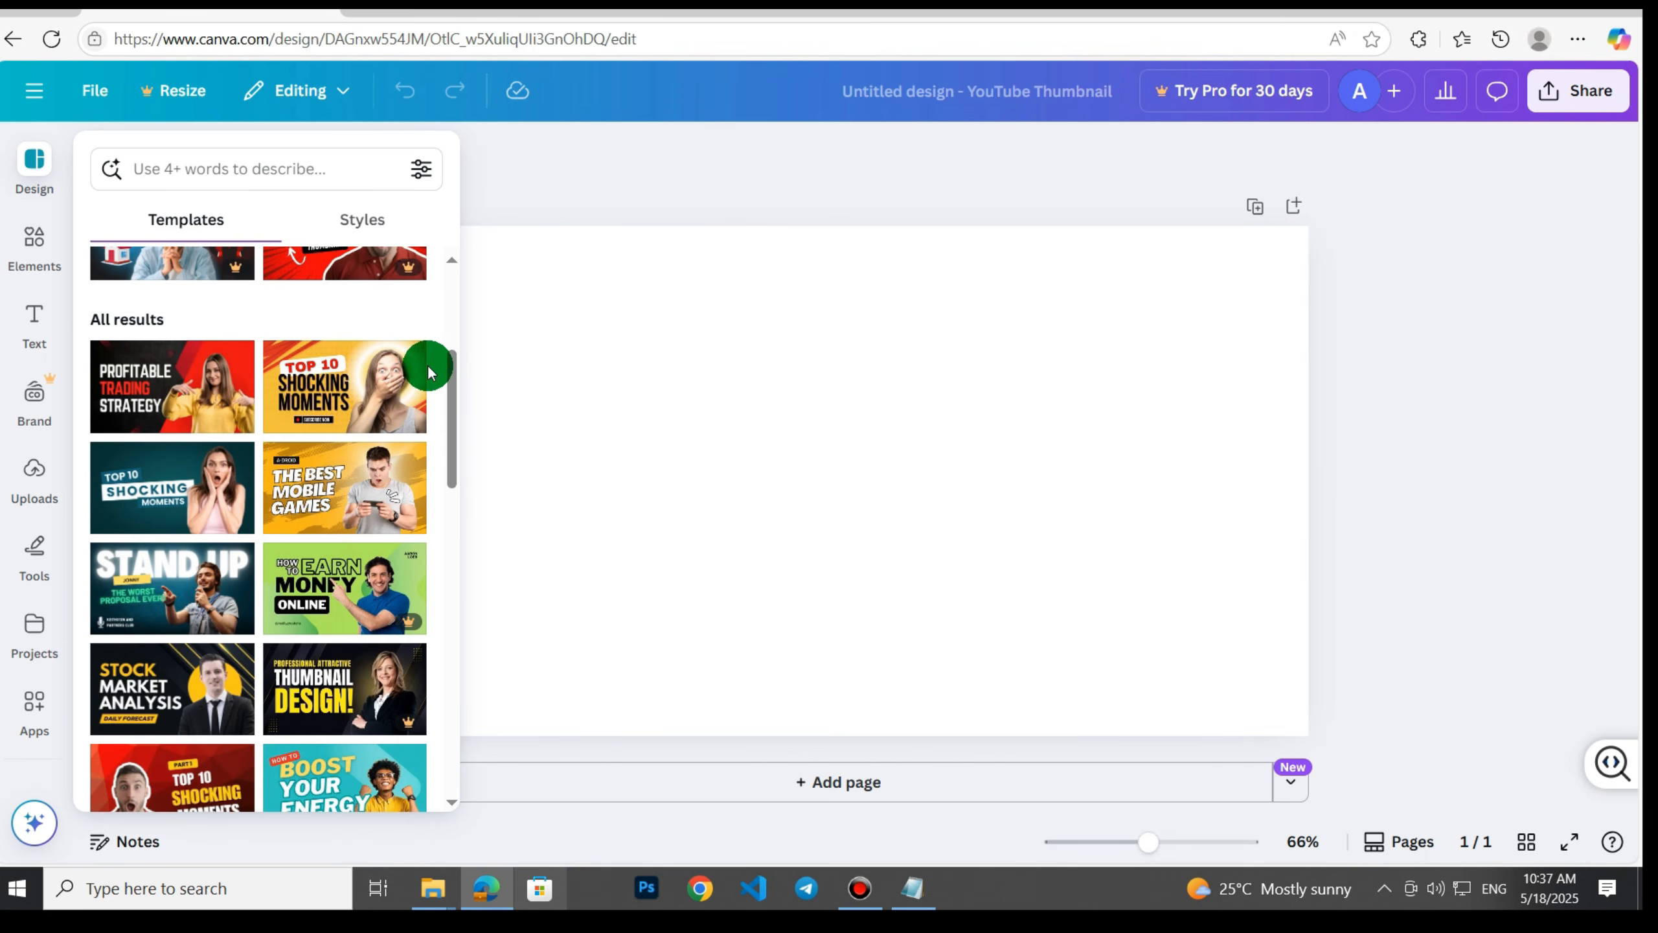
{"action": "scroll", "coordinate": [425, 392], "scroll_direction": "up", "scroll_amount": 2}
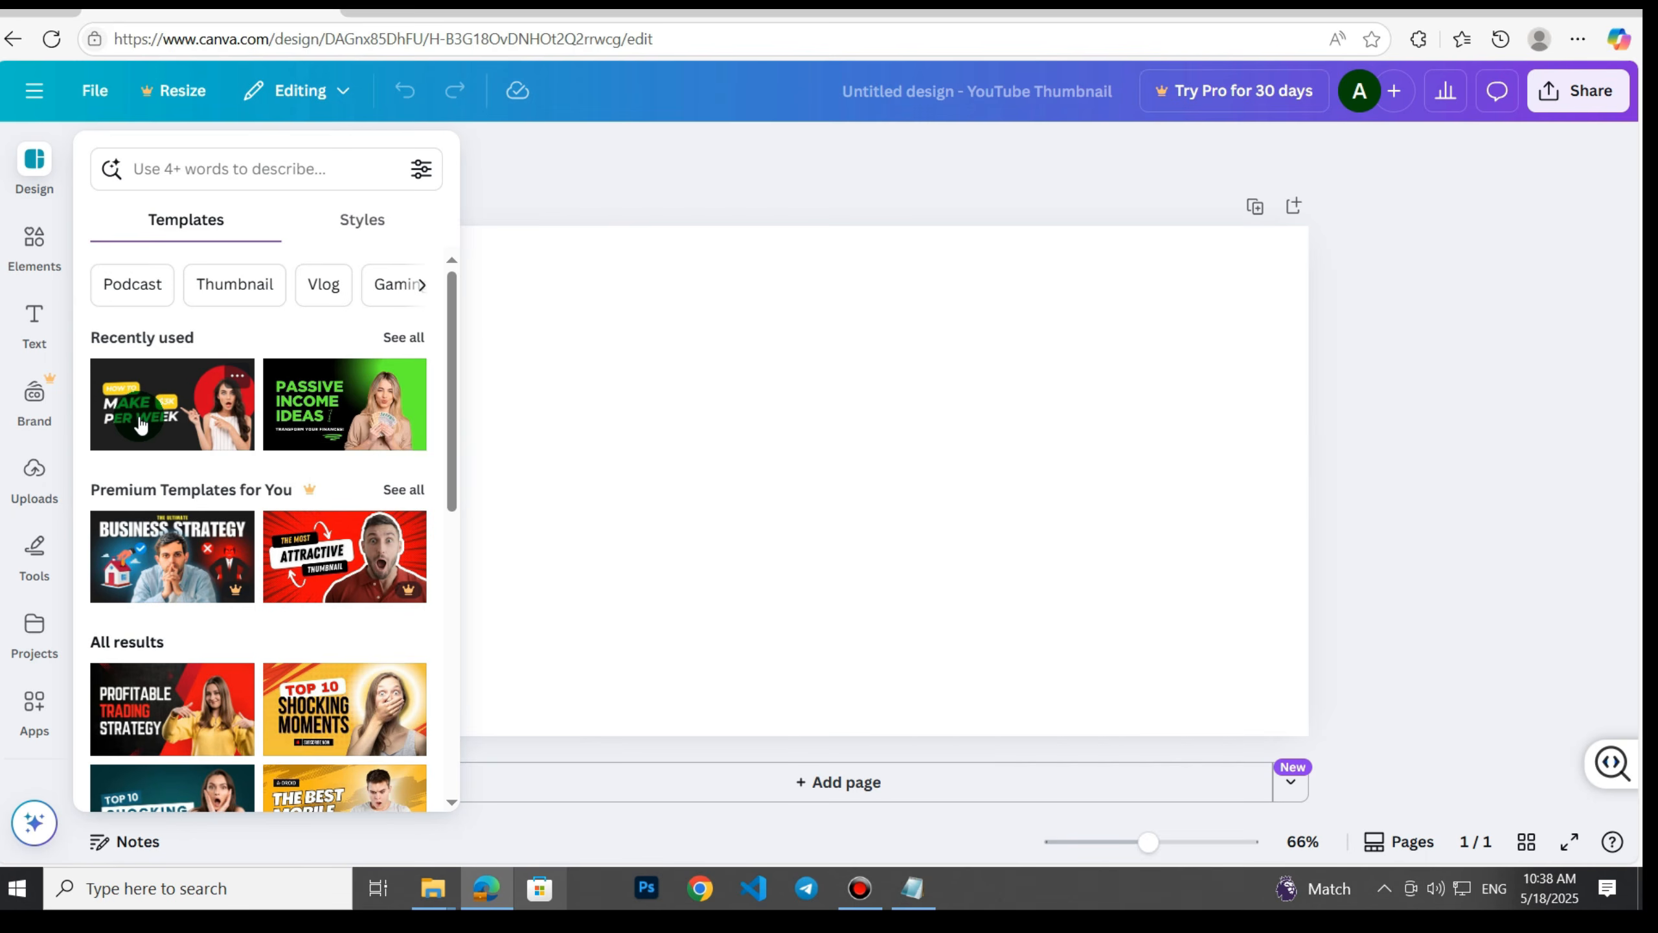
{"action": "left_click", "coordinate": [140, 424]}
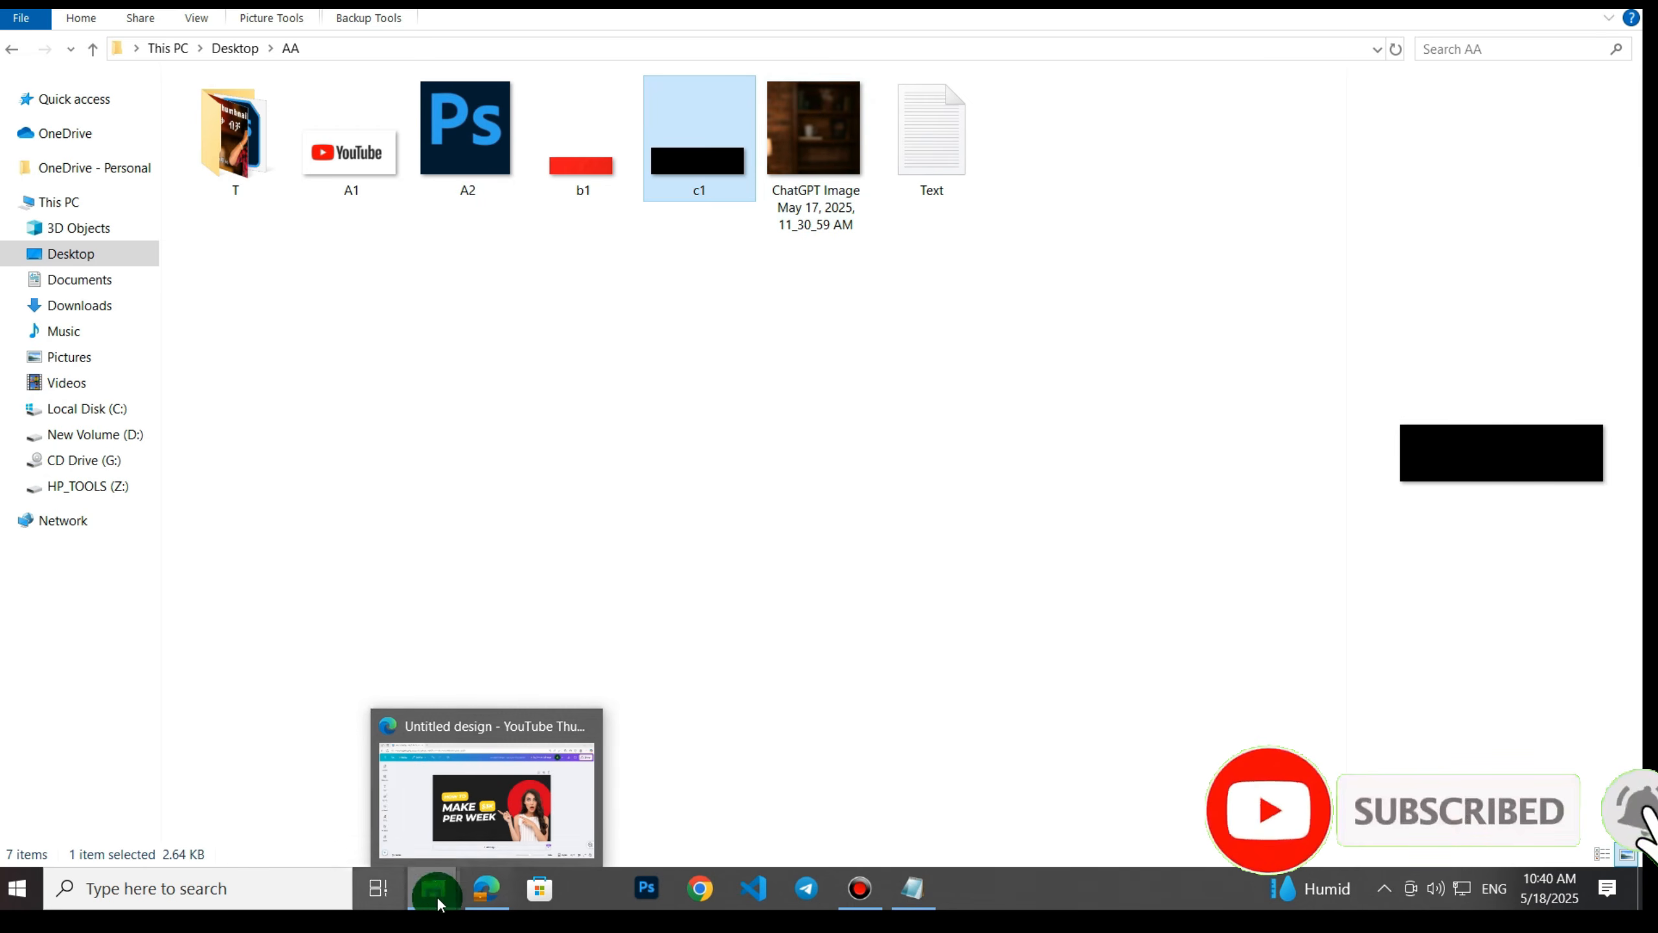
Switch back to the Canva design and upload the image "ChatGPT Image May 17, 2025, 11_30_59 AM" from the AA folder.
{"action": "left_click", "coordinate": [500, 843]}
{"action": "left_click", "coordinate": [25, 494]}
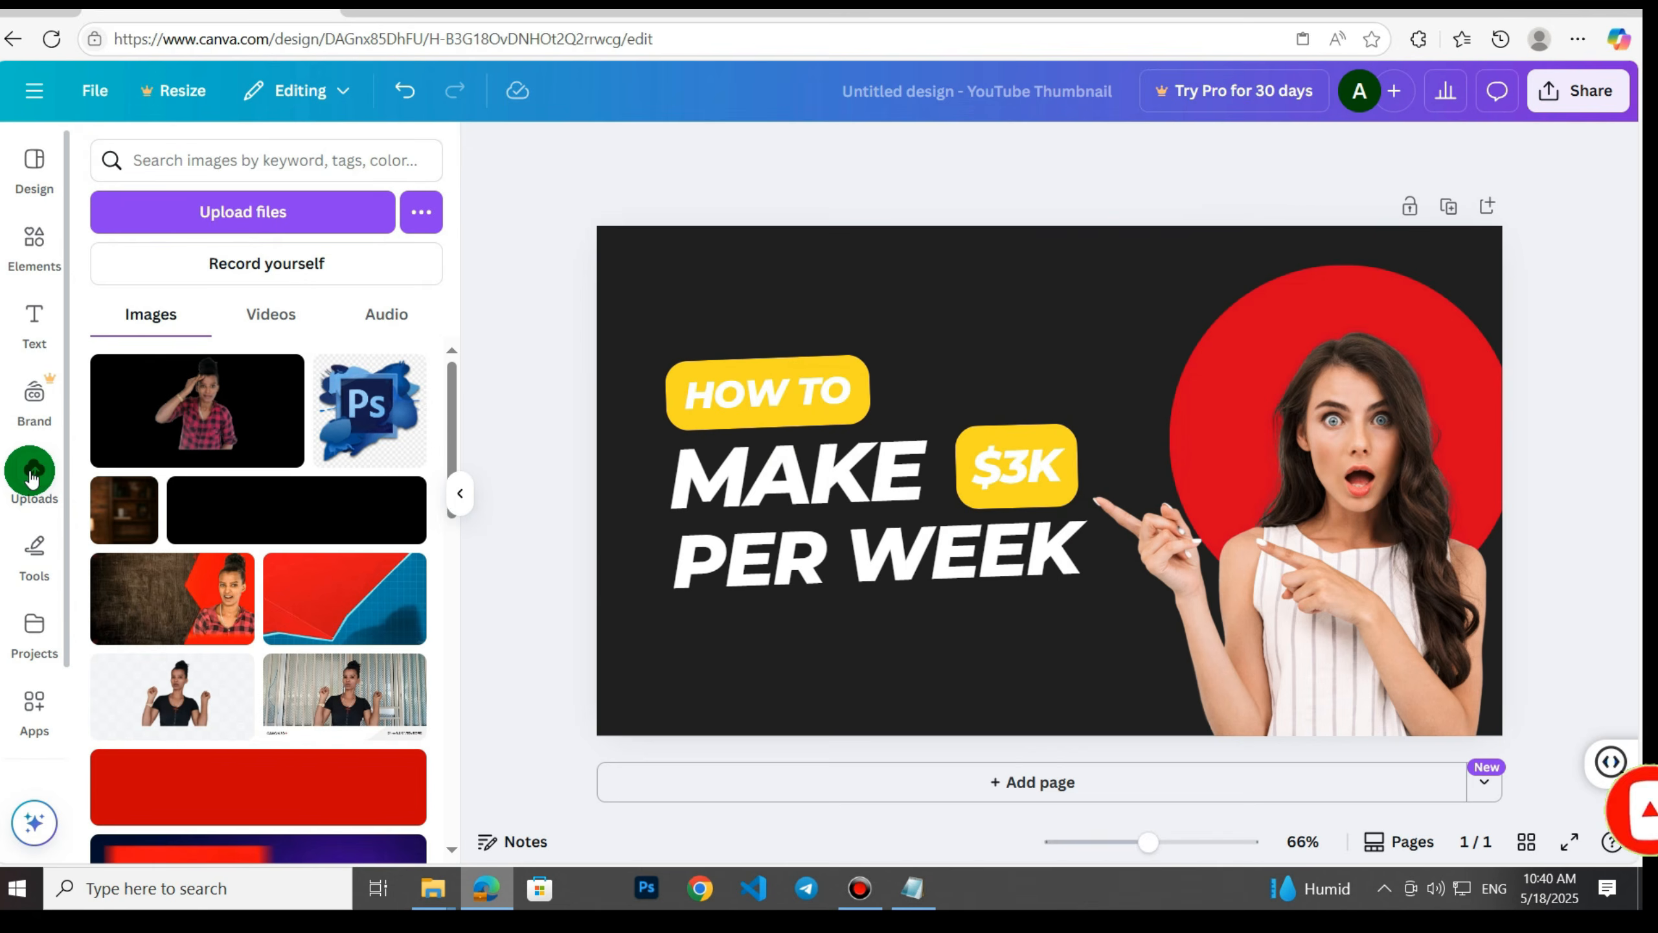
{"action": "left_click", "coordinate": [222, 213]}
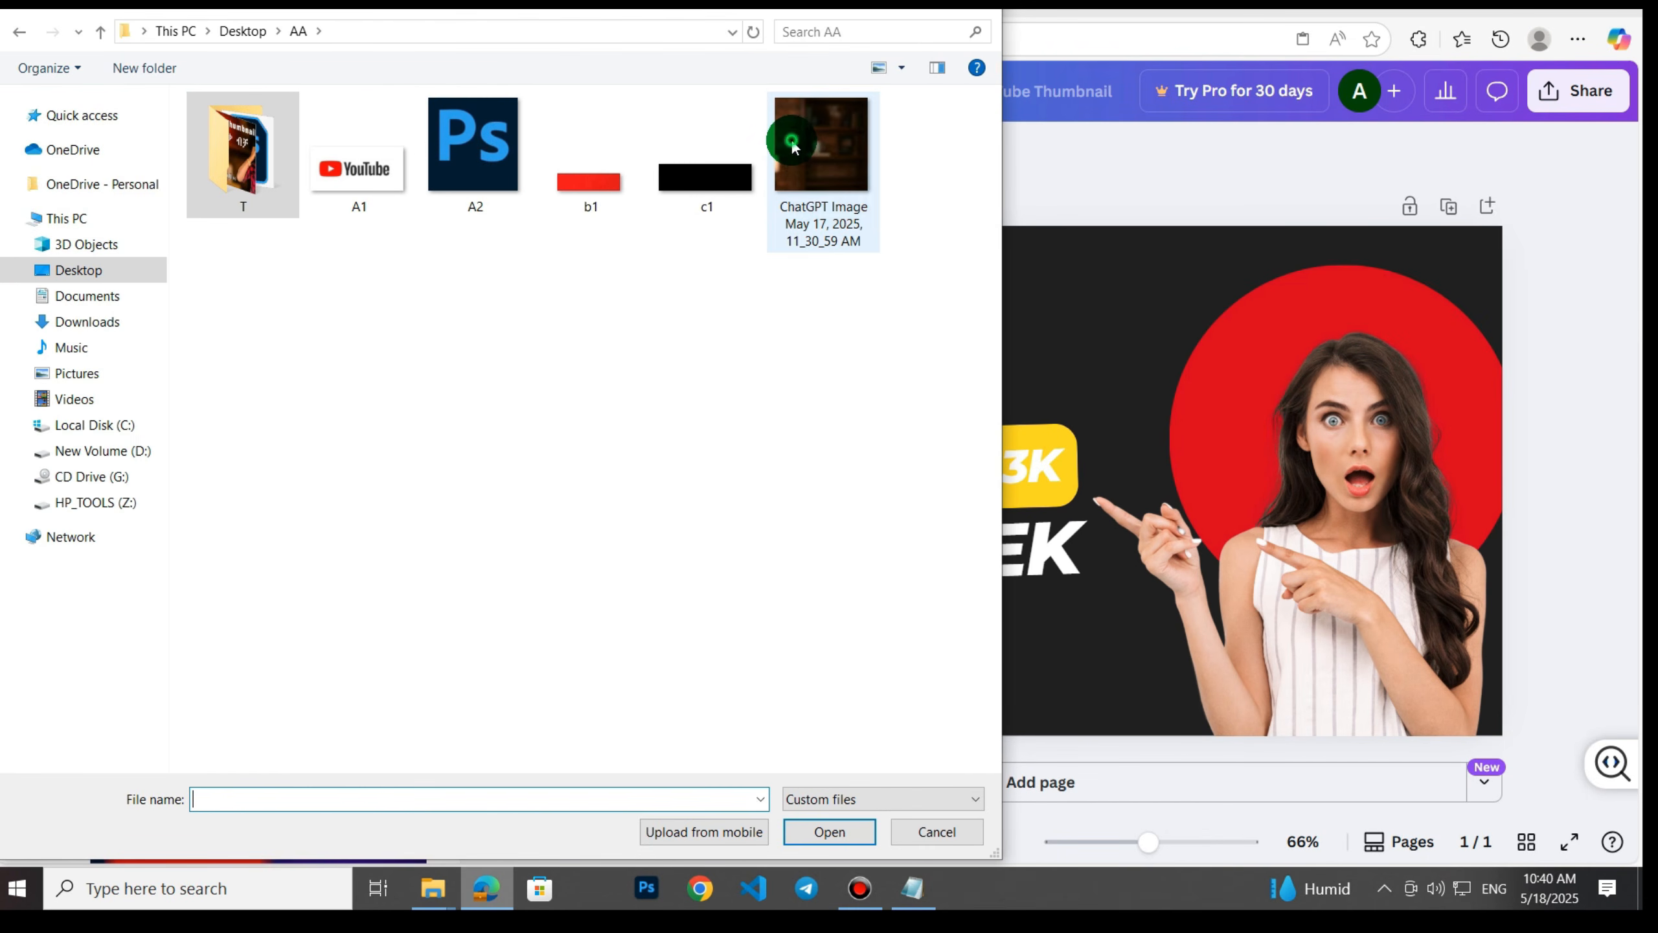
{"action": "left_click", "coordinate": [793, 148]}
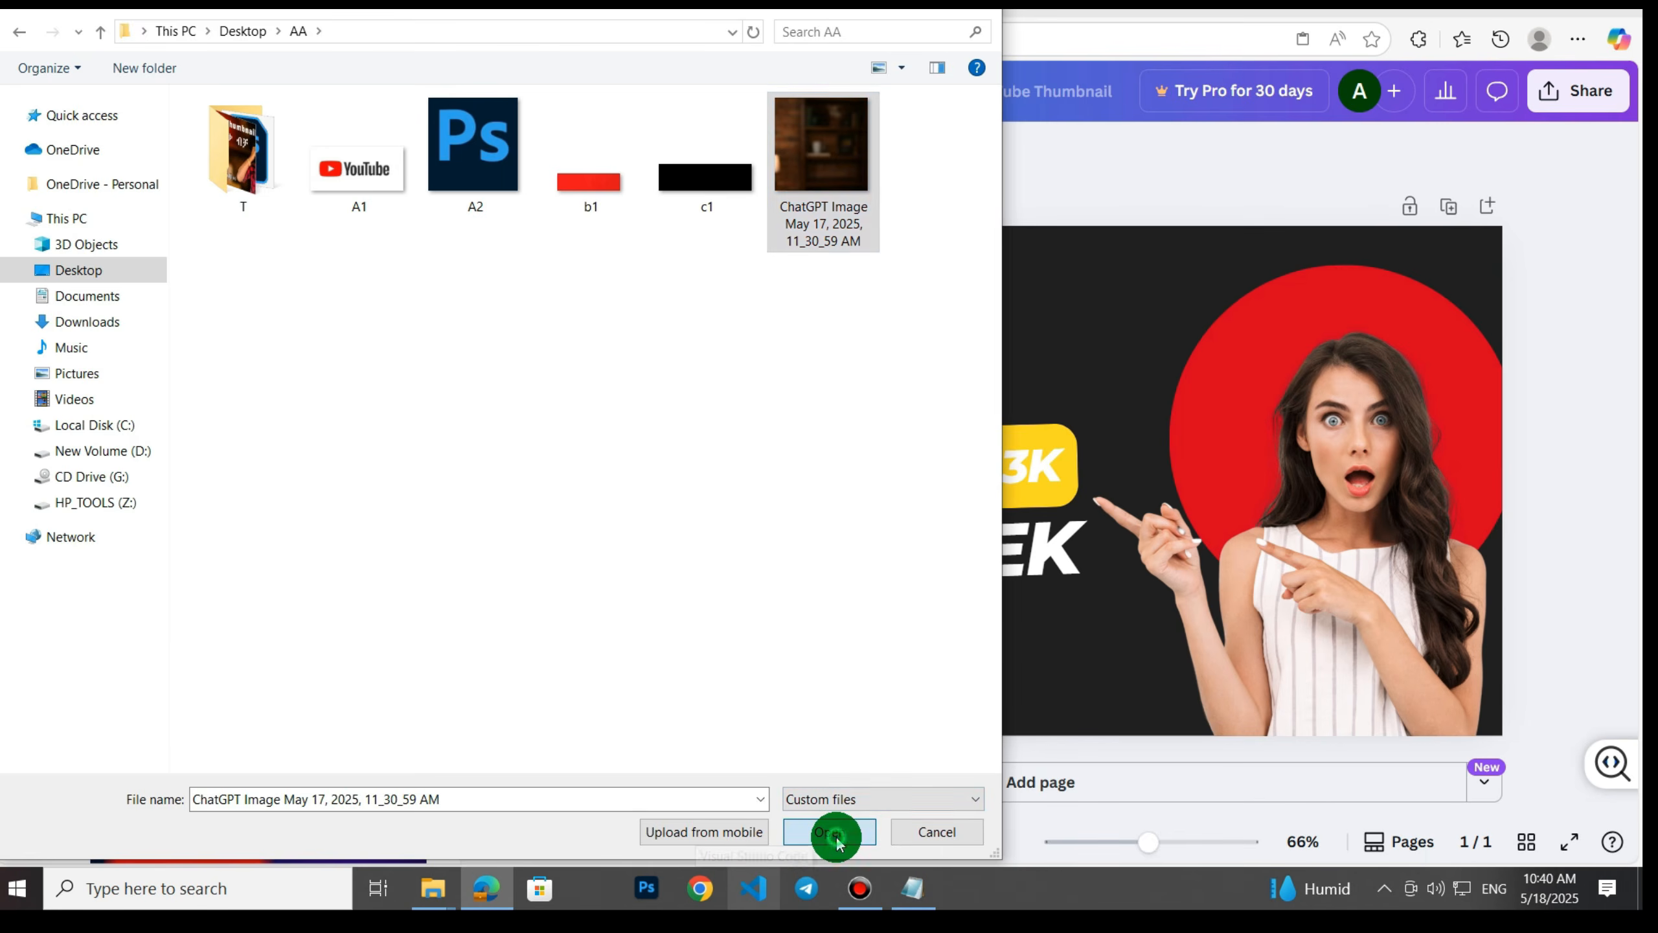
{"action": "left_click", "coordinate": [807, 839]}
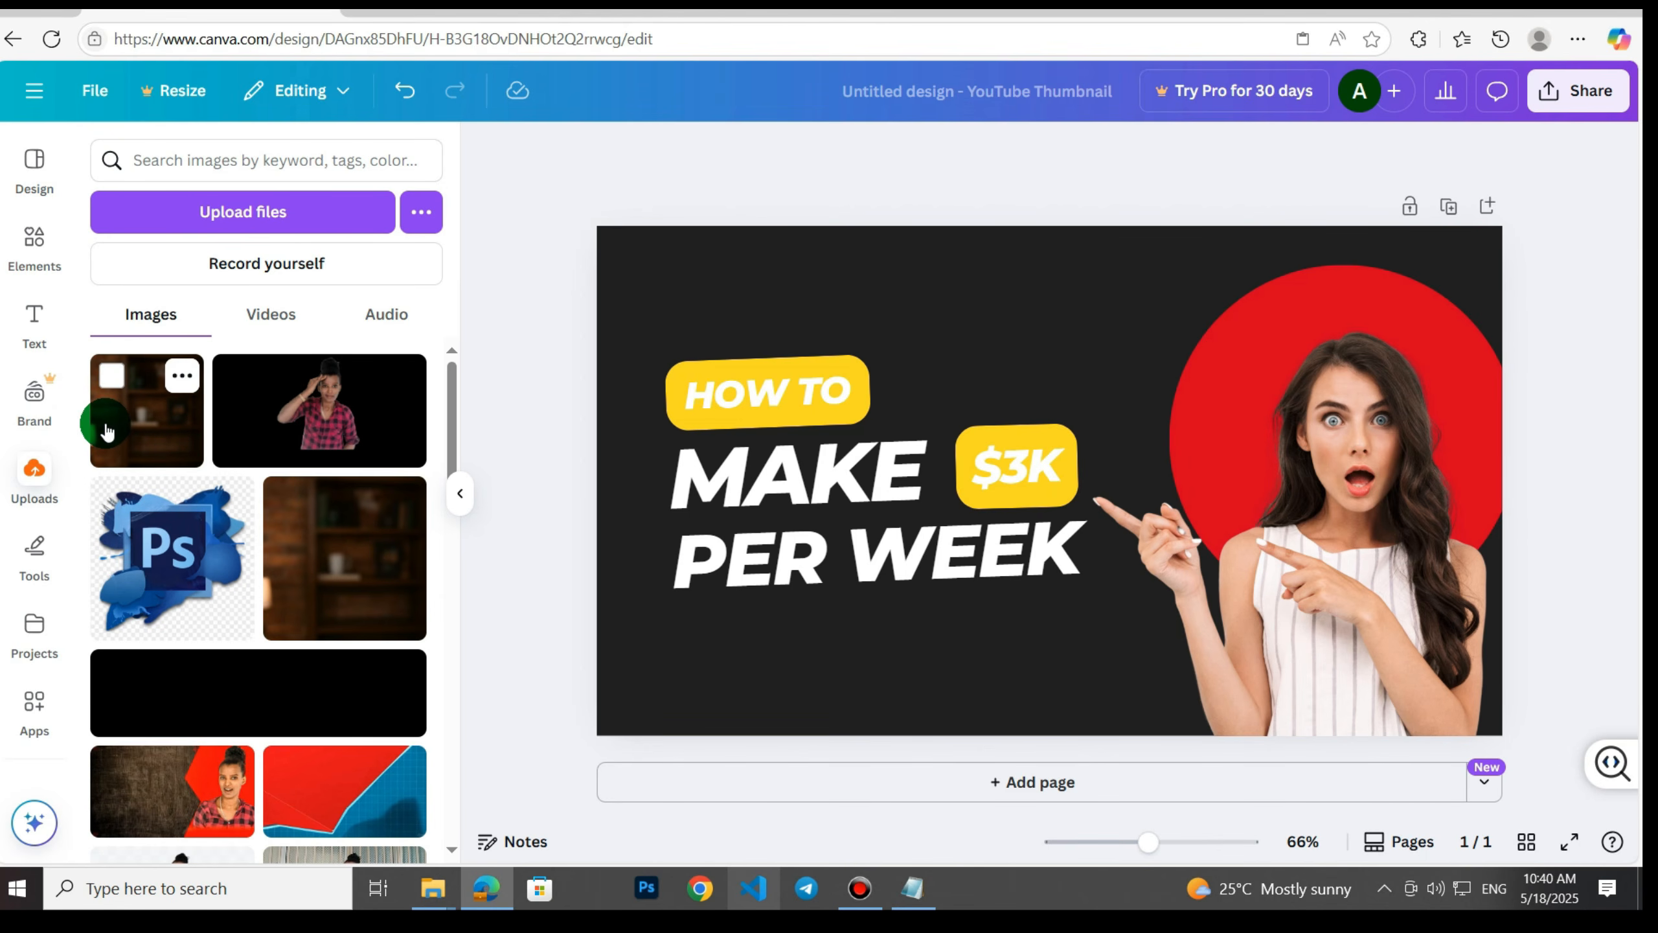
Place the uploaded bookshelf image on the page, enlarge it beyond the canvas, and shift it left to uncover the woman and red circle.
{"action": "left_click_drag", "start_coordinate": [106, 433], "coordinate": [732, 406]}
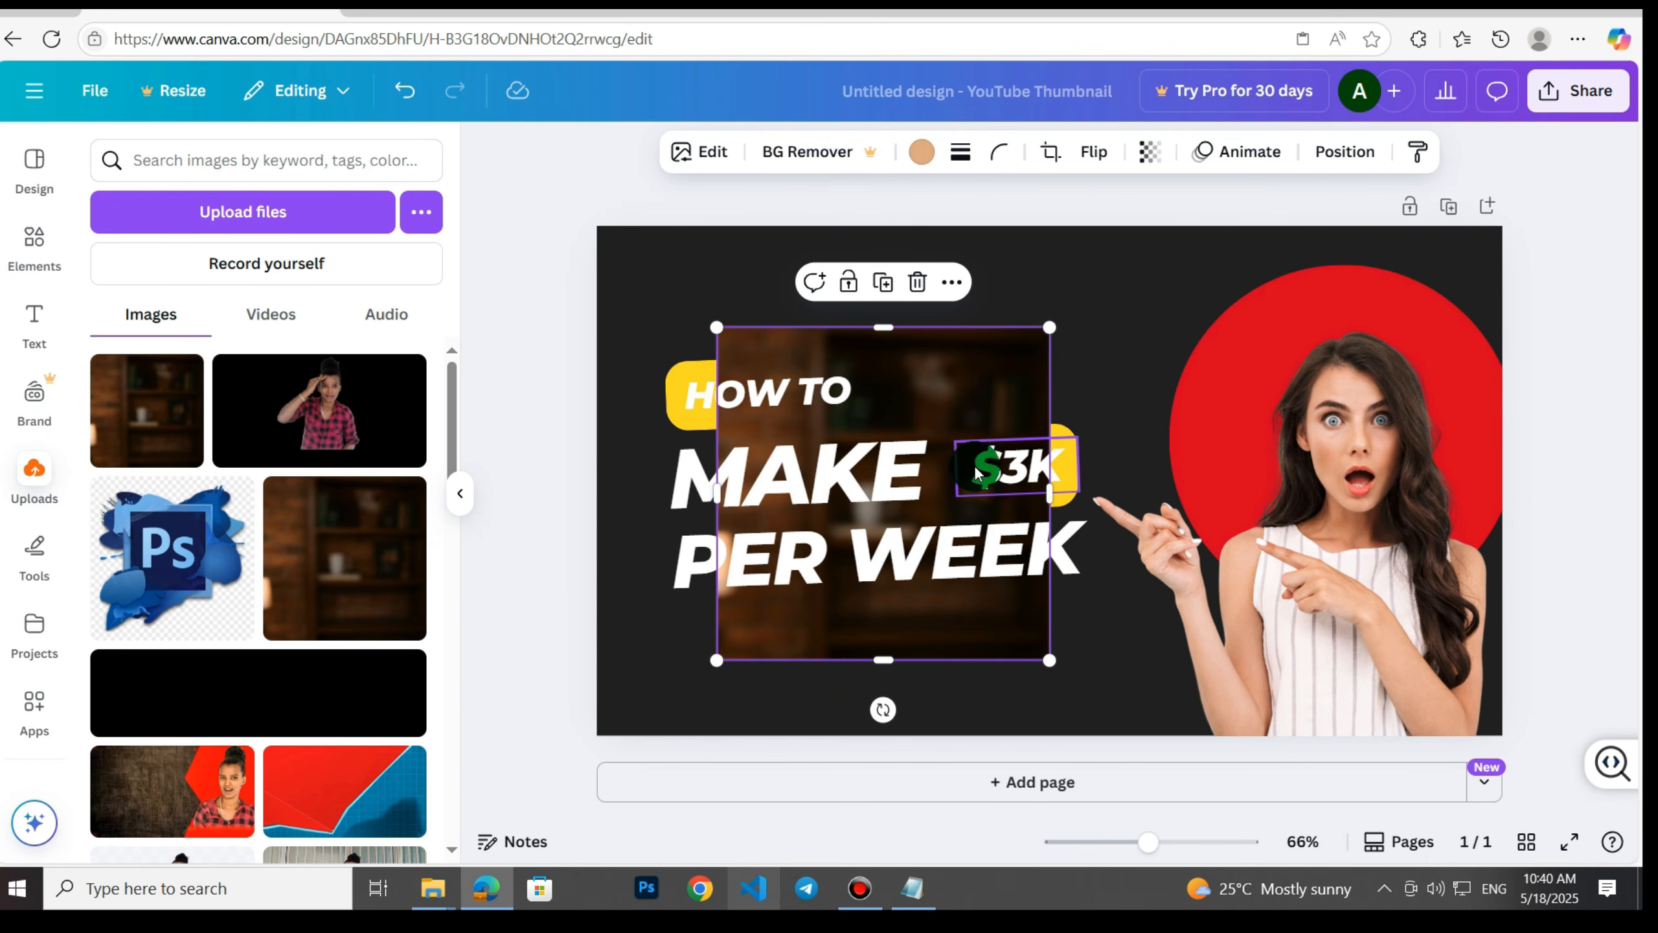
{"action": "left_click_drag", "start_coordinate": [716, 327], "coordinate": [555, 261]}
{"action": "left_click_drag", "start_coordinate": [1049, 660], "coordinate": [1567, 846]}
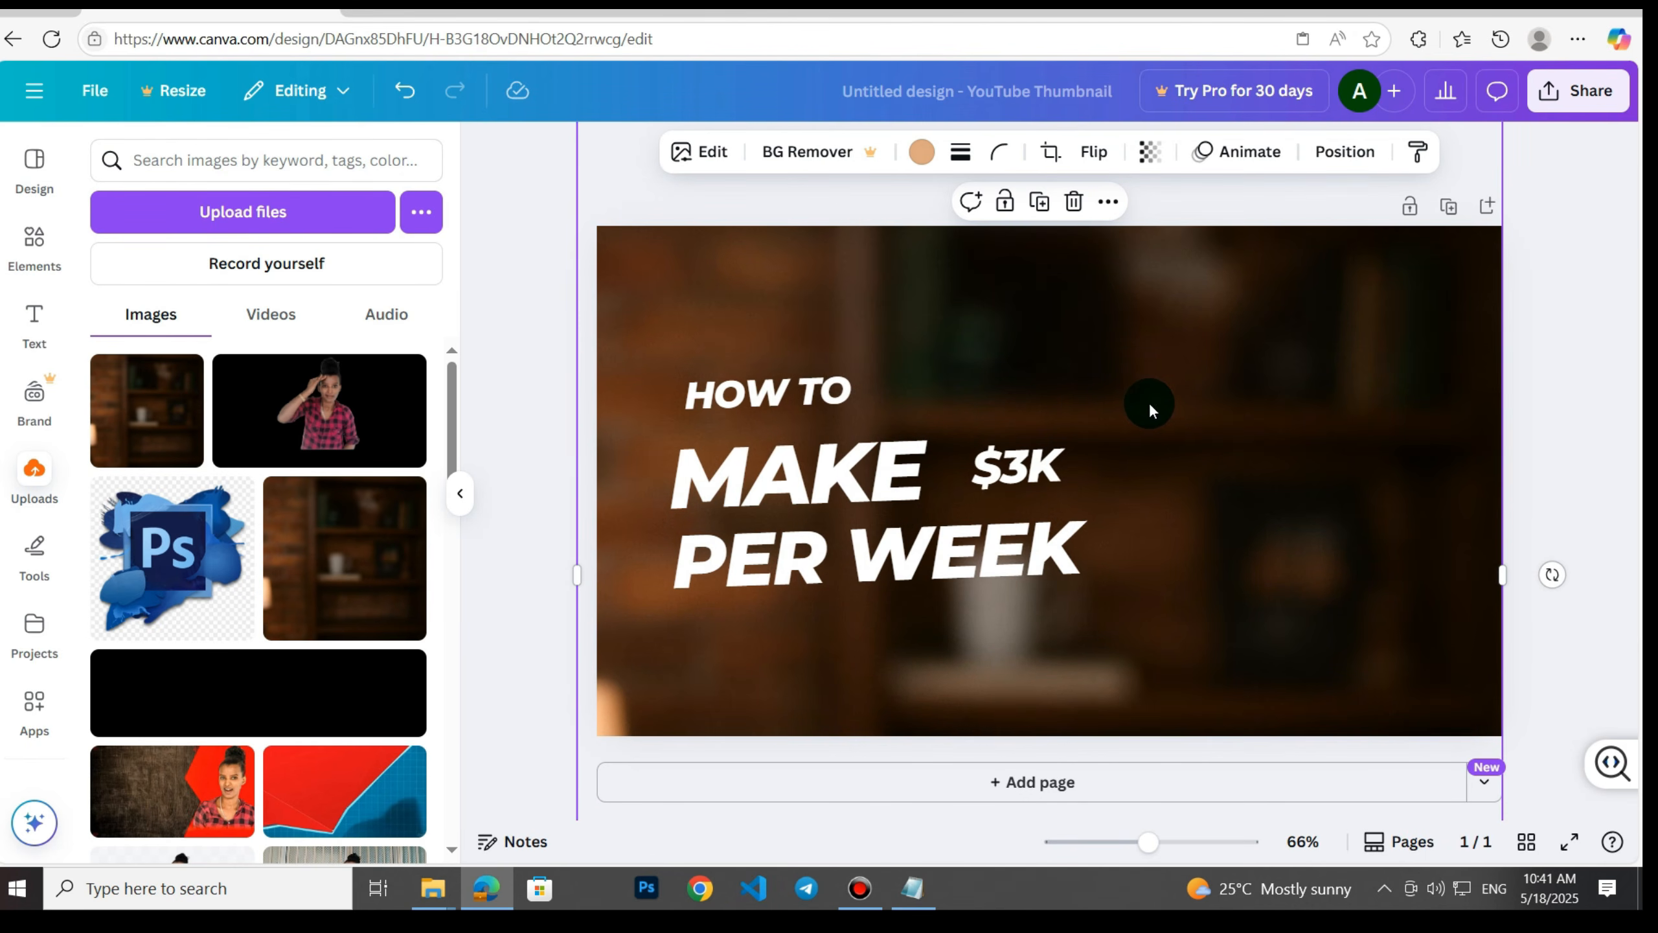
{"action": "left_click_drag", "start_coordinate": [1429, 400], "coordinate": [1126, 419]}
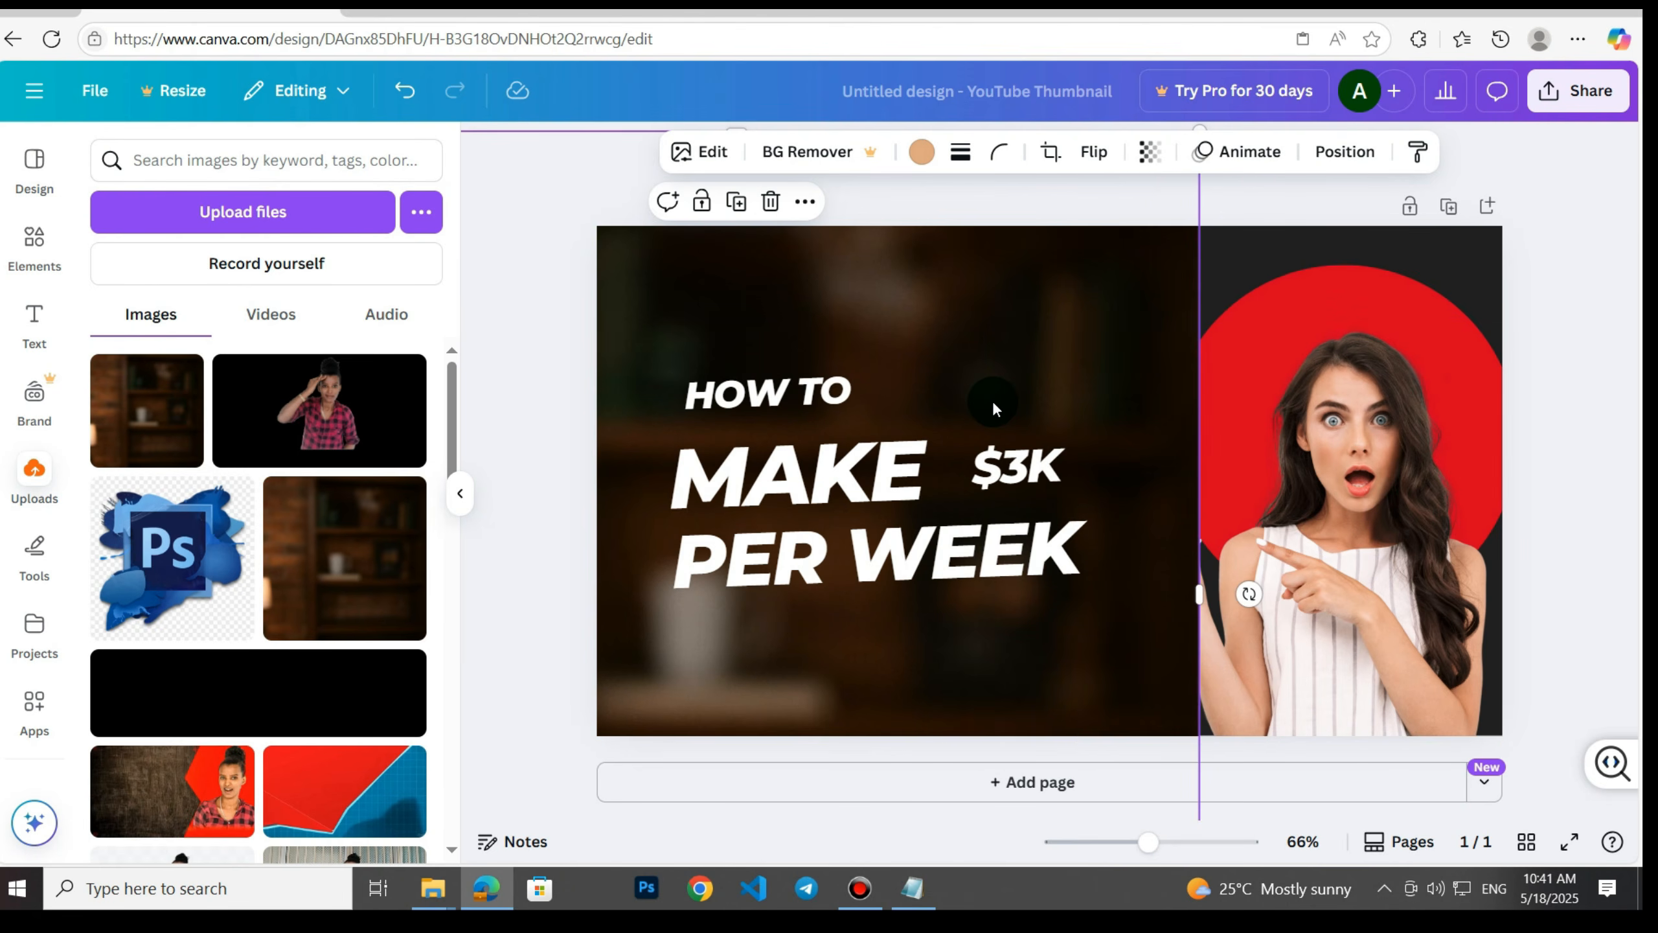
Copy the red circle, paste it above the bookshelf image, and move the copy to the left half of the thumbnail.
{"action": "left_click", "coordinate": [1317, 303]}
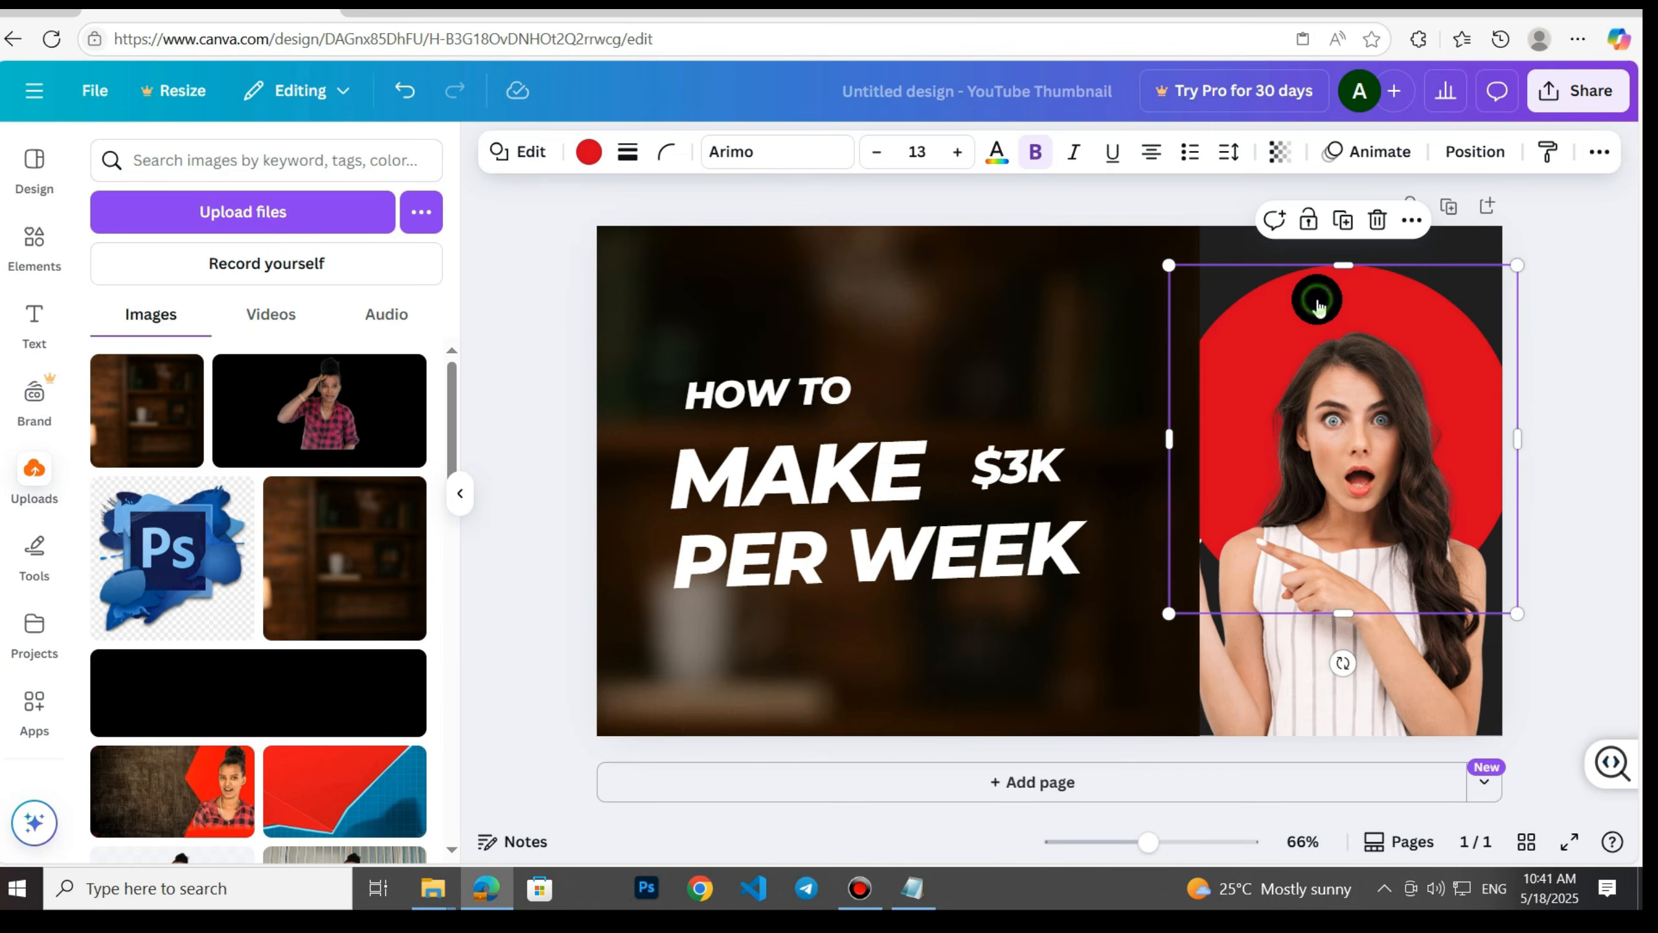
{"action": "right_click", "coordinate": [1317, 298]}
{"action": "left_click", "coordinate": [1387, 261]}
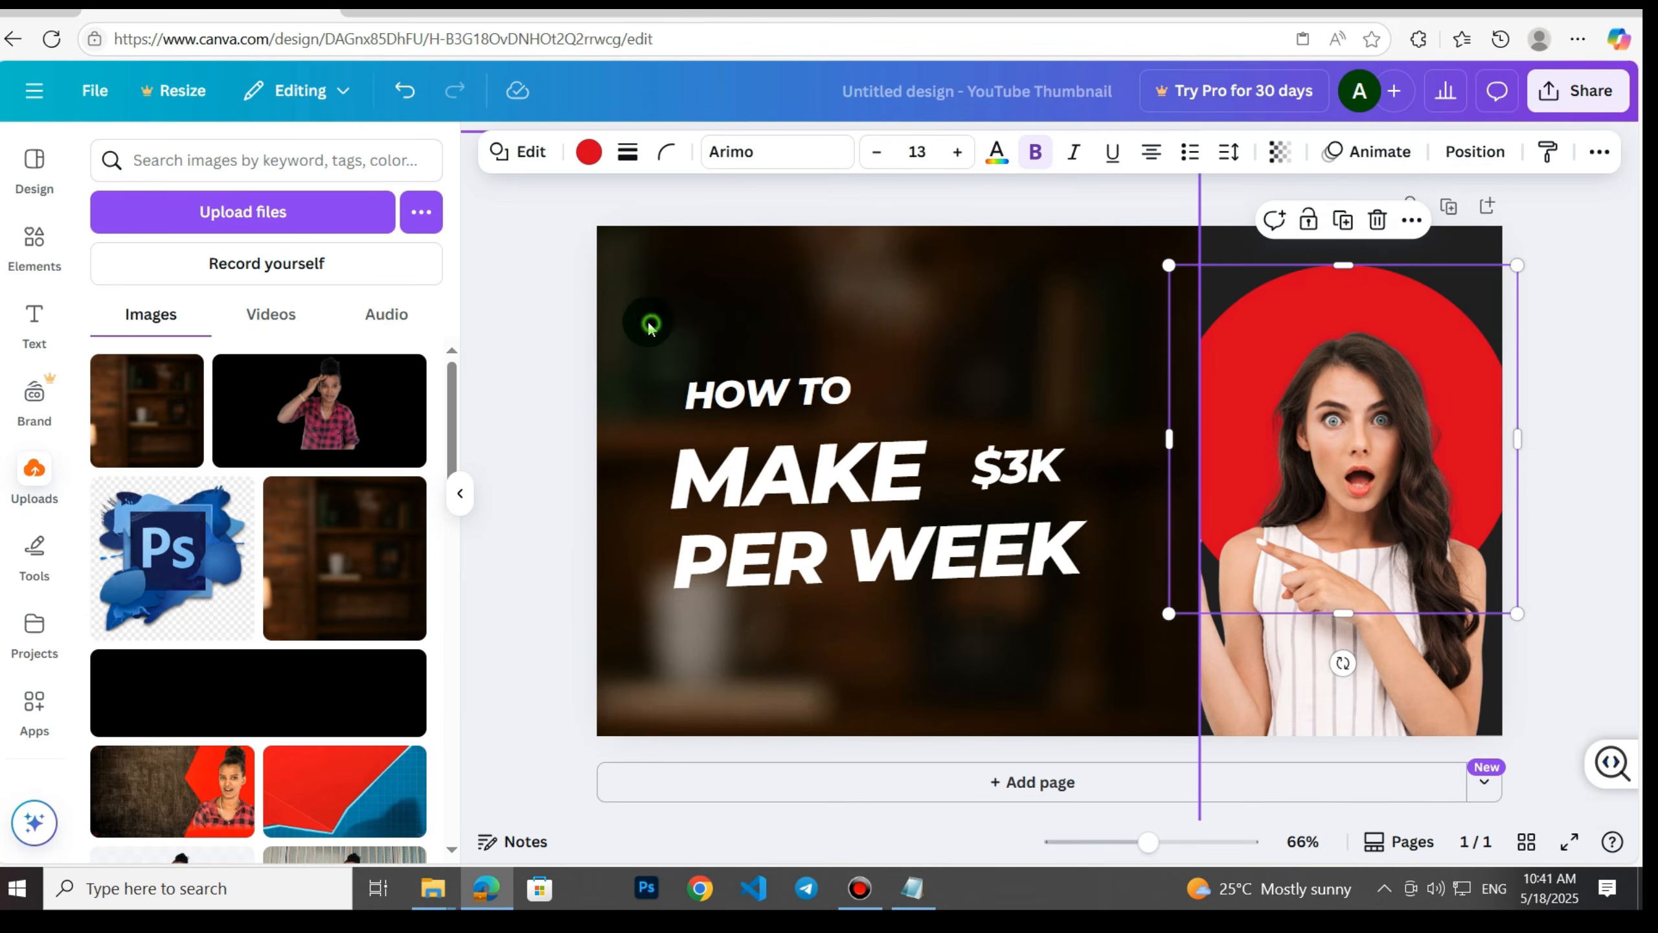
{"action": "right_click", "coordinate": [650, 322]}
{"action": "left_click", "coordinate": [708, 275]}
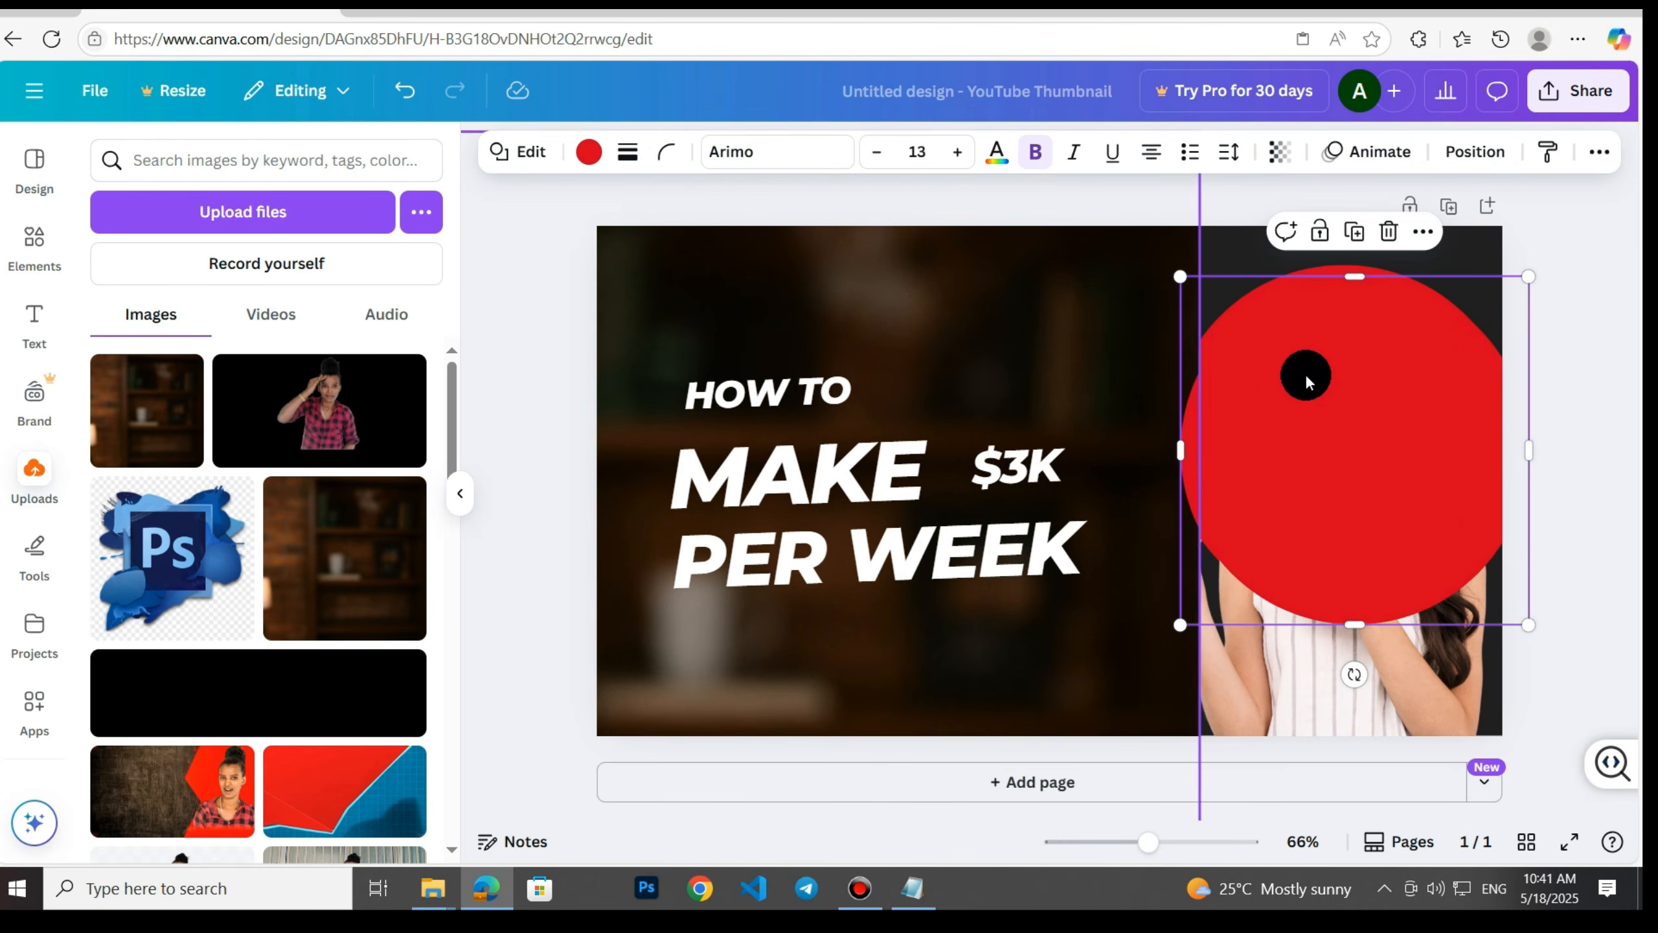
{"action": "left_click_drag", "start_coordinate": [1425, 436], "coordinate": [889, 408]}
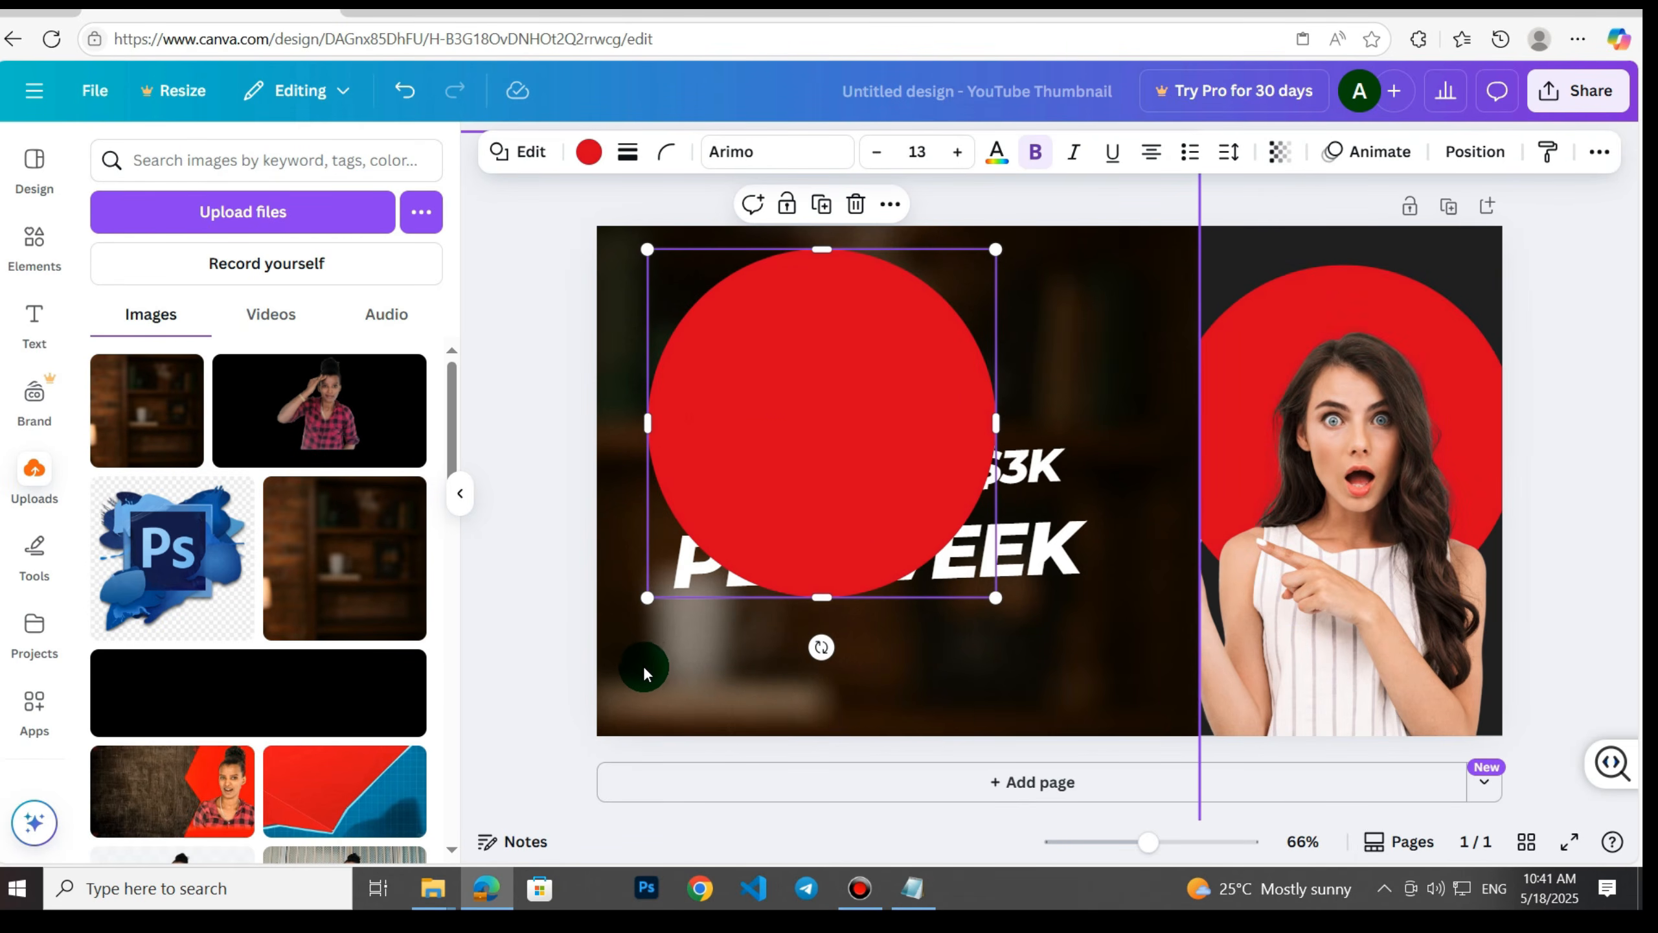
Copy the woman photo, paste it on top, and move the copy over the bookshelf image beside the pasted circle.
{"action": "left_click", "coordinate": [1399, 645]}
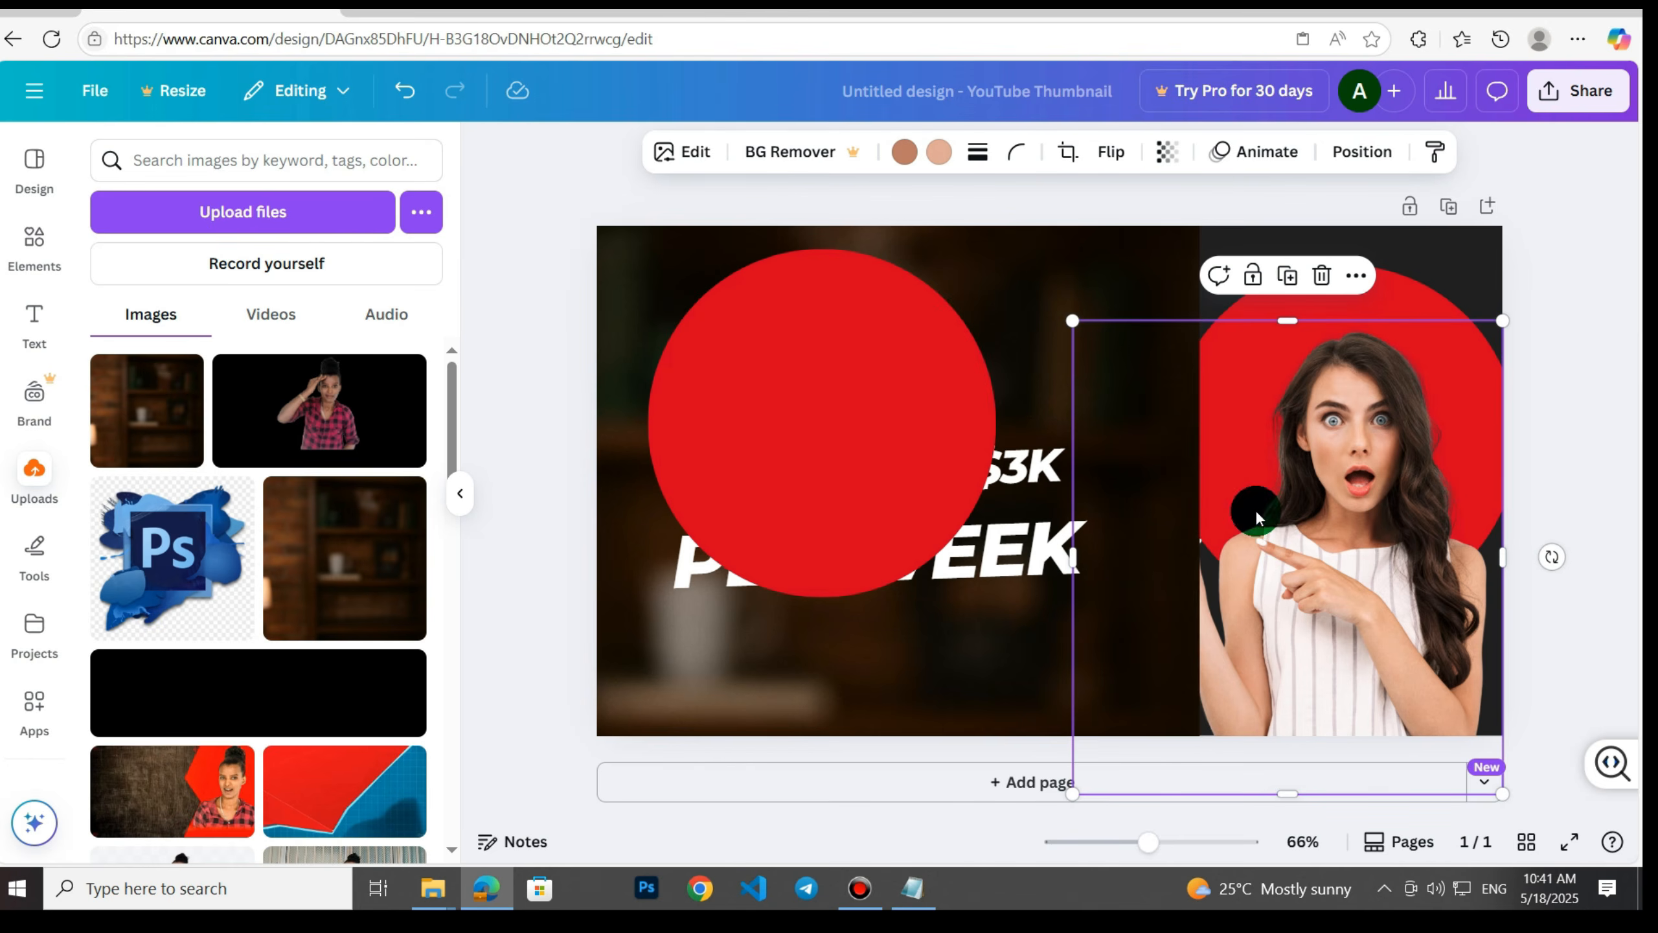
{"action": "right_click", "coordinate": [1351, 526]}
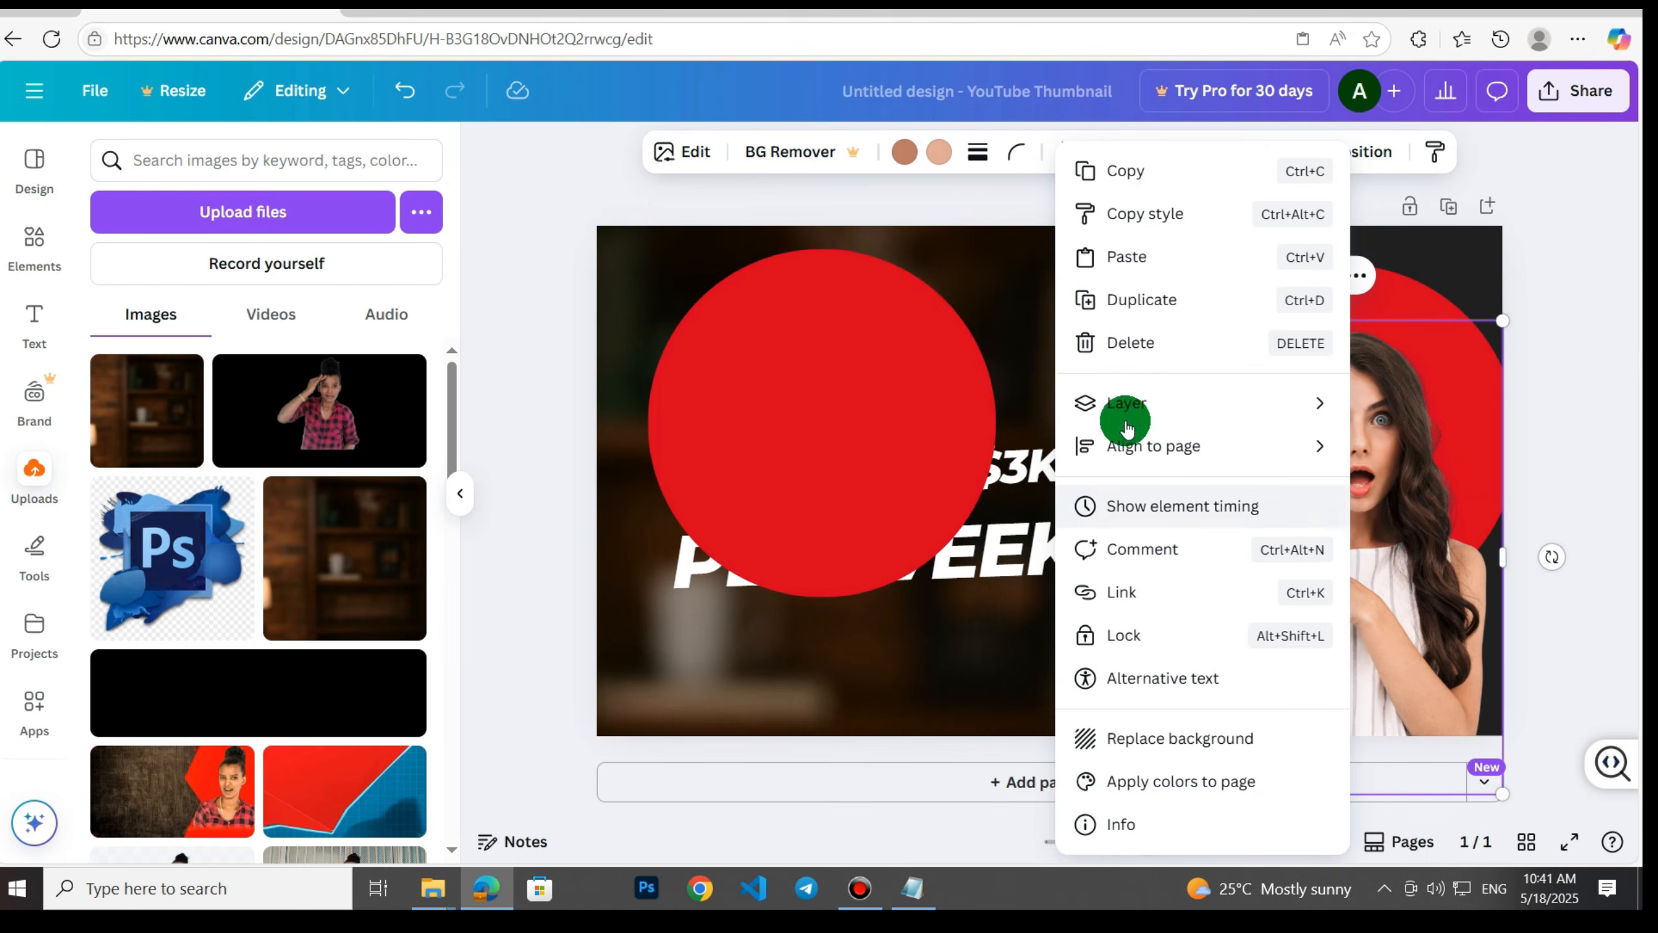
{"action": "left_click", "coordinate": [1136, 174]}
{"action": "right_click", "coordinate": [1035, 369]}
{"action": "left_click", "coordinate": [1103, 259]}
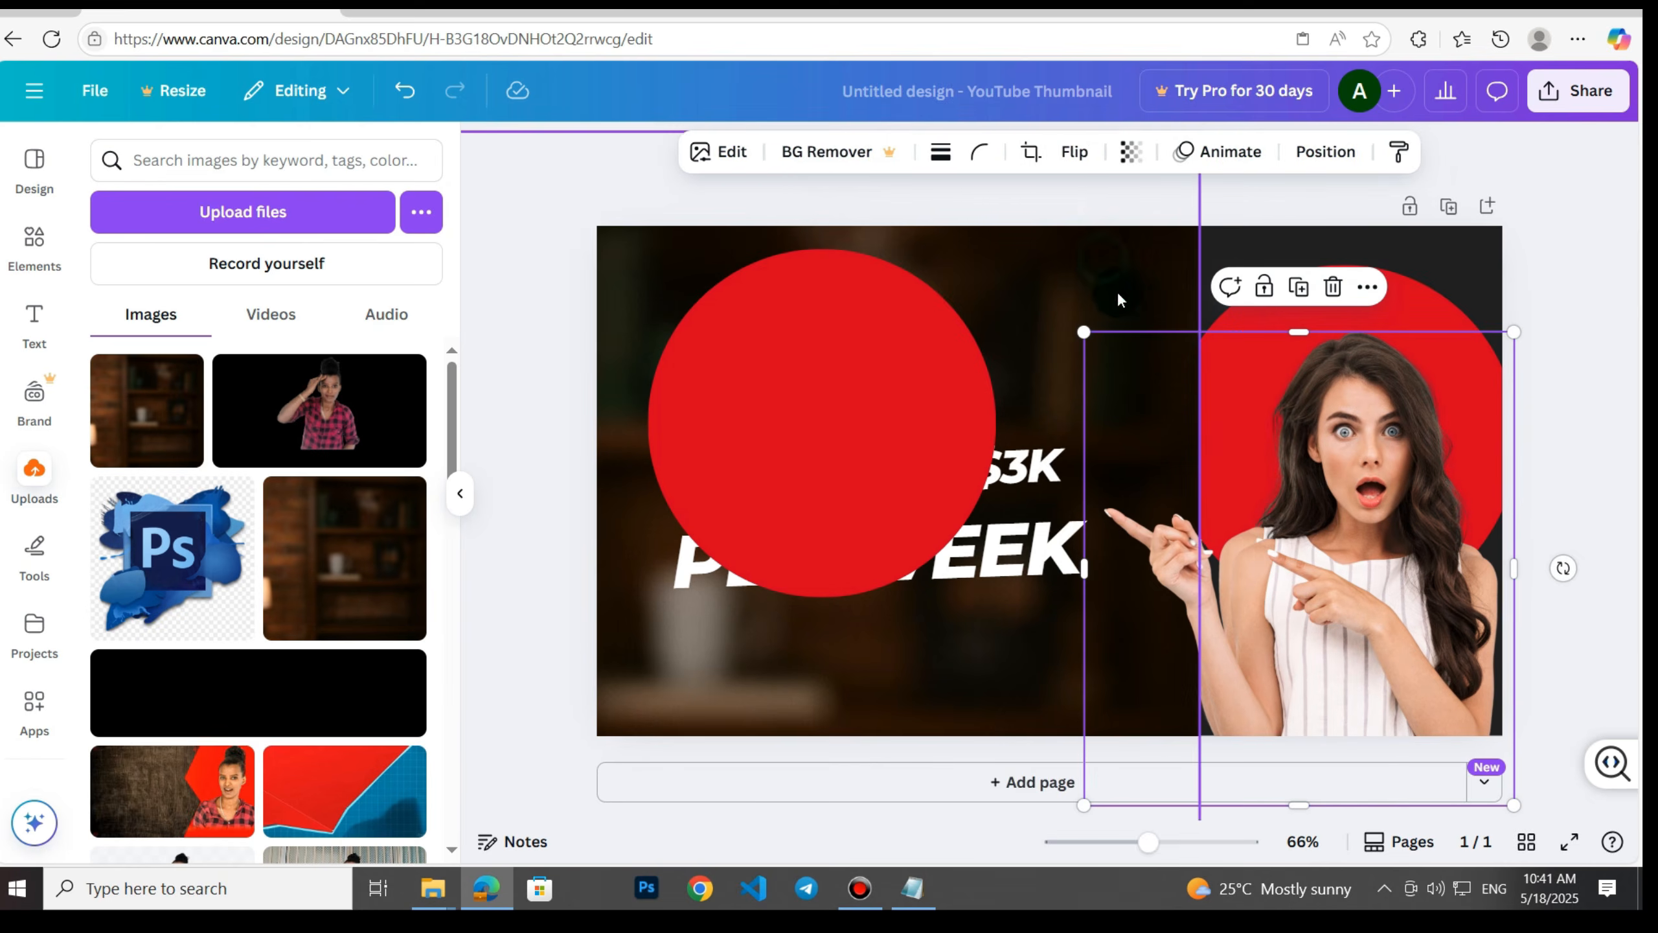
{"action": "left_click_drag", "start_coordinate": [1388, 592], "coordinate": [1103, 556]}
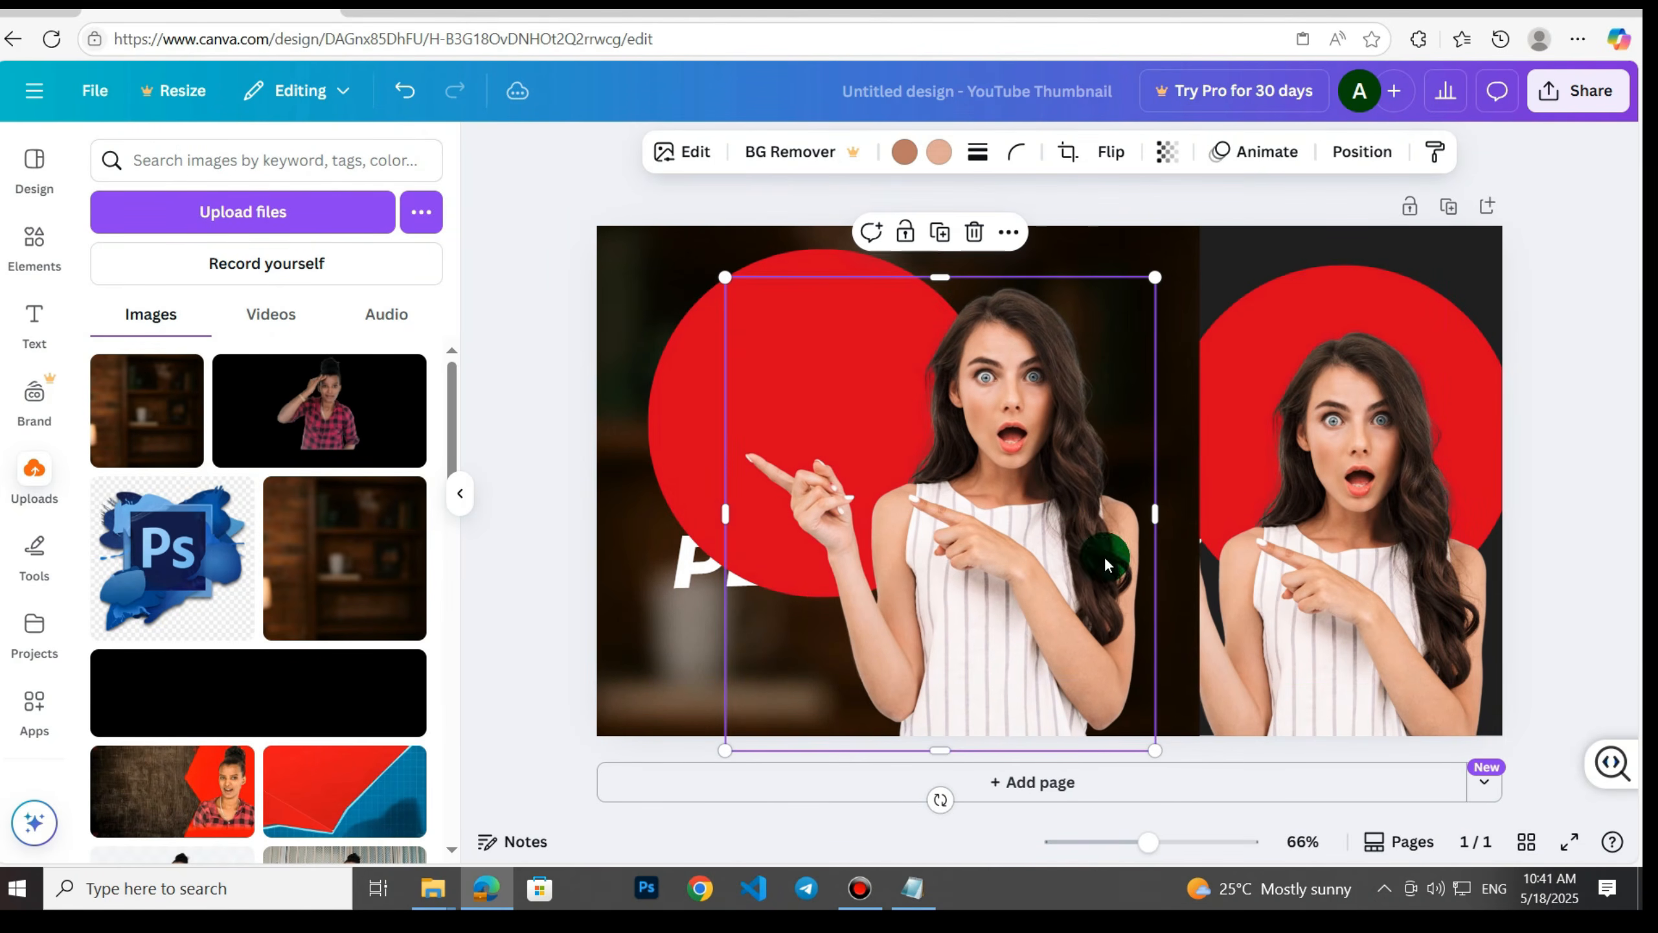
Delete the original woman photo and the original red circle from the right side of the thumbnail.
{"action": "left_click", "coordinate": [1306, 501]}
{"action": "left_click", "coordinate": [1320, 281]}
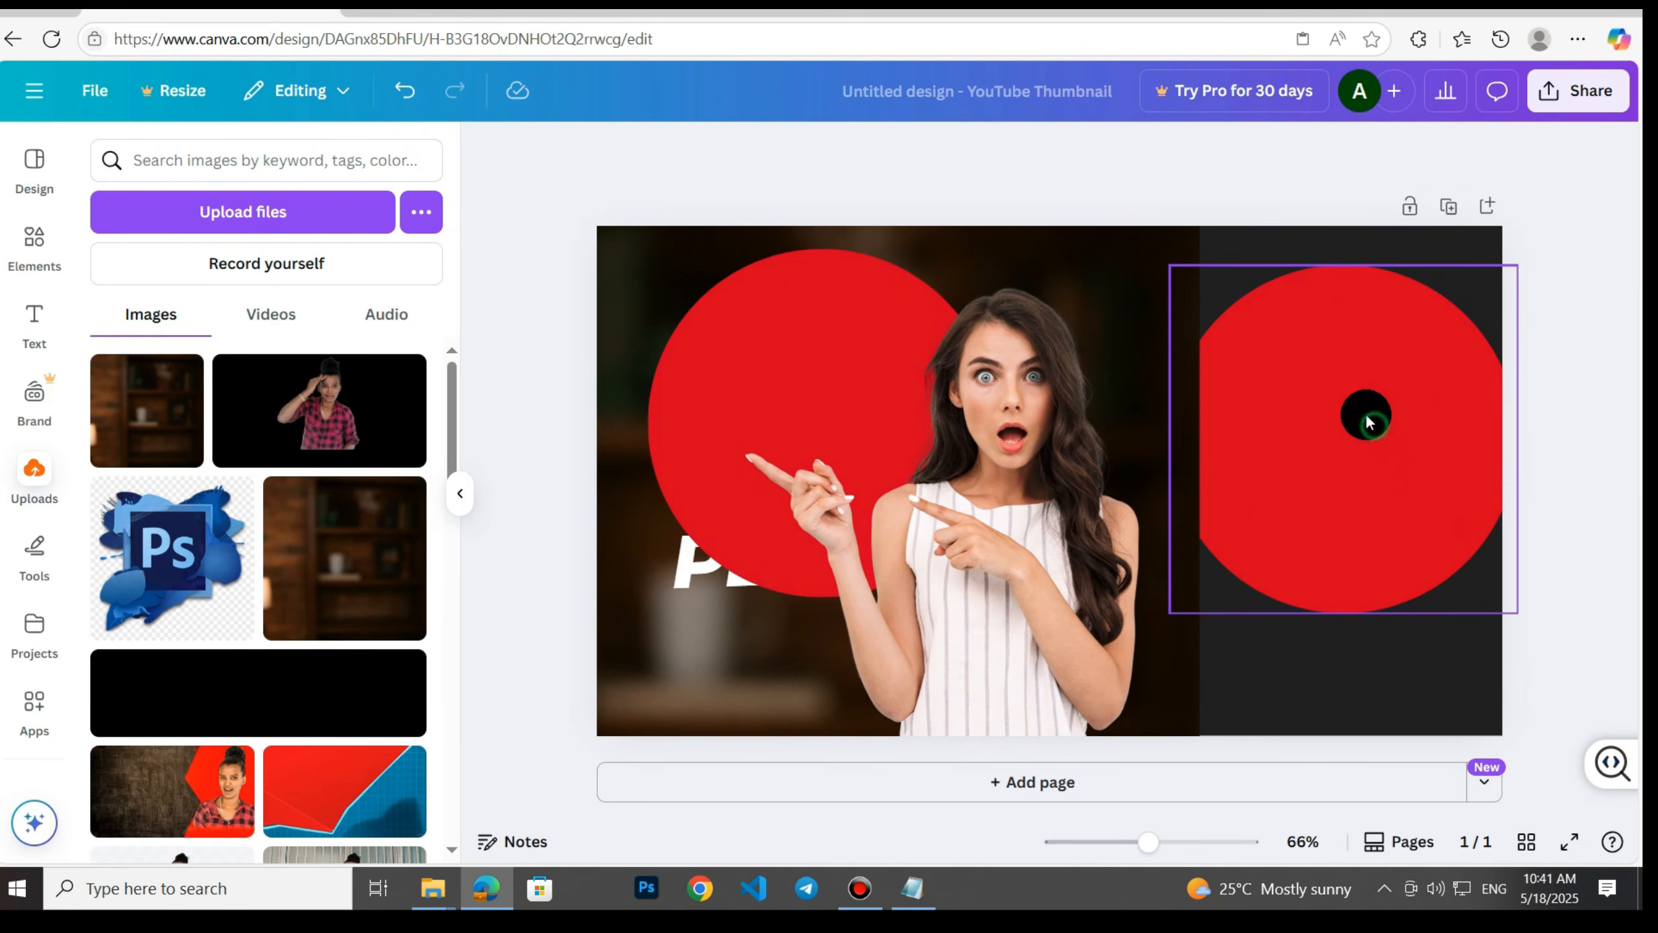
{"action": "left_click", "coordinate": [1369, 421]}
{"action": "left_click", "coordinate": [1384, 226]}
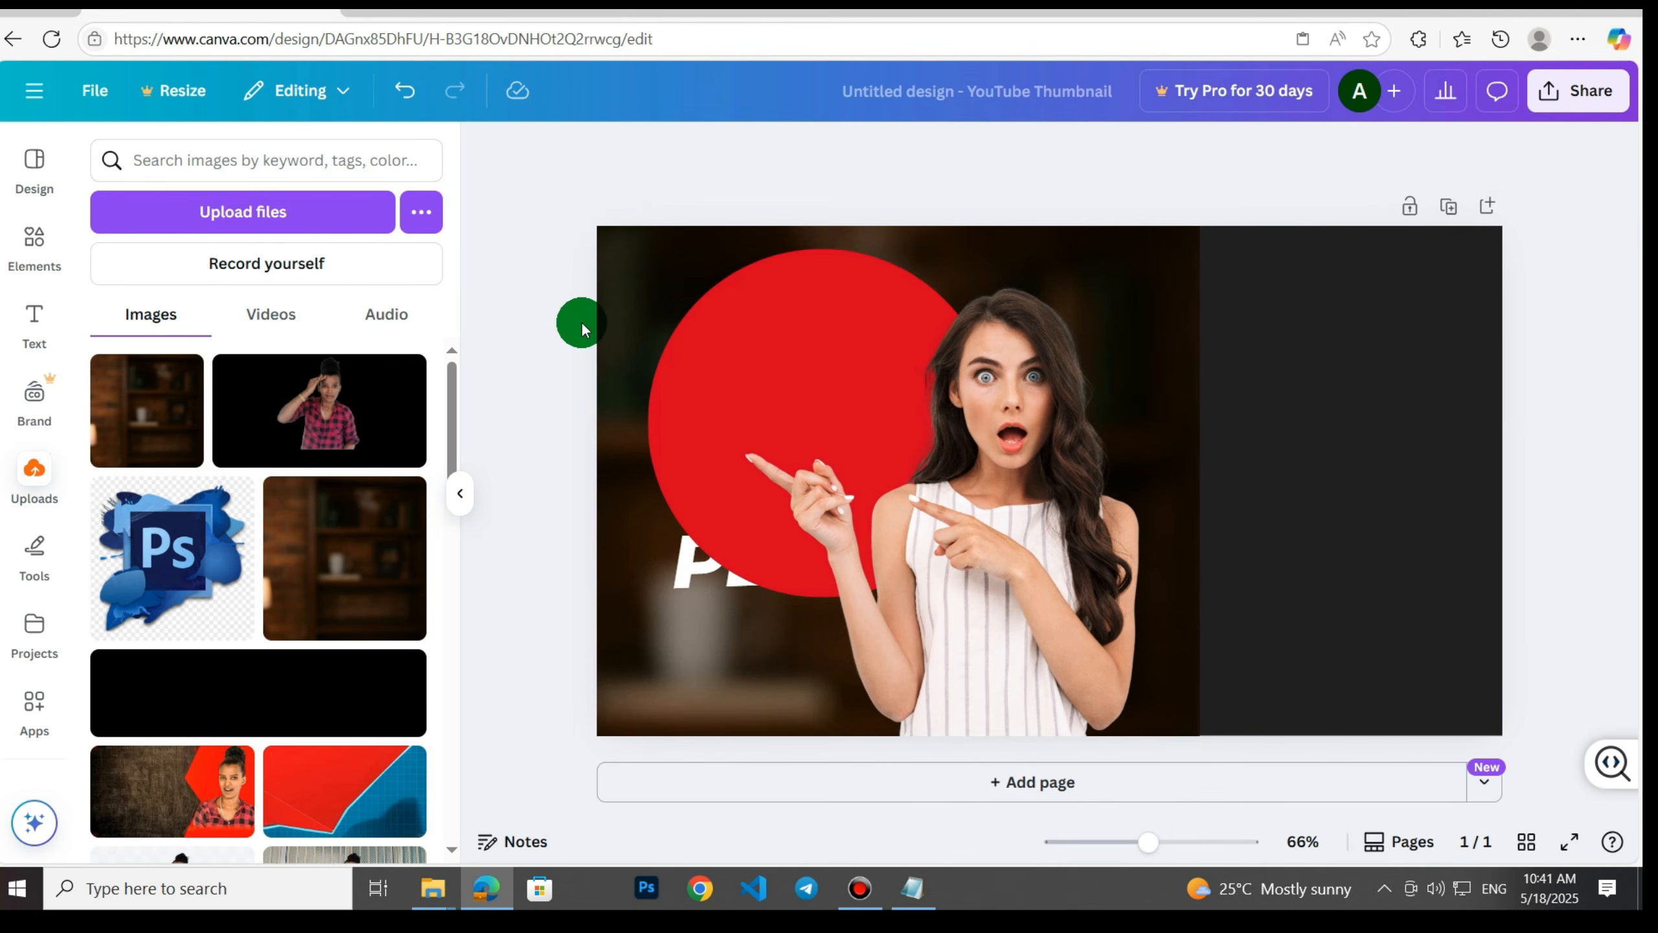
Position the bookshelf image across the full canvas and move the pasted red circle and woman to the thumbnail's right side.
{"action": "left_click", "coordinate": [629, 307]}
{"action": "left_click_drag", "start_coordinate": [628, 319], "coordinate": [931, 296]}
{"action": "left_click_drag", "start_coordinate": [981, 529], "coordinate": [633, 596]}
{"action": "left_click_drag", "start_coordinate": [1049, 405], "coordinate": [1358, 382]}
{"action": "left_click_drag", "start_coordinate": [661, 614], "coordinate": [1354, 496]}
{"action": "left_click", "coordinate": [865, 424]}
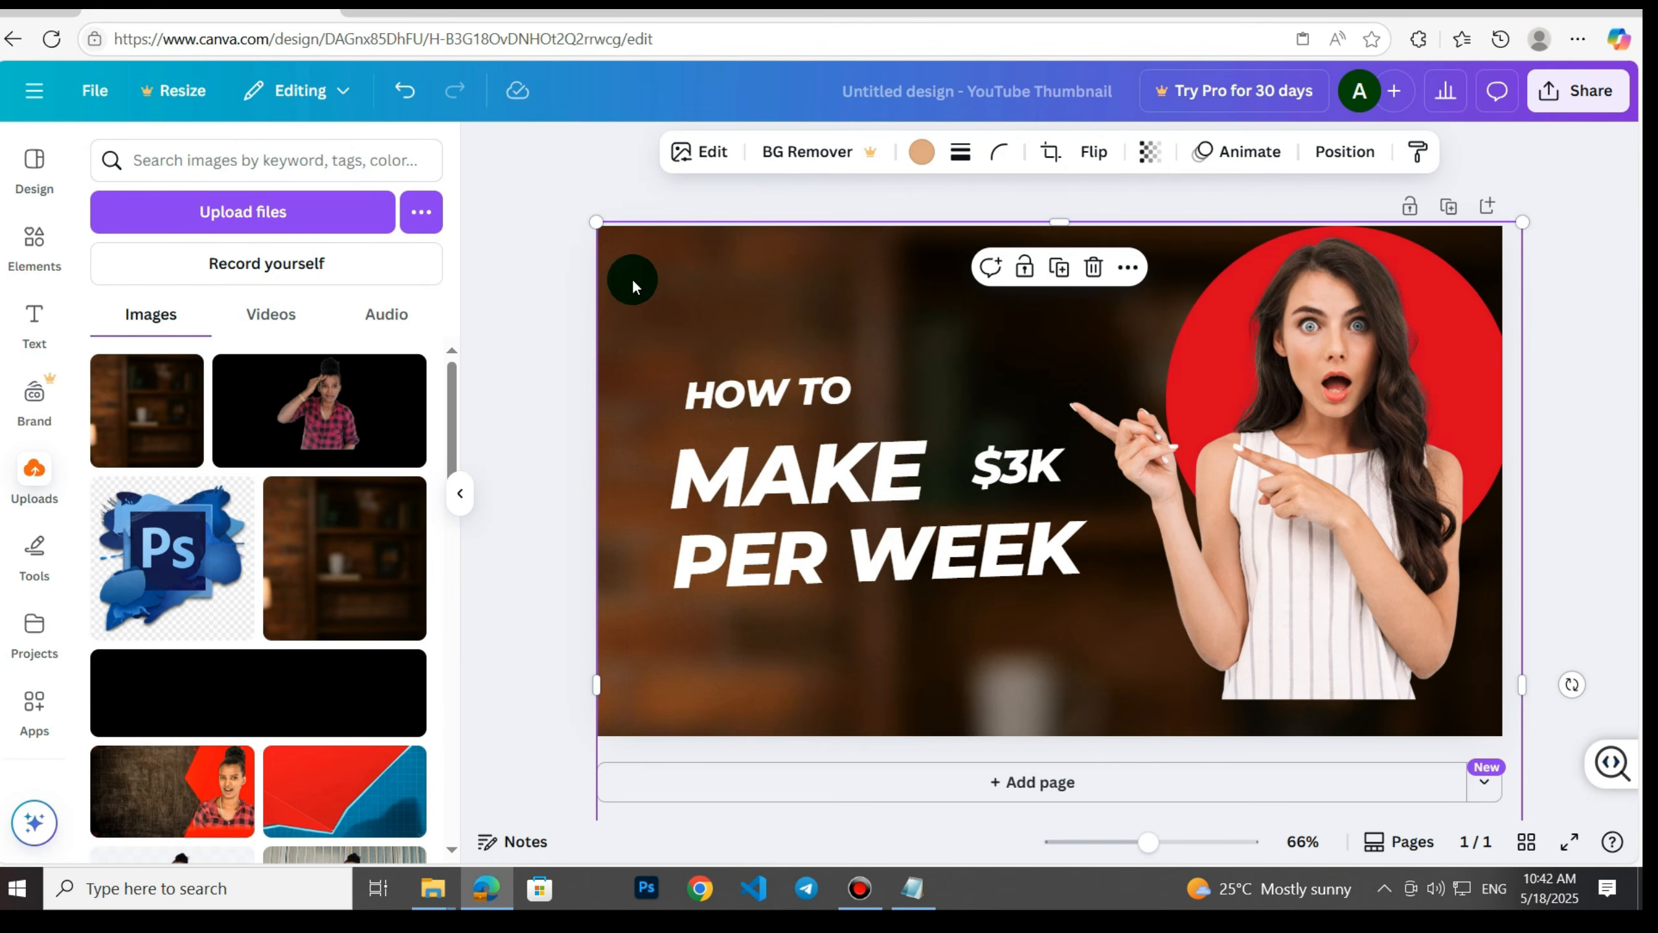
Move the bookshelf image aside to uncover the yellow shapes and delete the "HOW TO" text.
{"action": "left_click_drag", "start_coordinate": [614, 279], "coordinate": [1018, 289]}
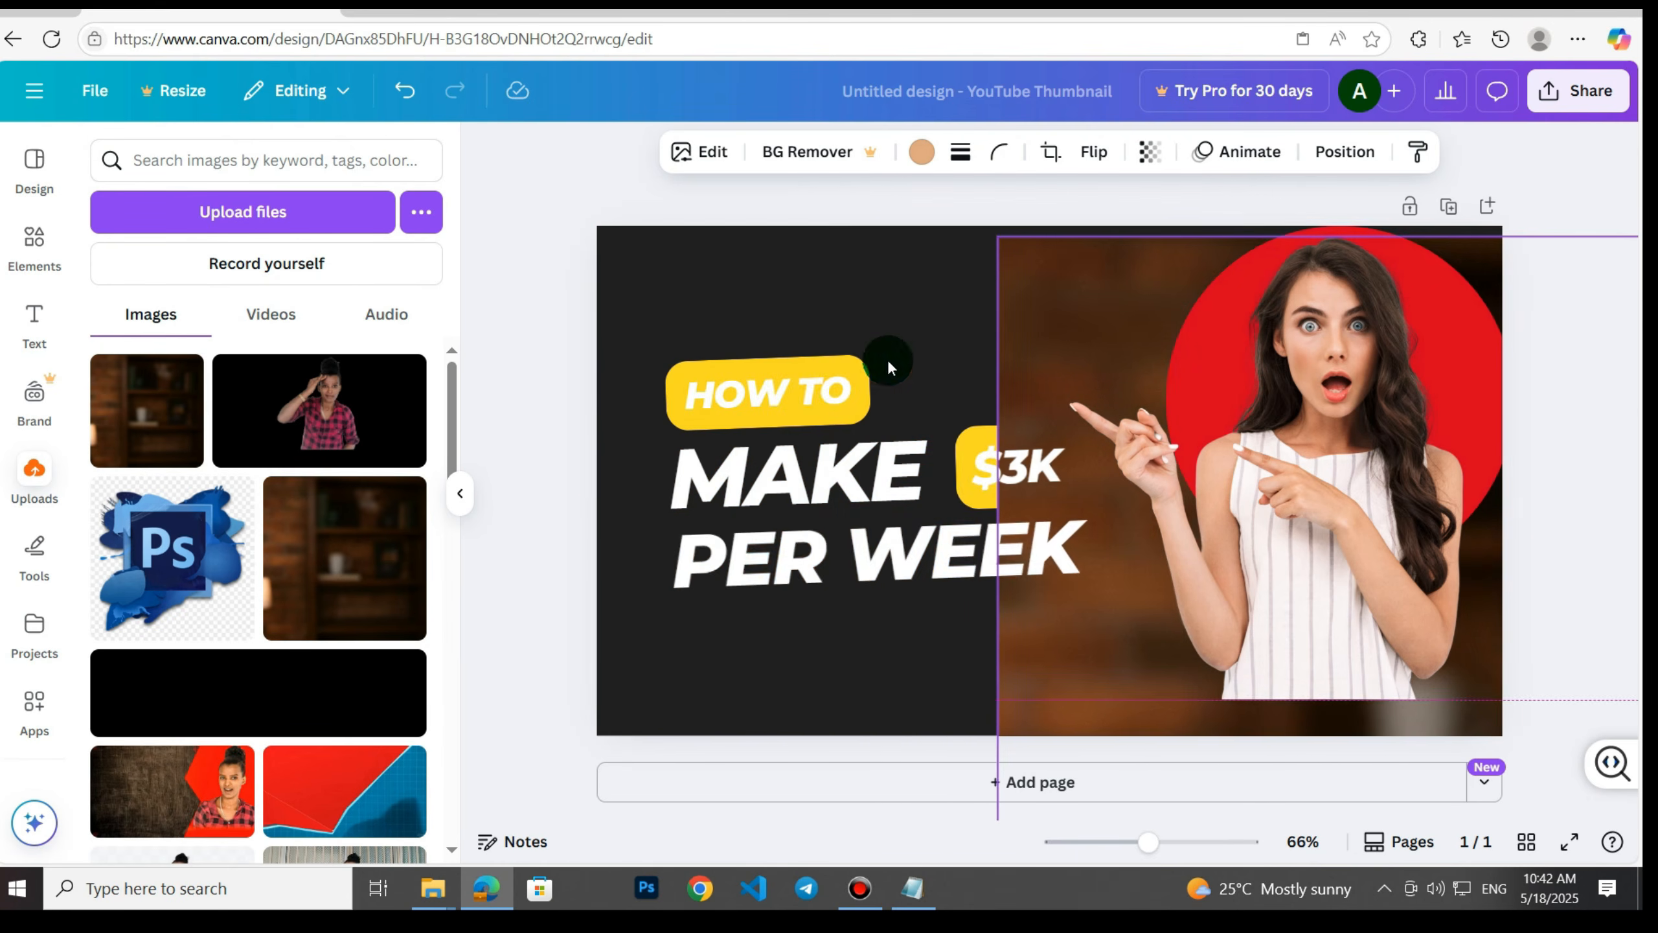
{"action": "left_click", "coordinate": [745, 378]}
{"action": "left_click_drag", "start_coordinate": [709, 392], "coordinate": [718, 319]}
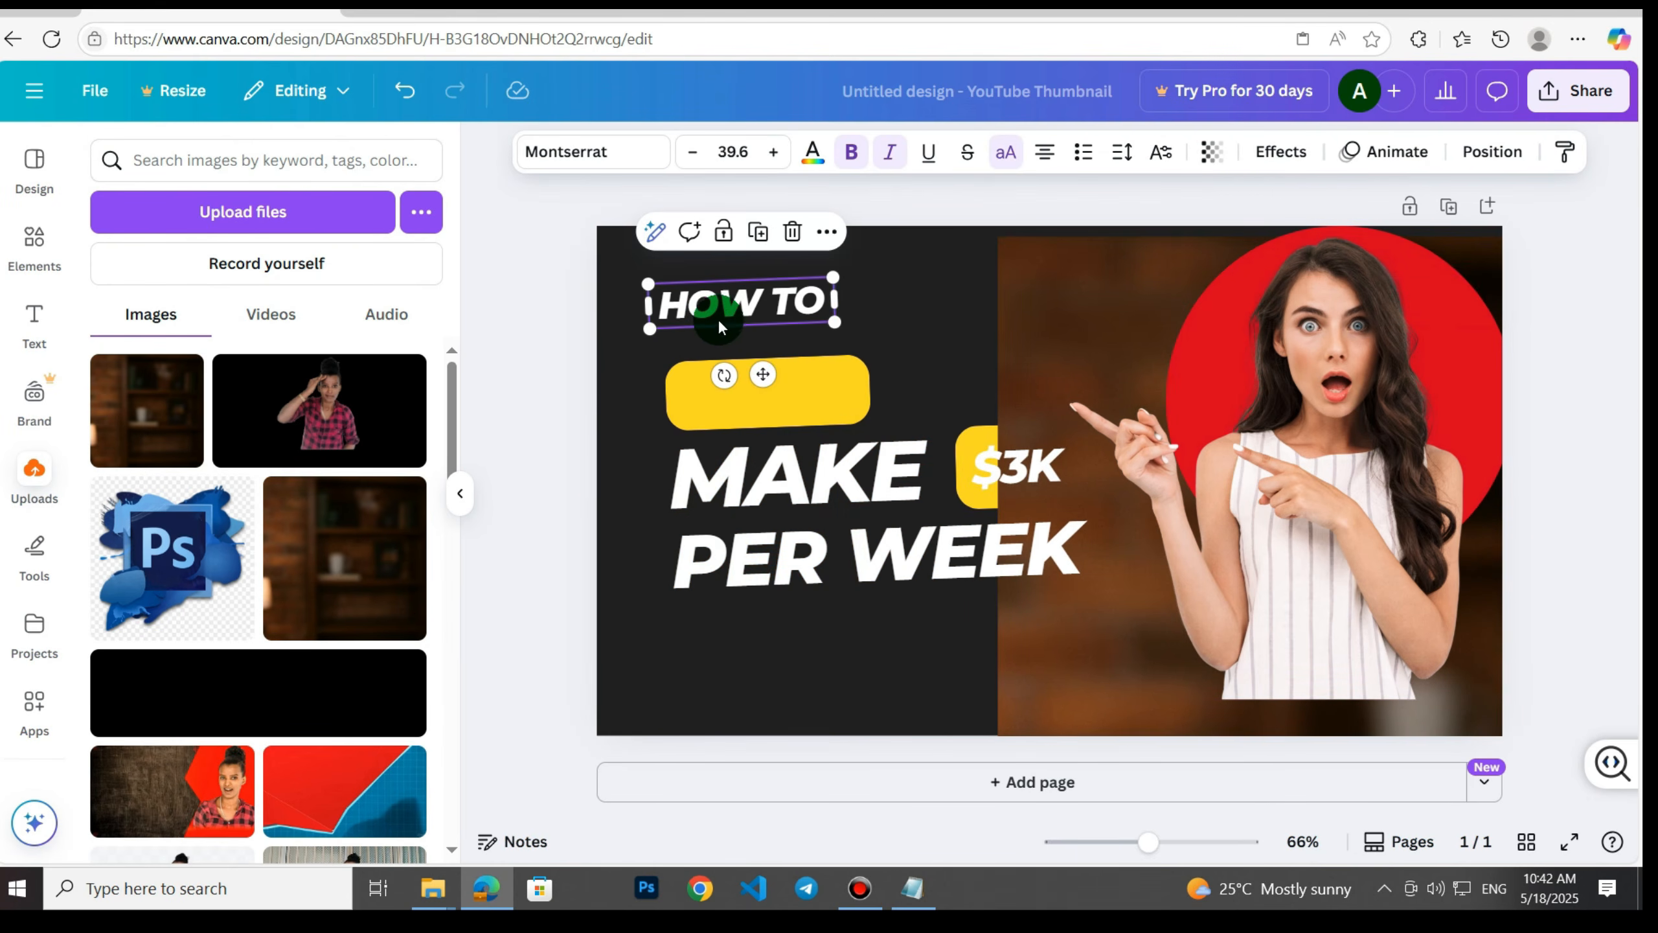
{"action": "left_click", "coordinate": [792, 232]}
Move the empty yellow bar up toward the thumbnail's upper left and copy it.
{"action": "left_click", "coordinate": [755, 403]}
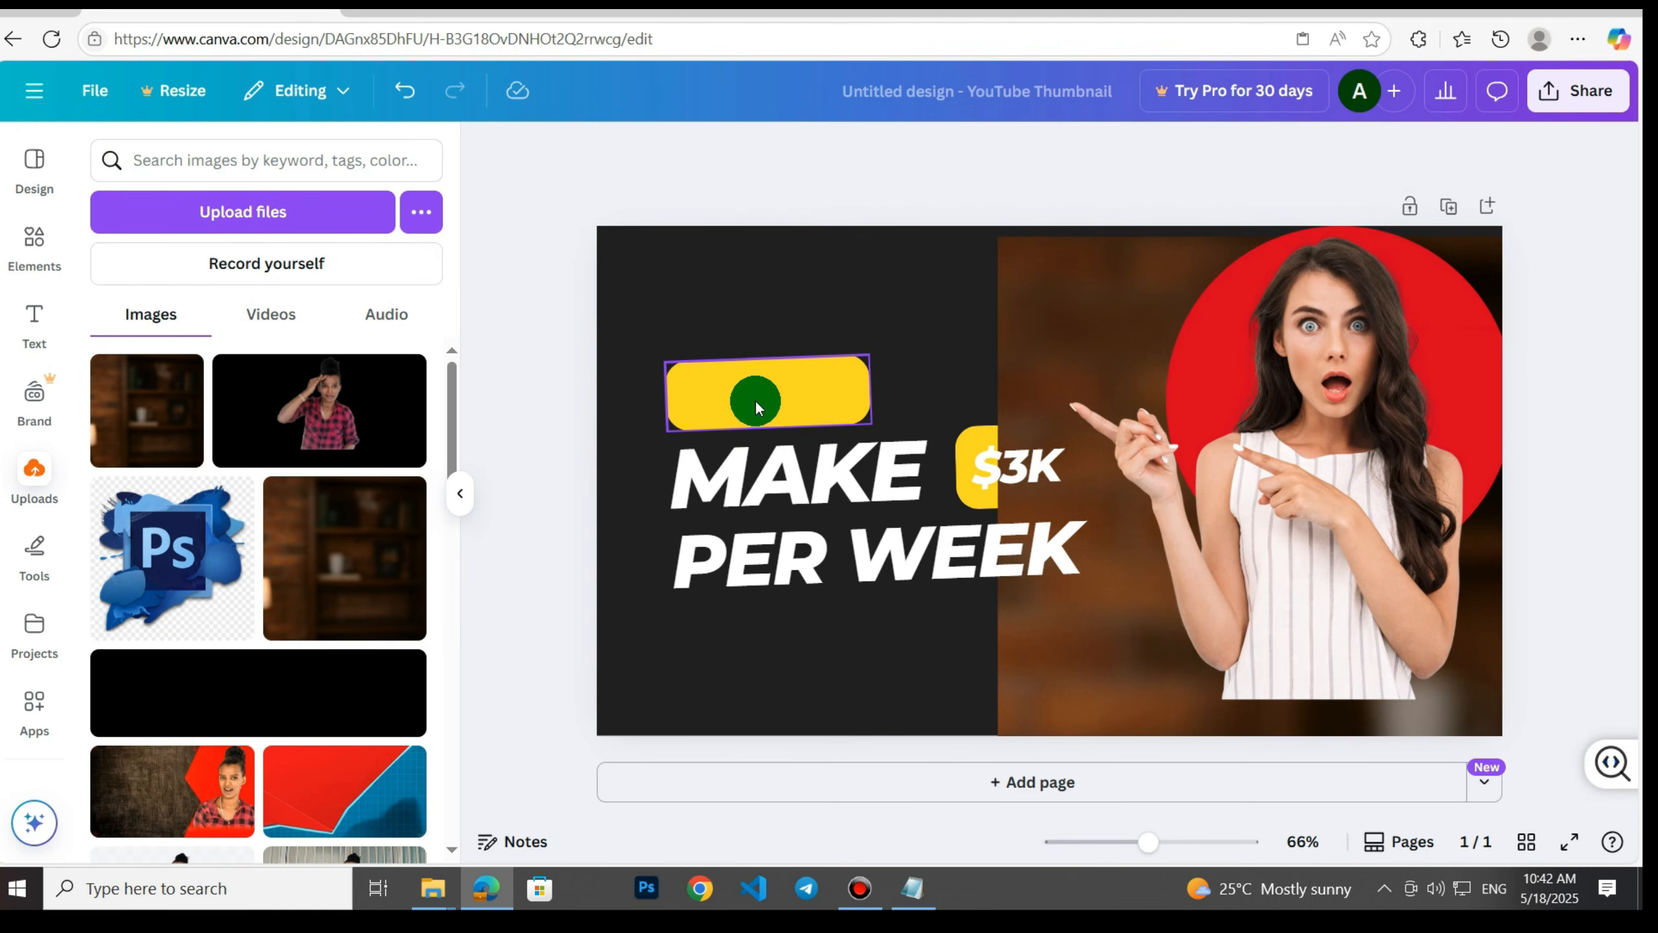
{"action": "left_click_drag", "start_coordinate": [749, 401], "coordinate": [717, 329]}
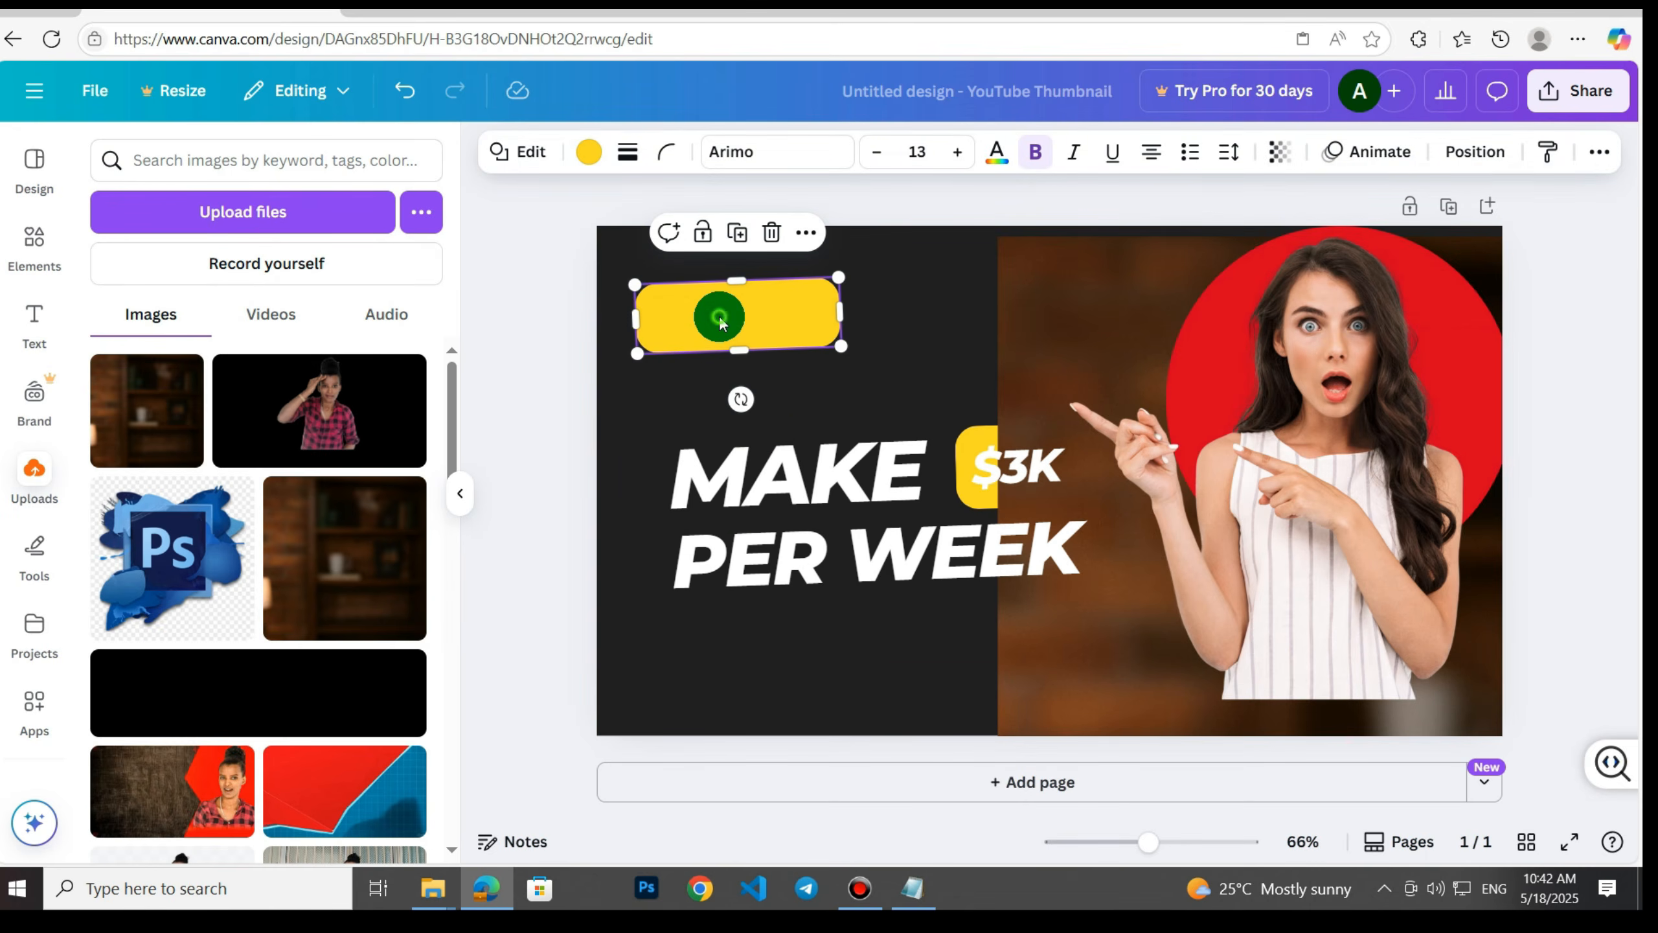
{"action": "right_click", "coordinate": [719, 316]}
{"action": "left_click", "coordinate": [796, 311]}
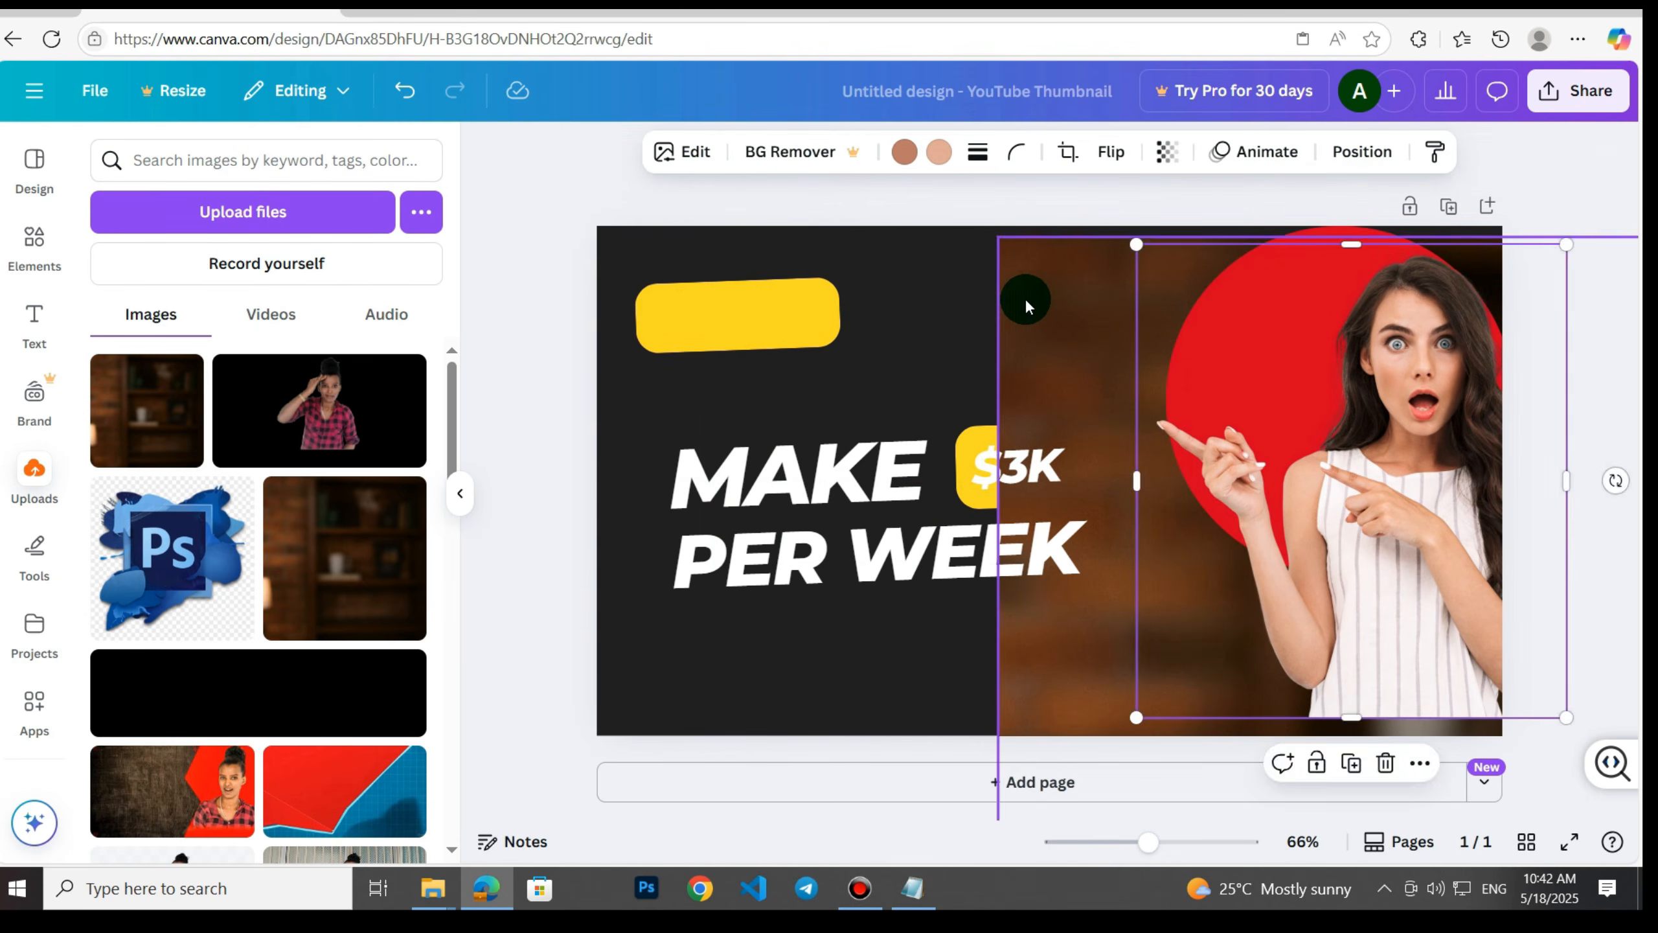
Move the bookshelf image back over the whole canvas and paste the copied yellow bar on top of it.
{"action": "left_click", "coordinate": [1025, 299]}
{"action": "left_click_drag", "start_coordinate": [1041, 323], "coordinate": [750, 332]}
{"action": "right_click", "coordinate": [662, 338]}
{"action": "left_click", "coordinate": [729, 271]}
Reposition the woman on the right of the thumbnail and widen the pasted yellow bar across the area above the text.
{"action": "left_click_drag", "start_coordinate": [1407, 526], "coordinate": [1334, 524]}
{"action": "left_click_drag", "start_coordinate": [875, 292], "coordinate": [1169, 320]}
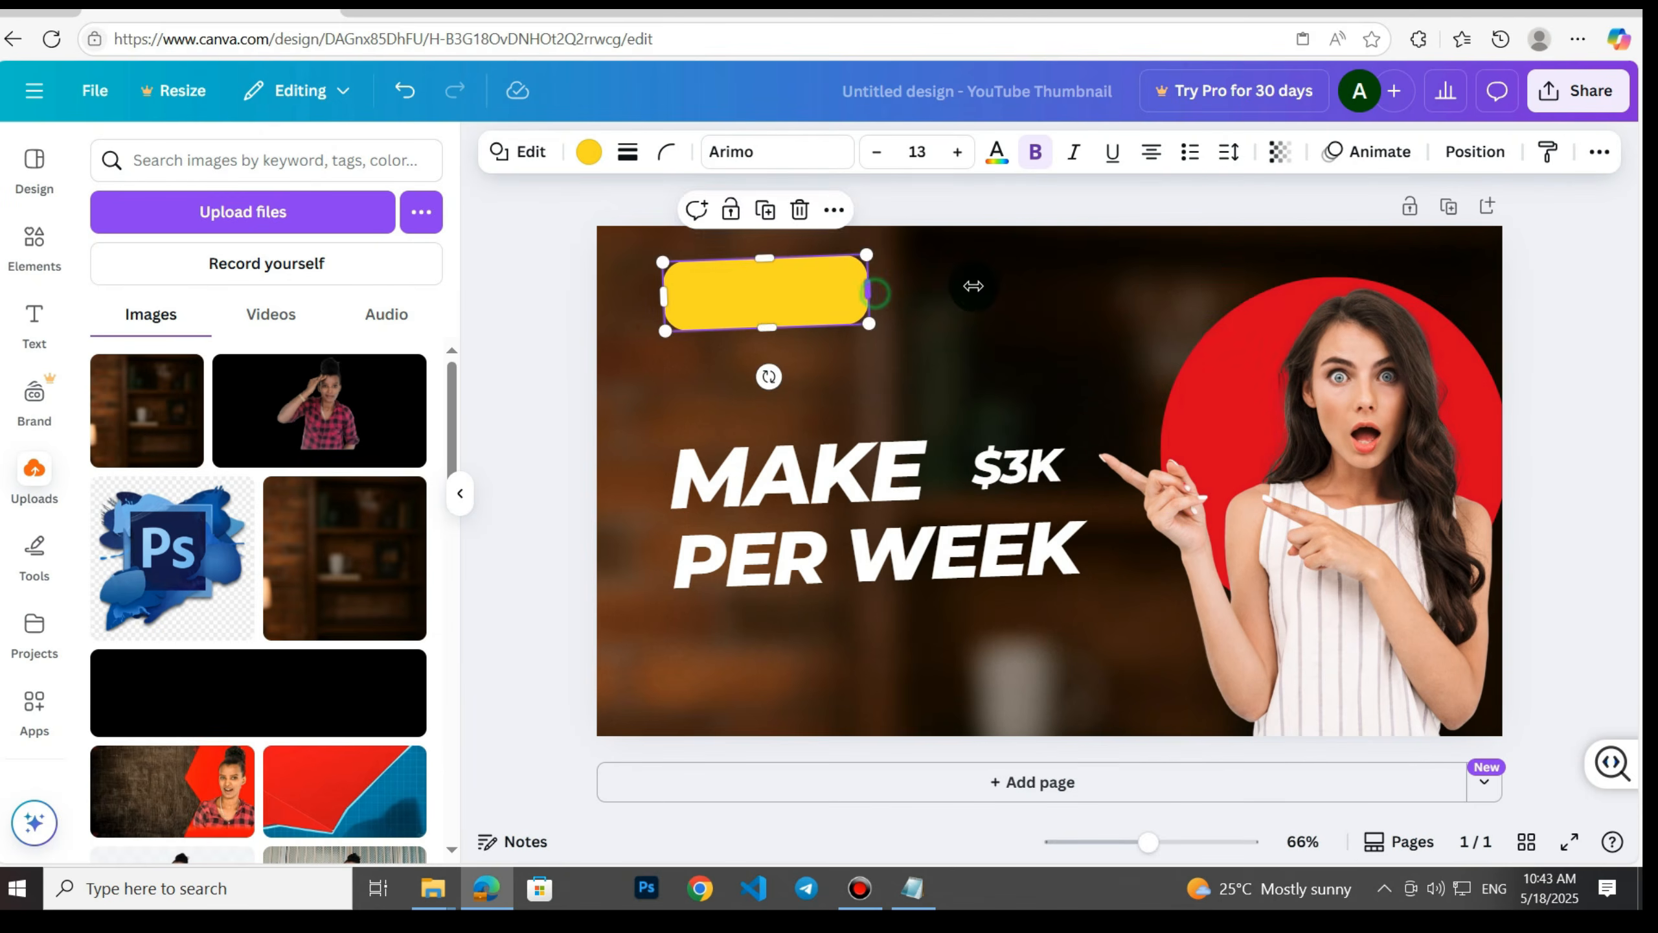
{"action": "left_click_drag", "start_coordinate": [1000, 311], "coordinate": [922, 286]}
{"action": "left_click", "coordinate": [412, 127]}
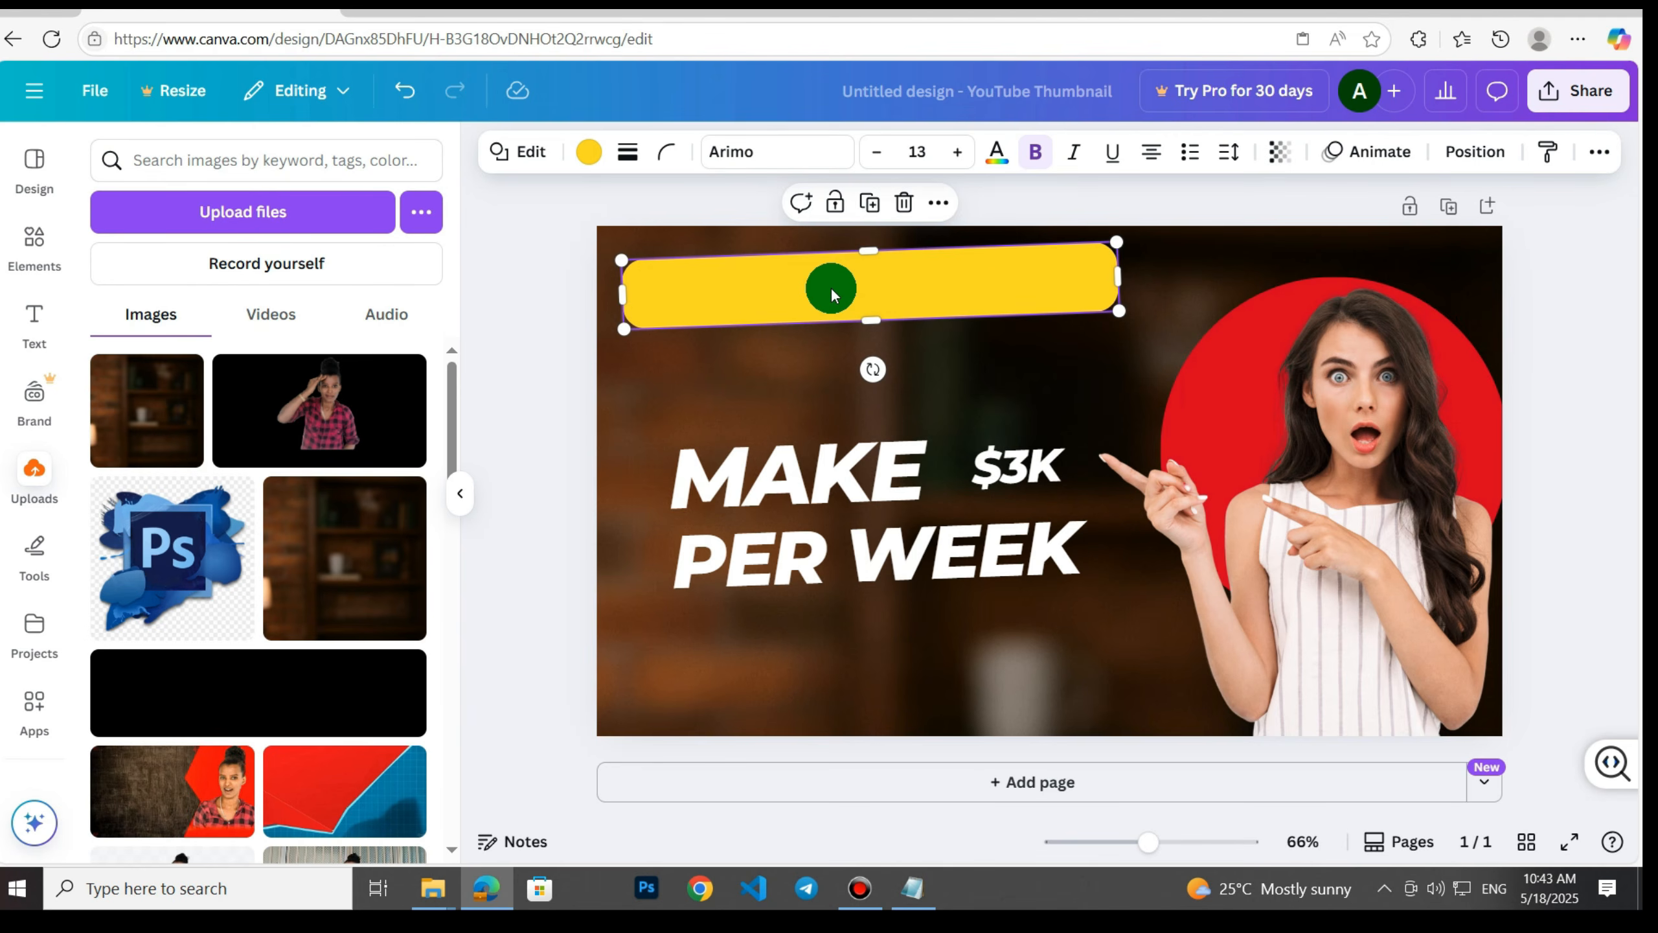
Change the wide yellow bar's fill to a custom near-white color.
{"action": "left_click", "coordinate": [824, 300]}
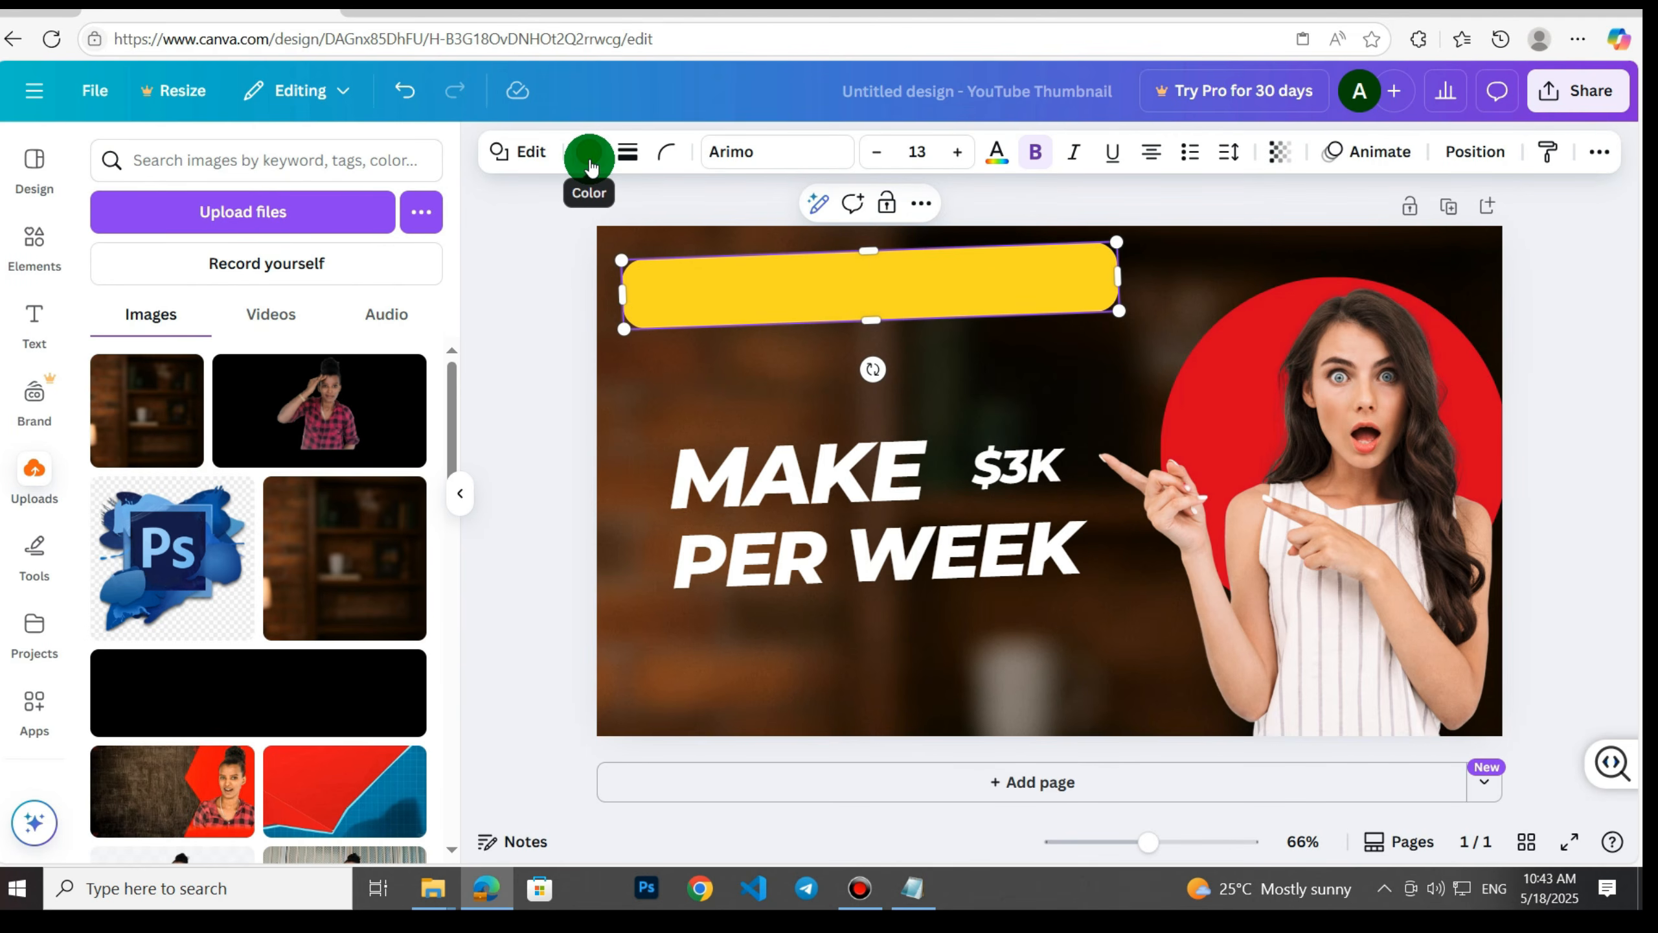
{"action": "left_click", "coordinate": [589, 166]}
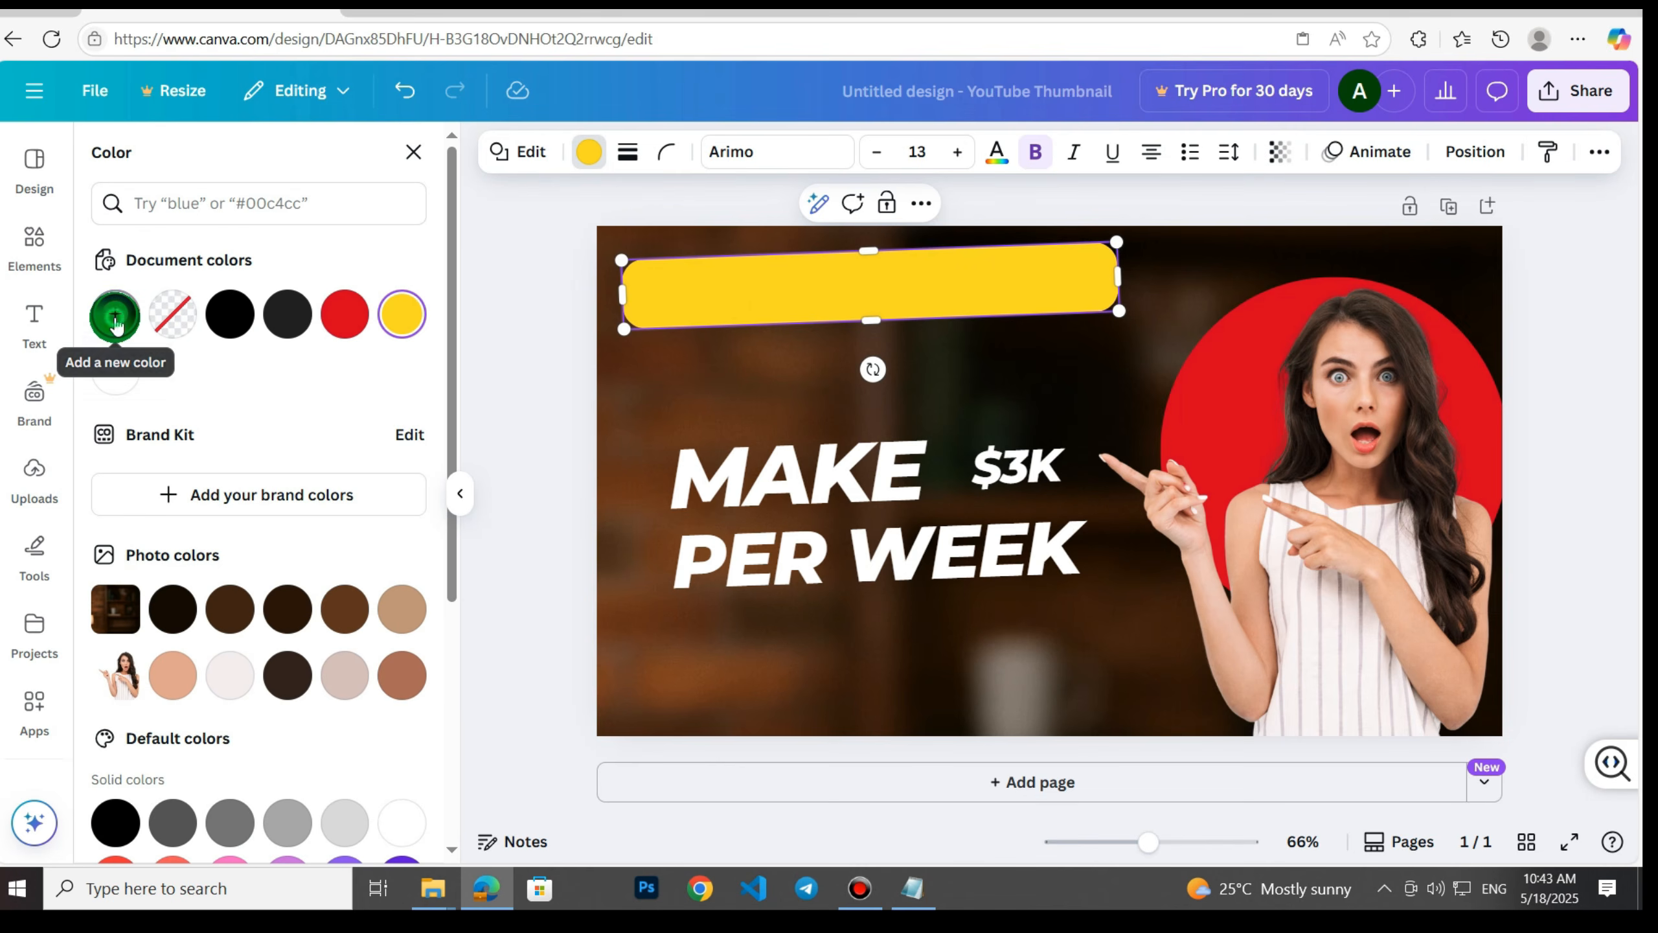
{"action": "left_click", "coordinate": [115, 320]}
{"action": "left_click", "coordinate": [157, 590]}
{"action": "left_click_drag", "start_coordinate": [157, 552], "coordinate": [215, 552]}
{"action": "left_click_drag", "start_coordinate": [191, 479], "coordinate": [109, 417]}
{"action": "left_click", "coordinate": [875, 366]}
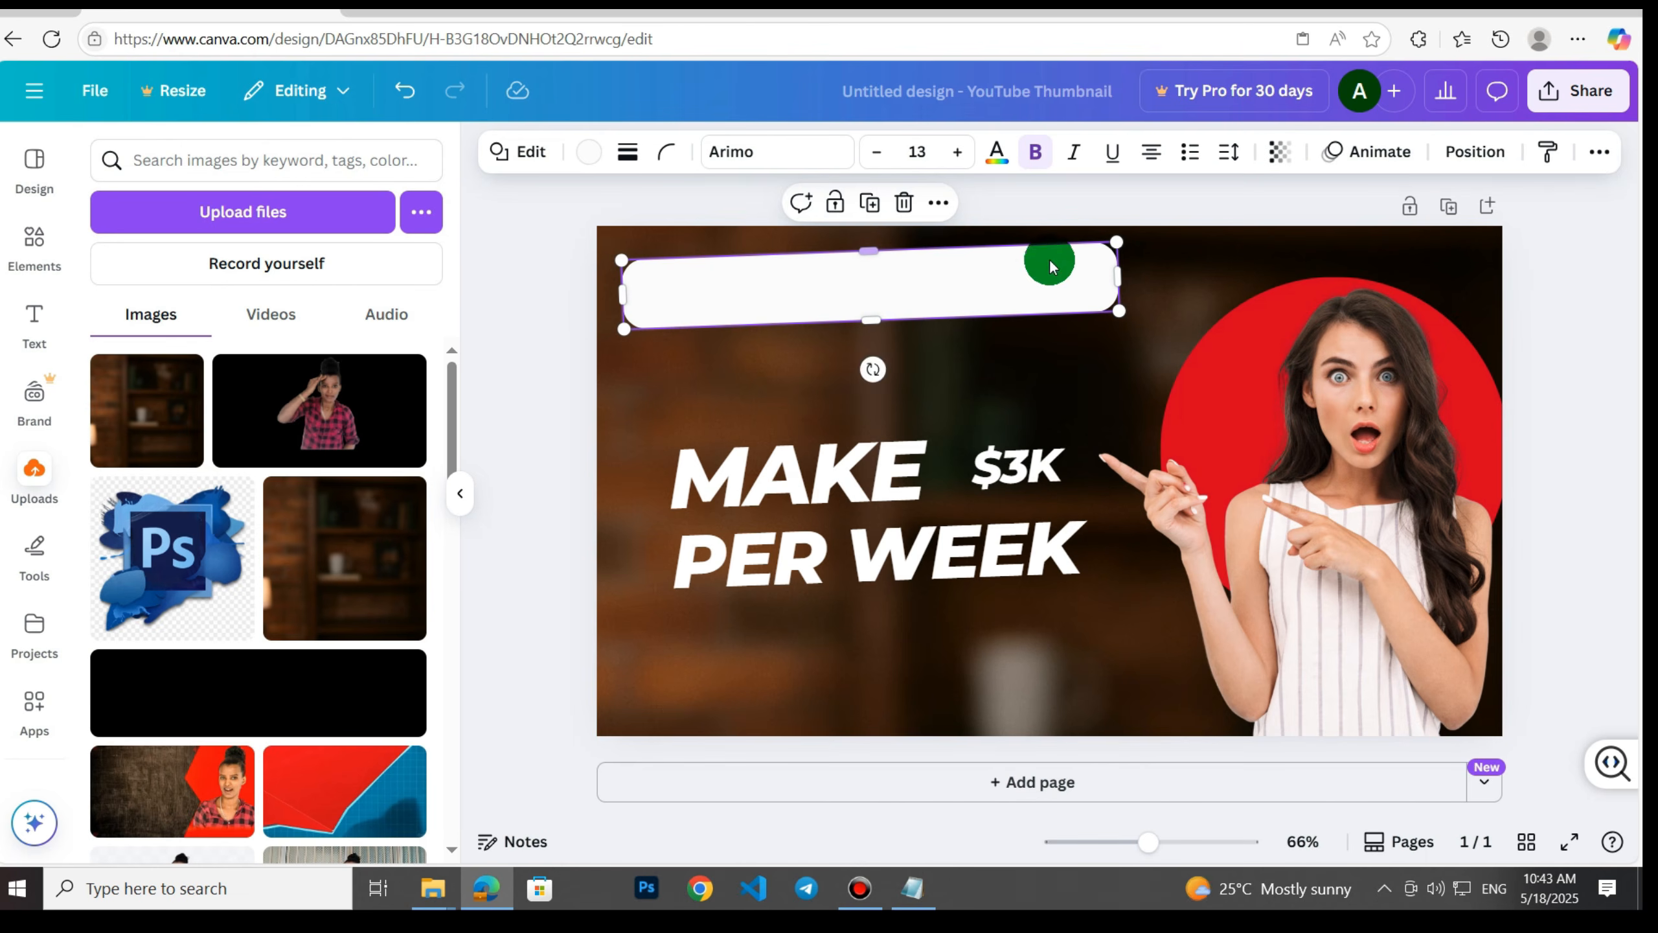
Straighten the tilted white bar above the text to a rotation of 0°.
{"action": "double_click", "coordinate": [795, 294]}
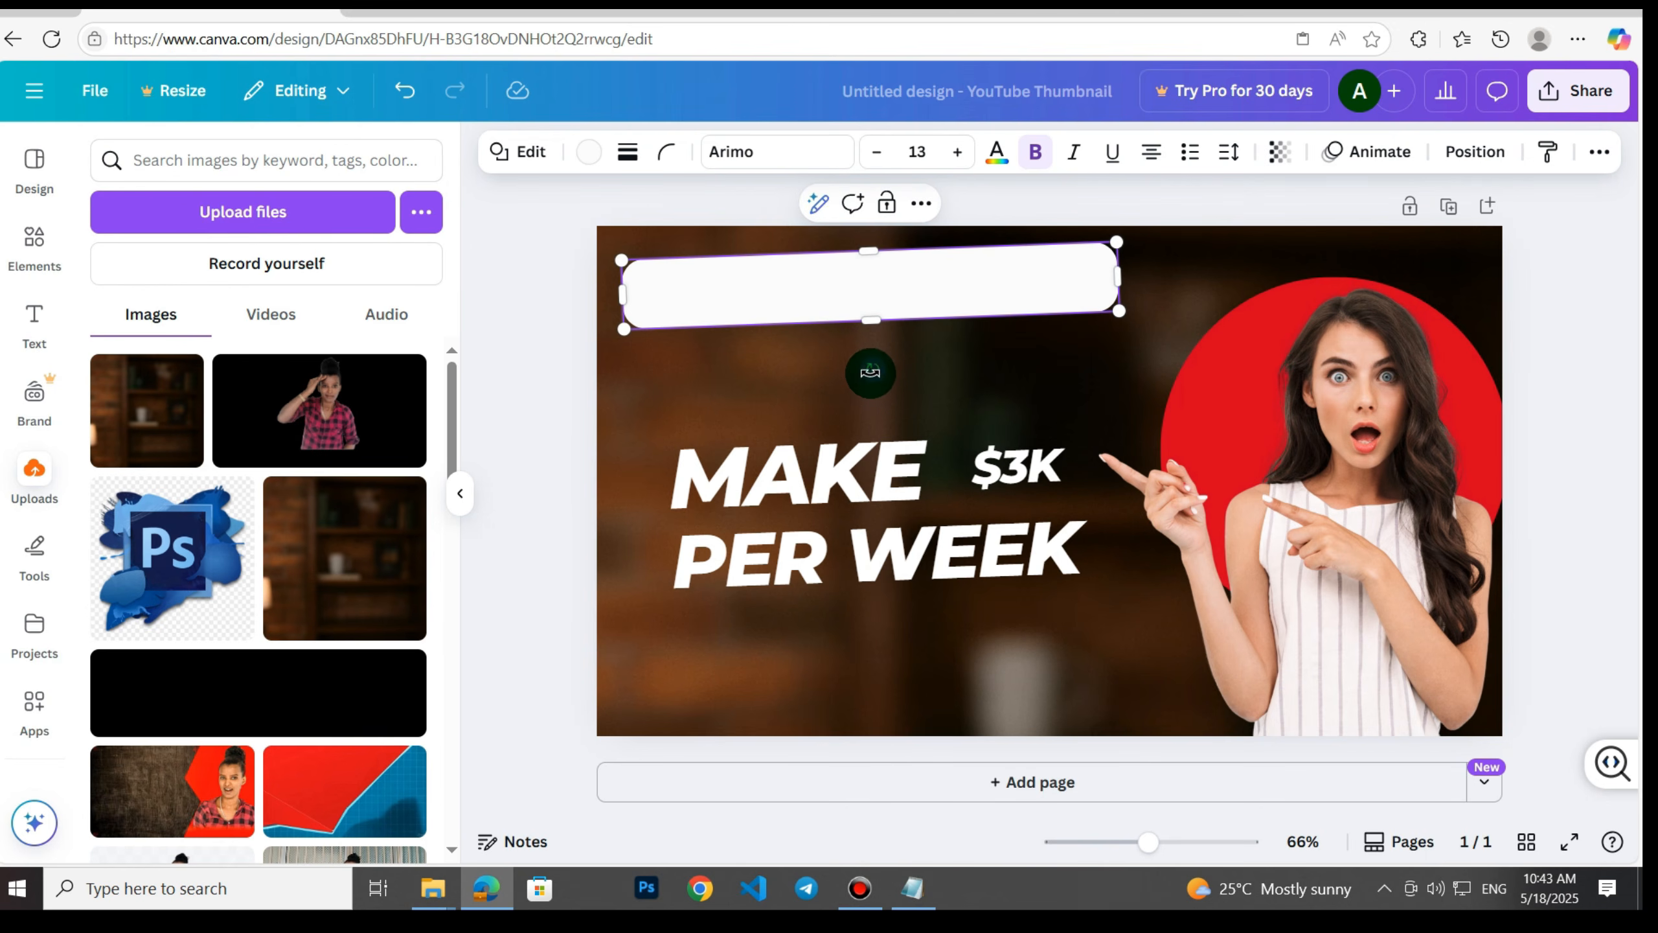
{"action": "left_click_drag", "start_coordinate": [870, 381], "coordinate": [866, 385]}
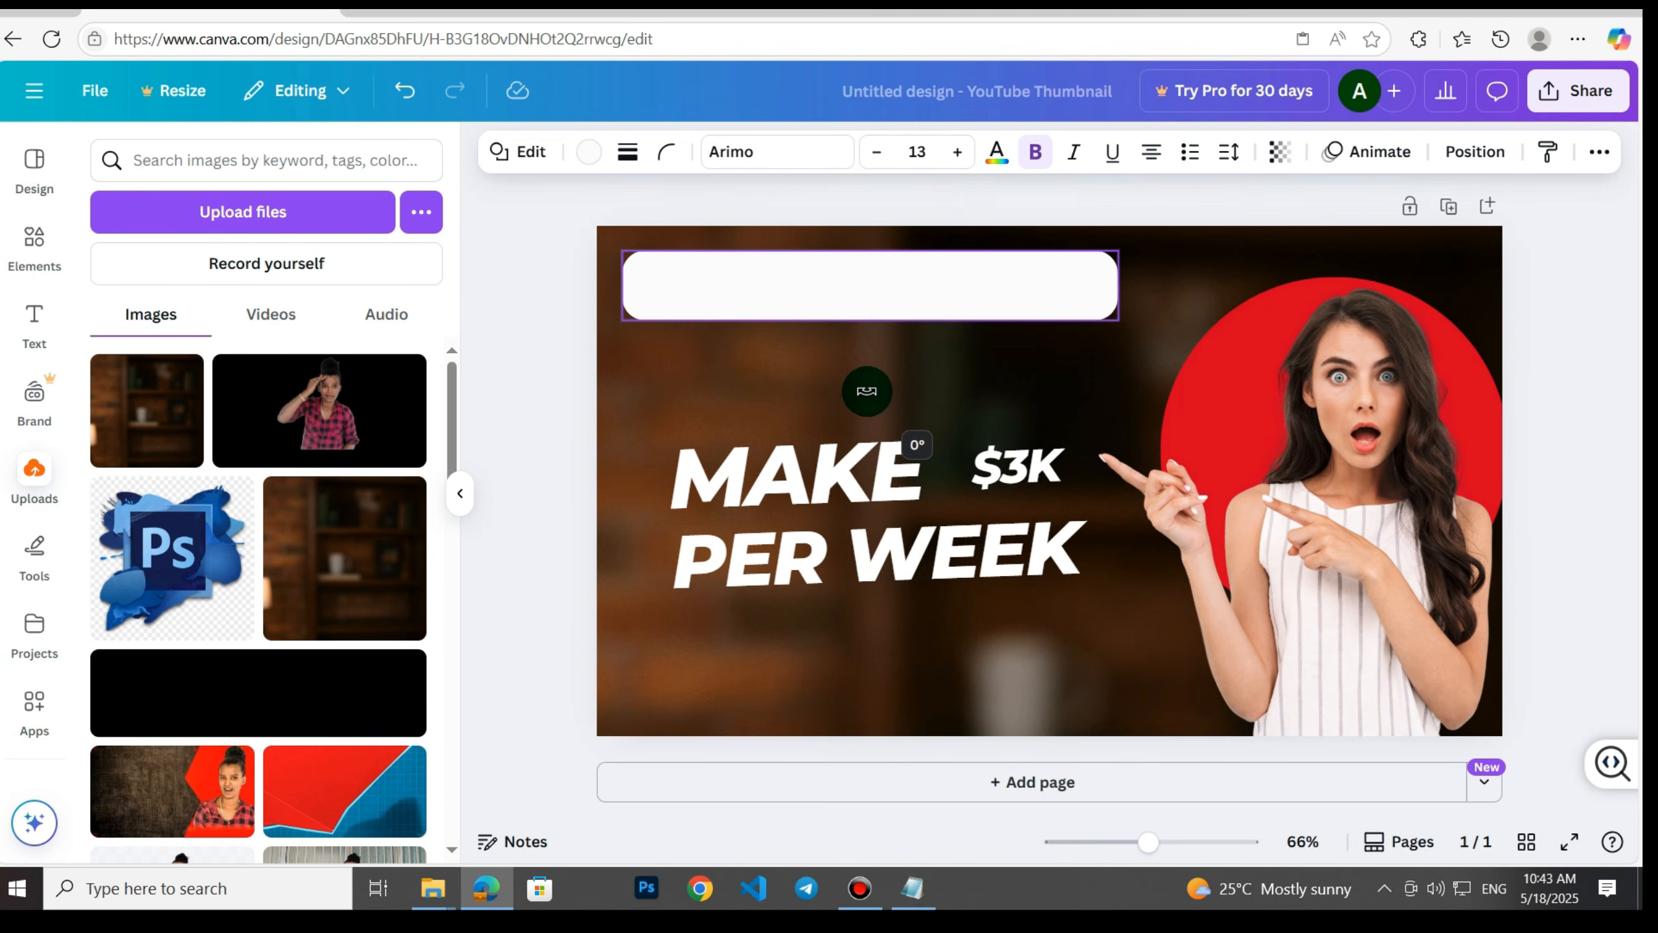
{"action": "left_click", "coordinate": [546, 400]}
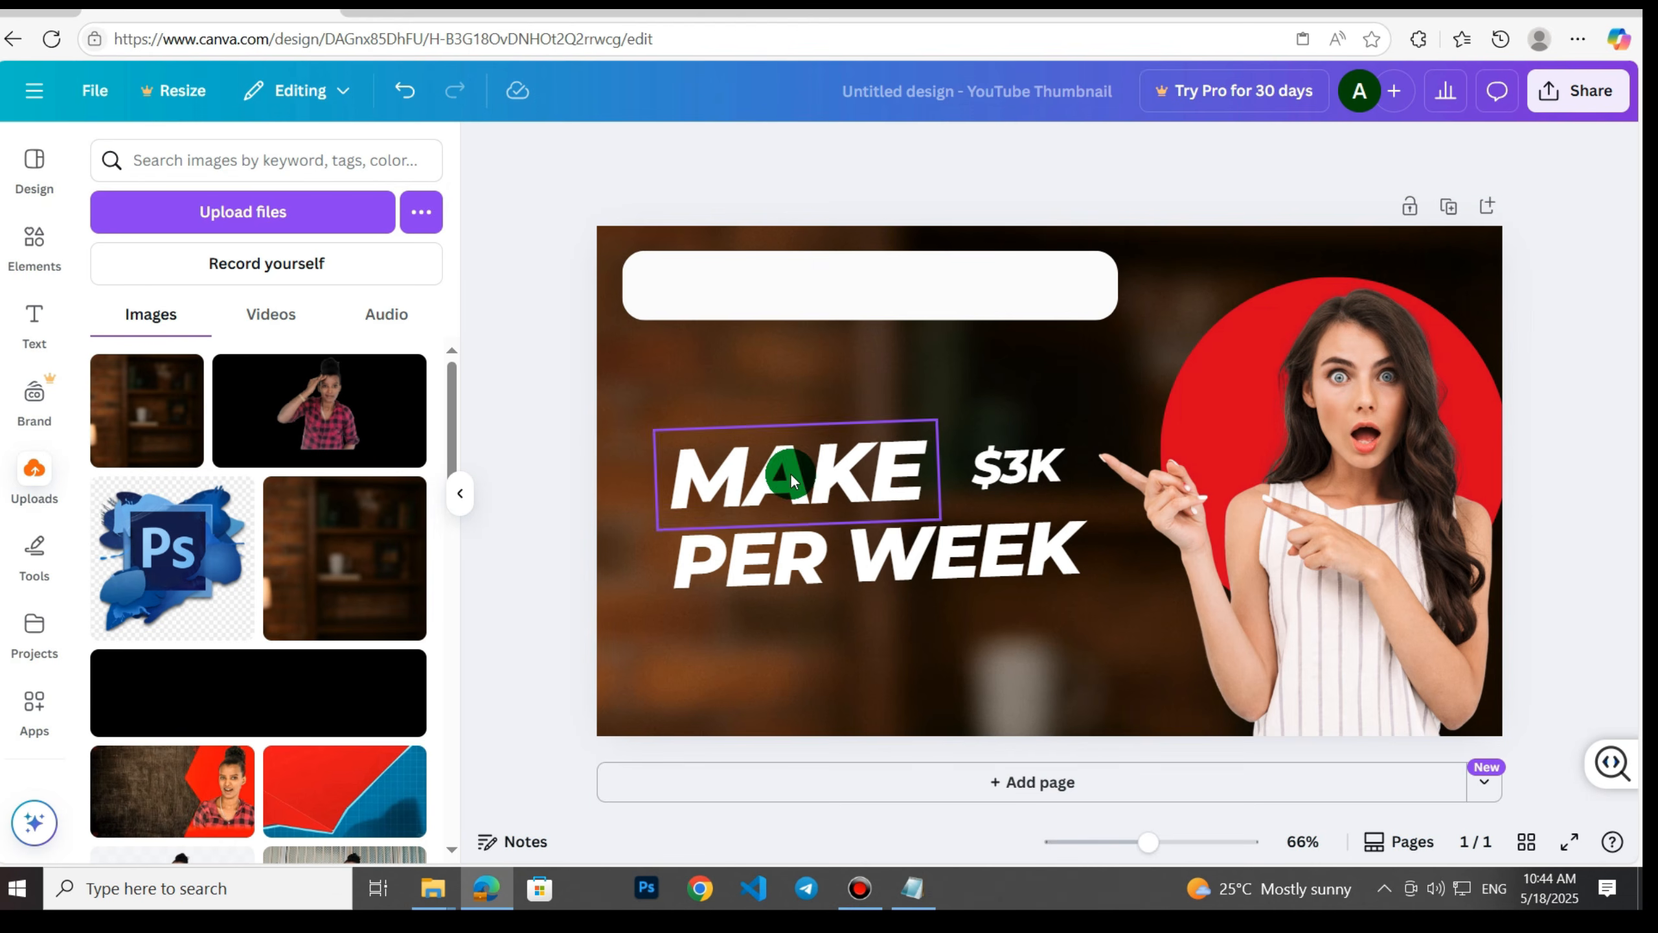
Copy the MAKE text, paste a duplicate, and place it between the white bar and the original.
{"action": "left_click", "coordinate": [766, 474]}
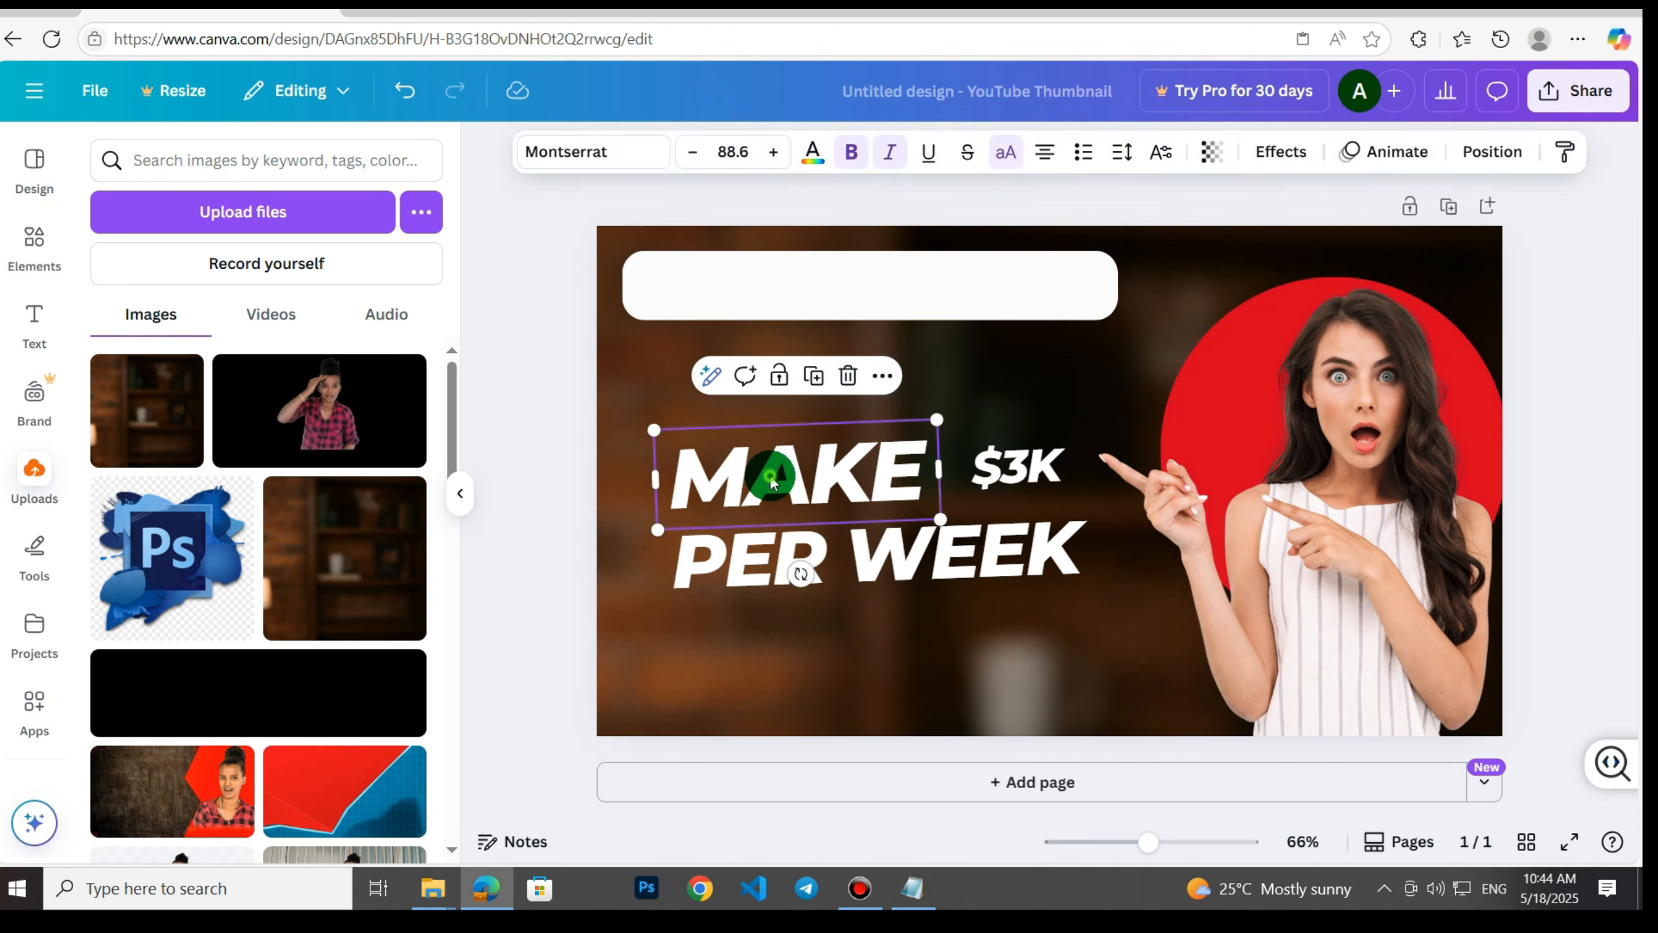
{"action": "right_click", "coordinate": [765, 475]}
{"action": "left_click", "coordinate": [834, 254]}
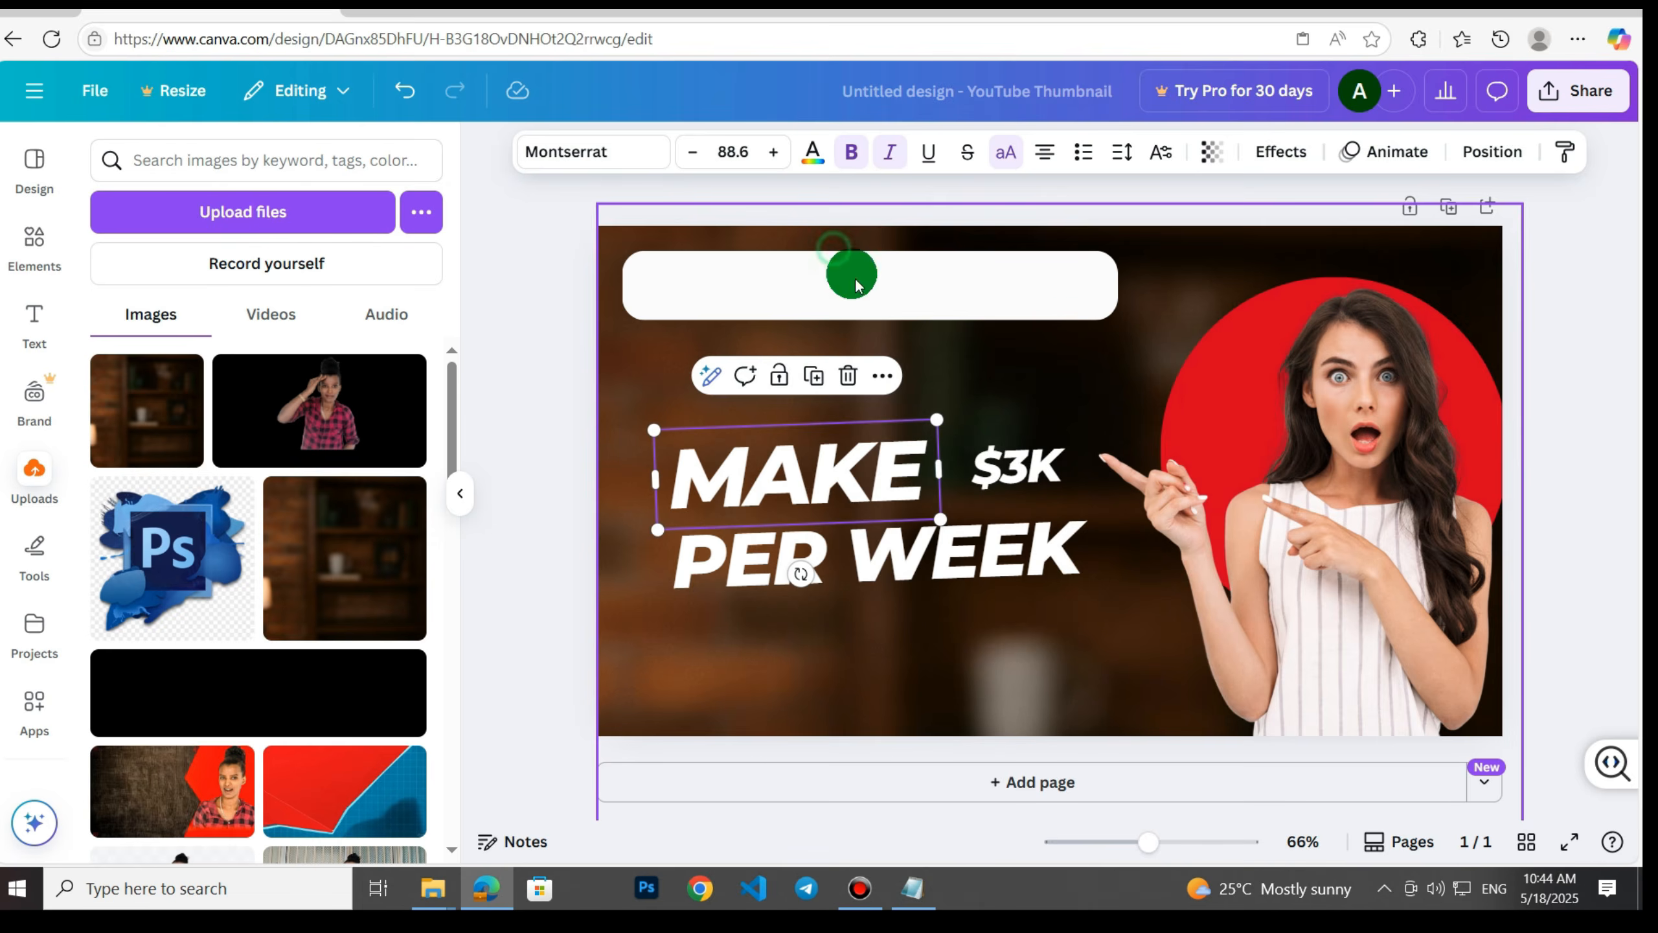
{"action": "right_click", "coordinate": [677, 375]}
{"action": "left_click", "coordinate": [747, 258]}
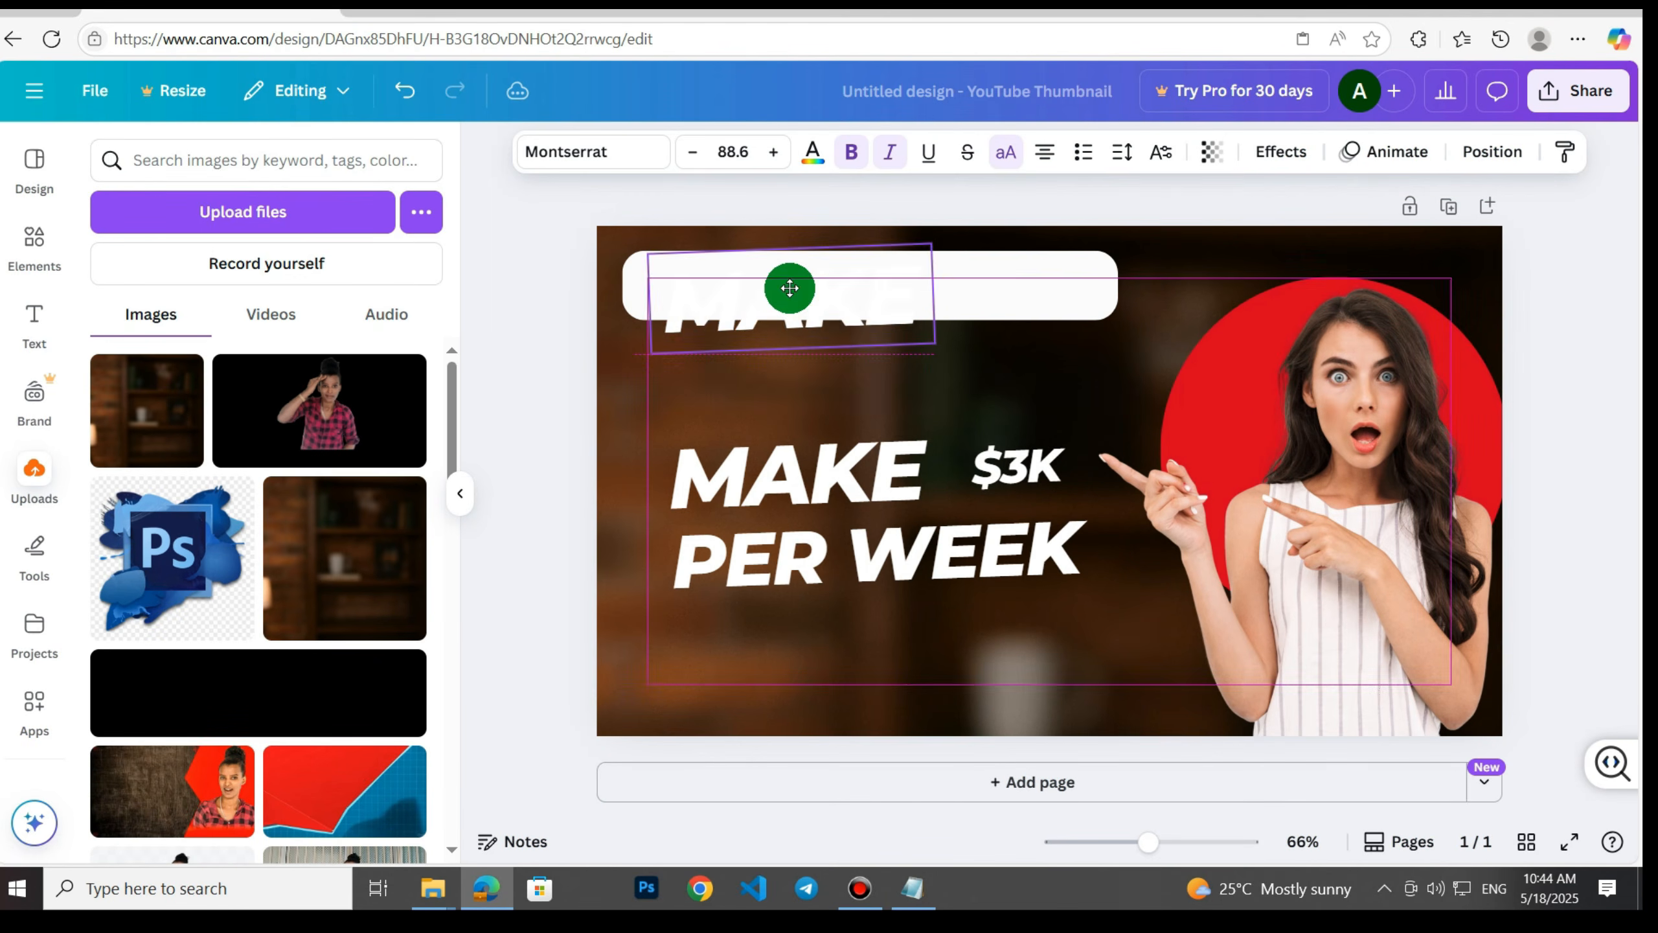
{"action": "left_click_drag", "start_coordinate": [788, 289], "coordinate": [787, 372]}
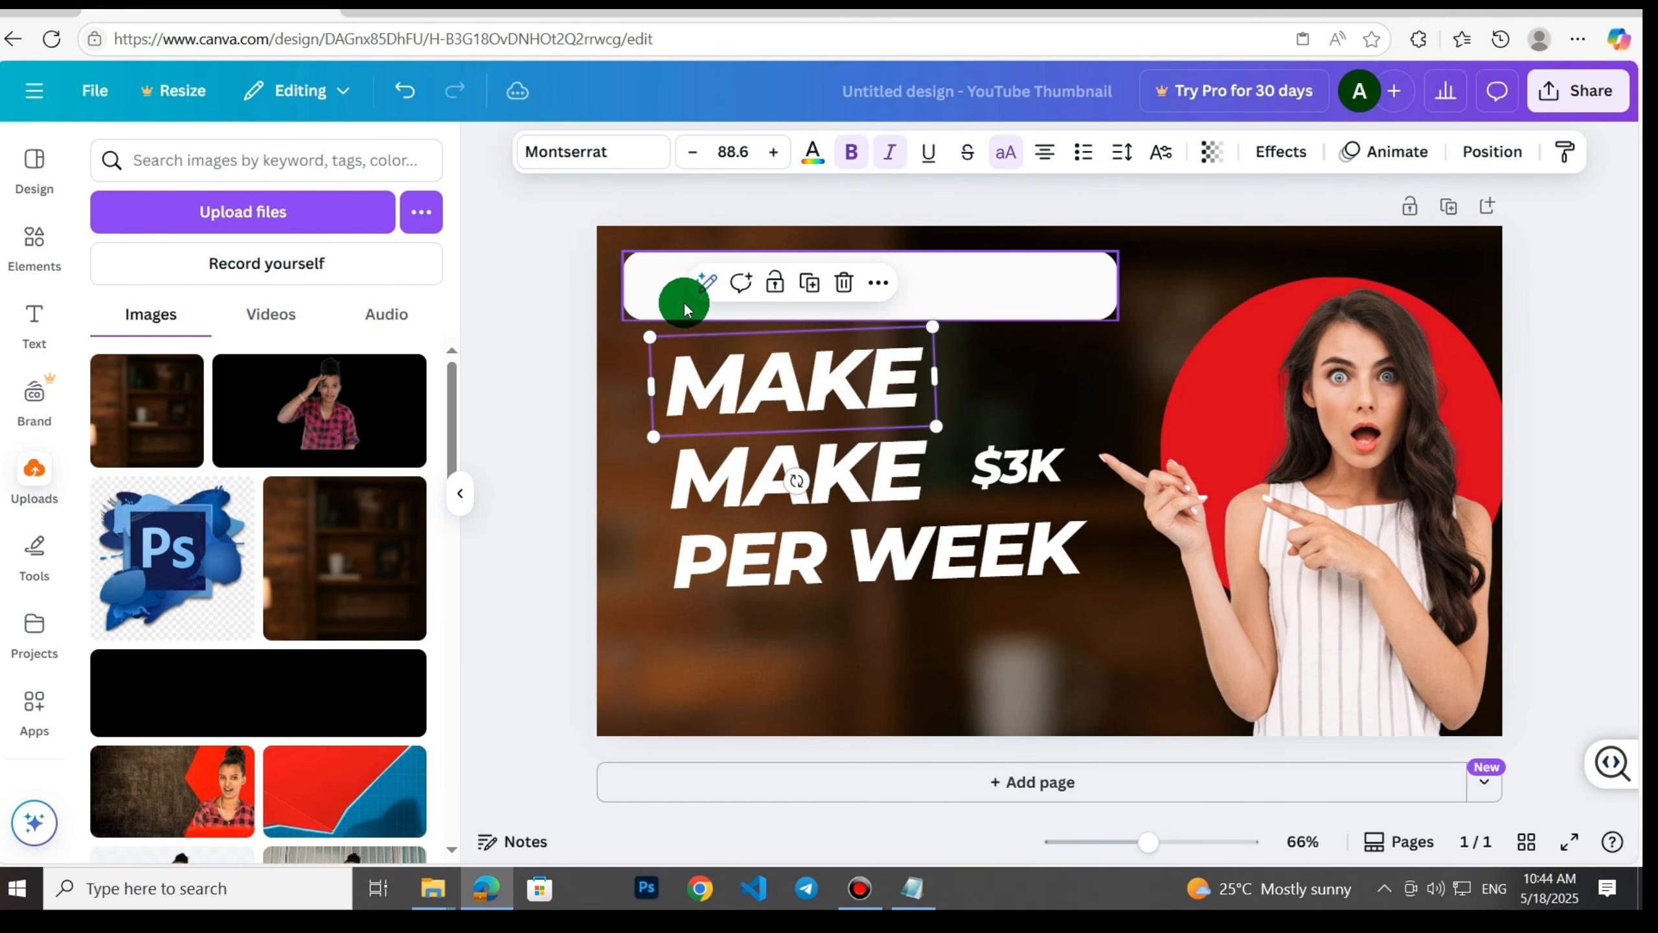
Color the duplicated MAKE text black and move it onto the white bar.
{"action": "double_click", "coordinate": [752, 387]}
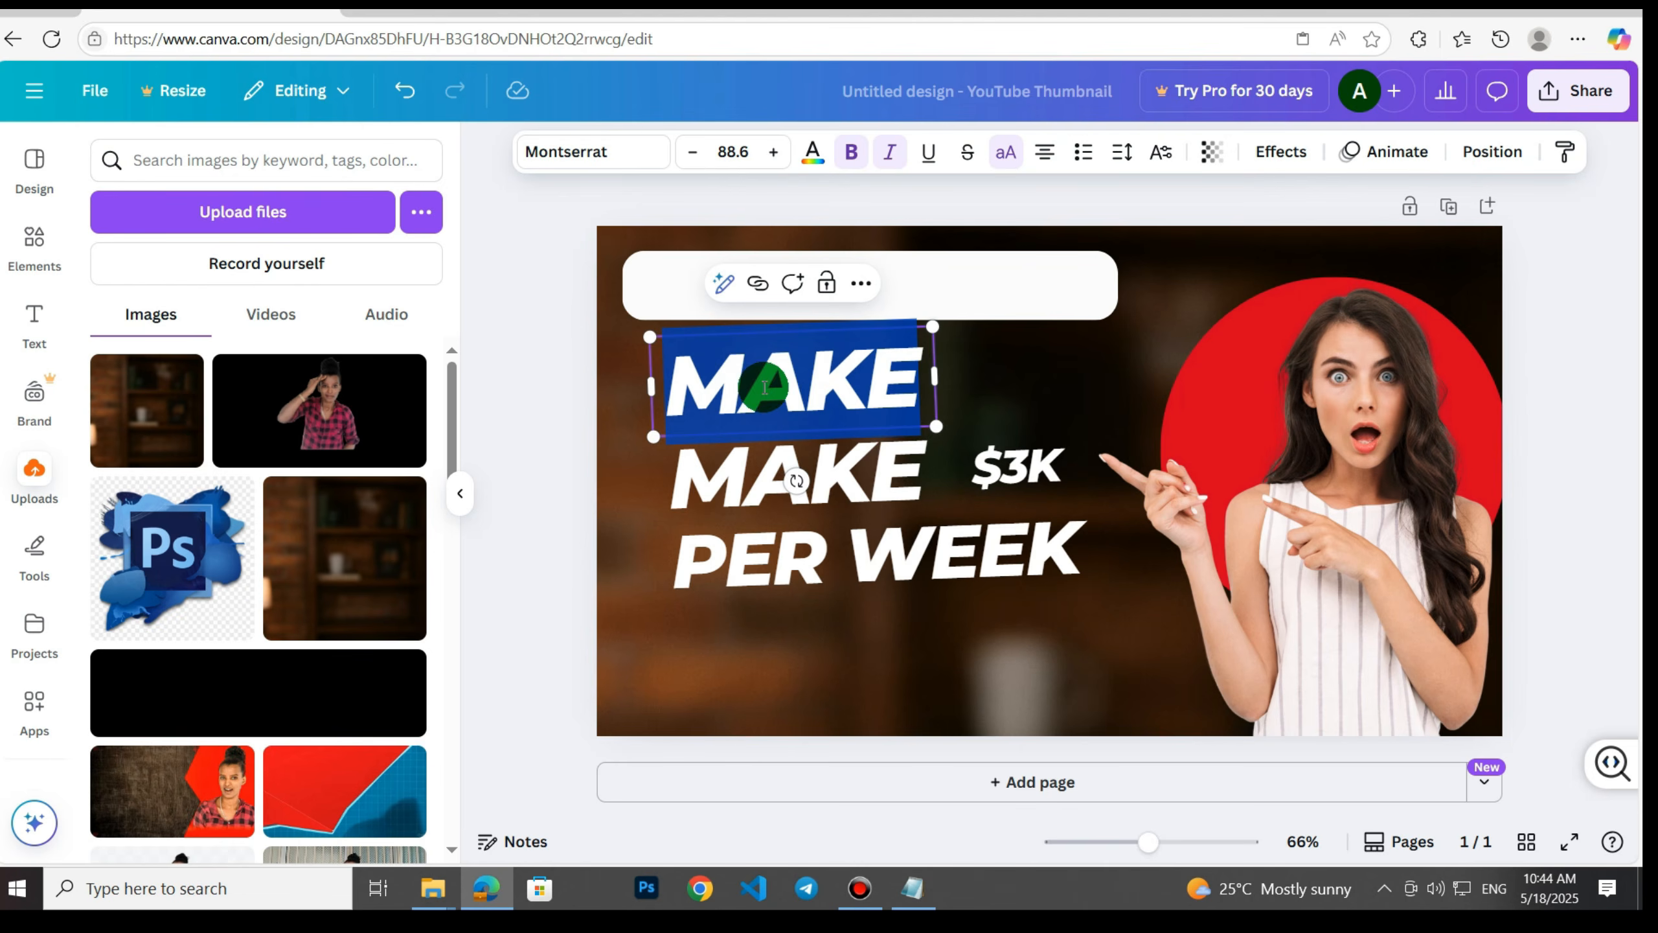
{"action": "left_click", "coordinate": [813, 157]}
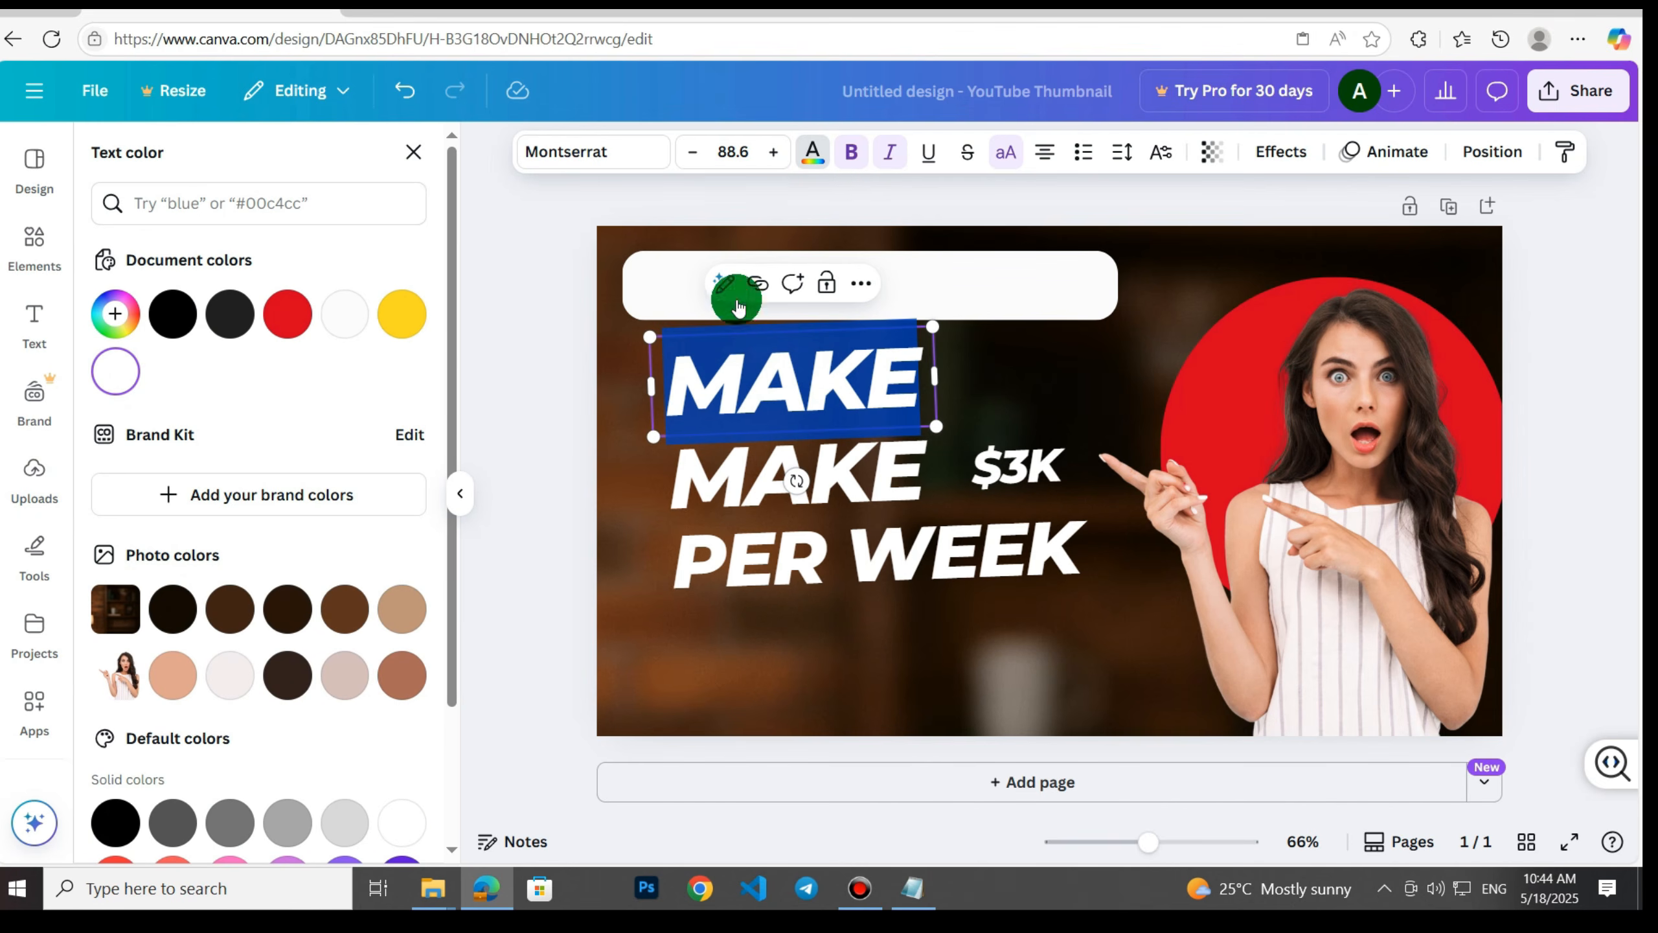
{"action": "left_click", "coordinate": [172, 315]}
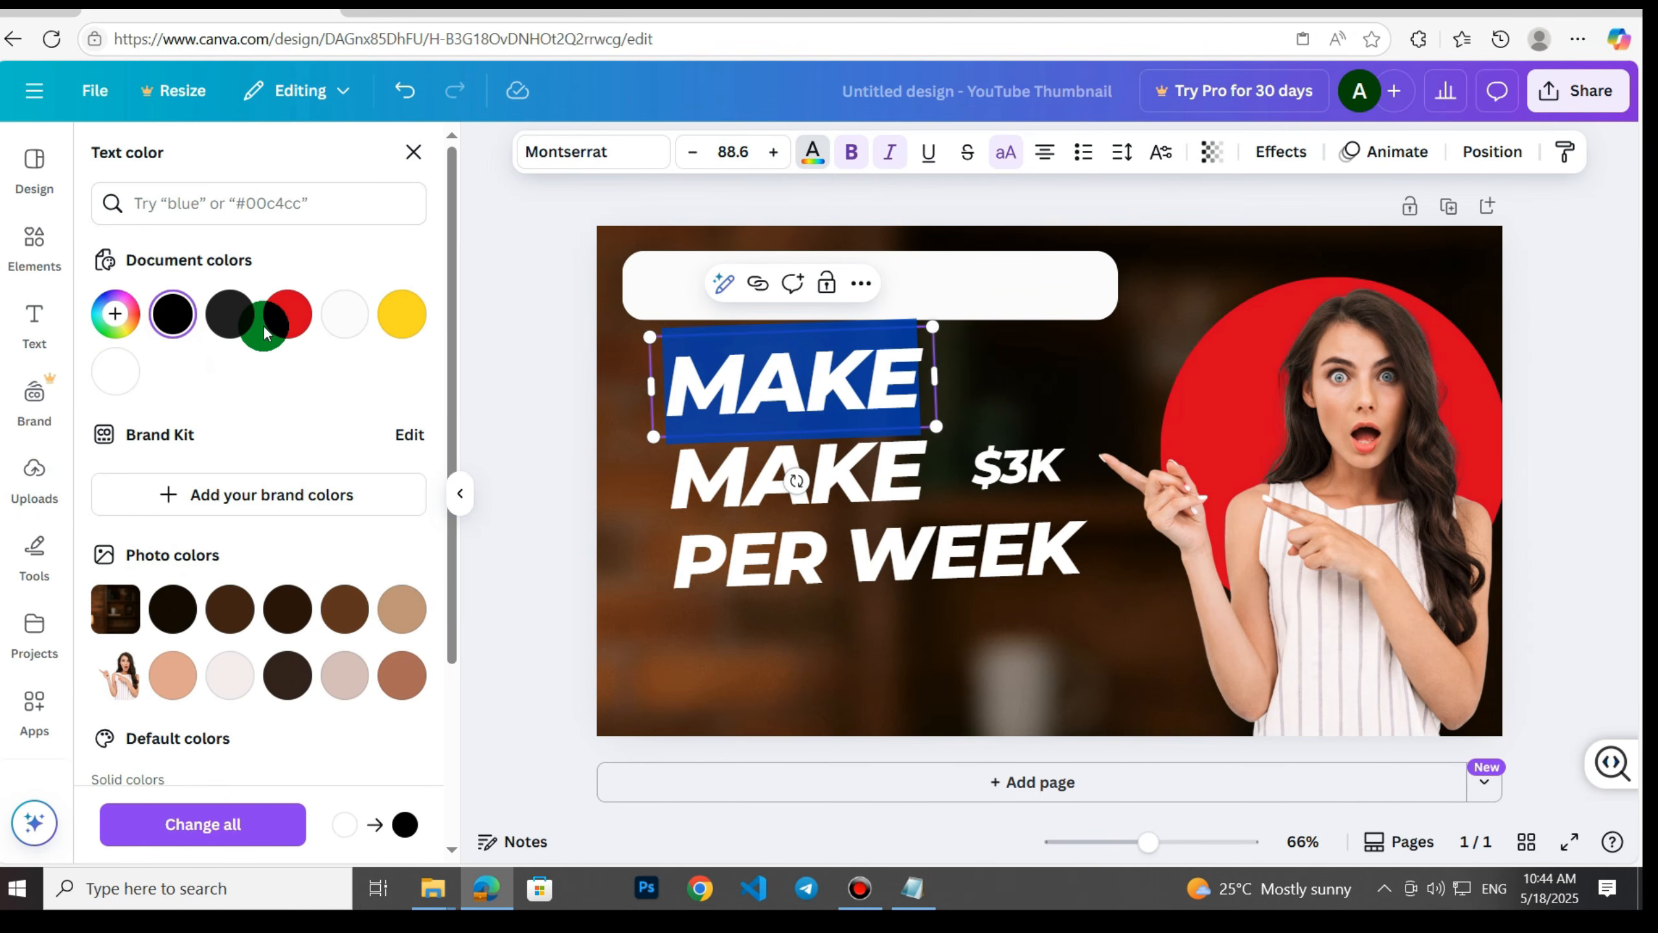
{"action": "left_click", "coordinate": [638, 405]}
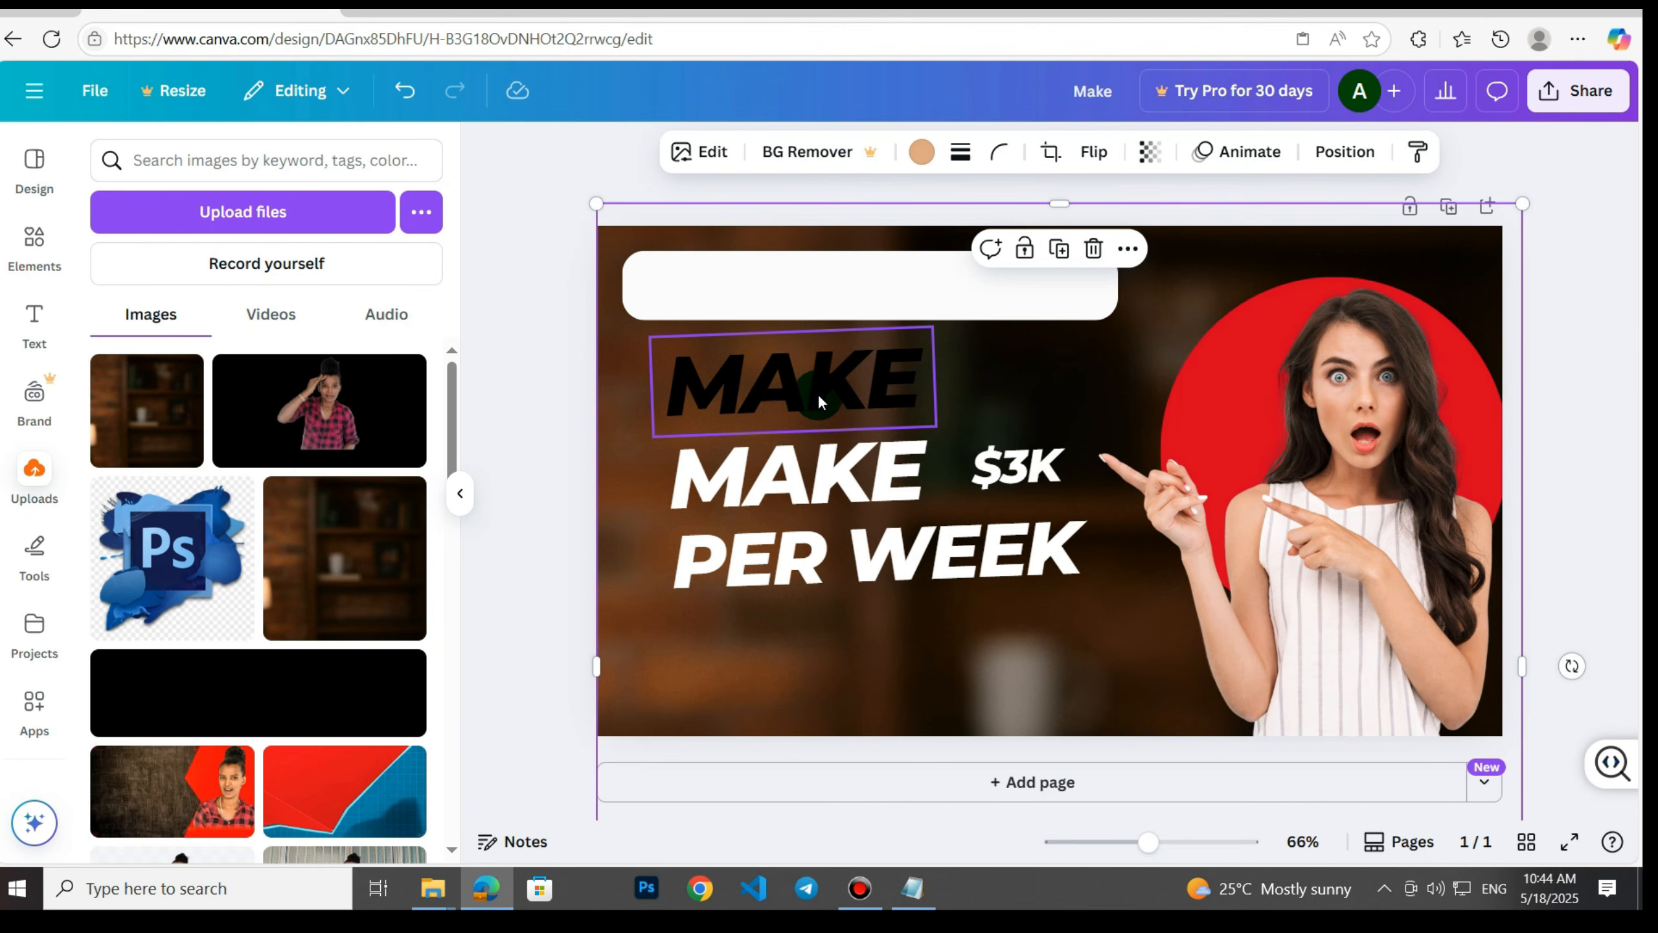
{"action": "left_click_drag", "start_coordinate": [751, 405], "coordinate": [766, 302]}
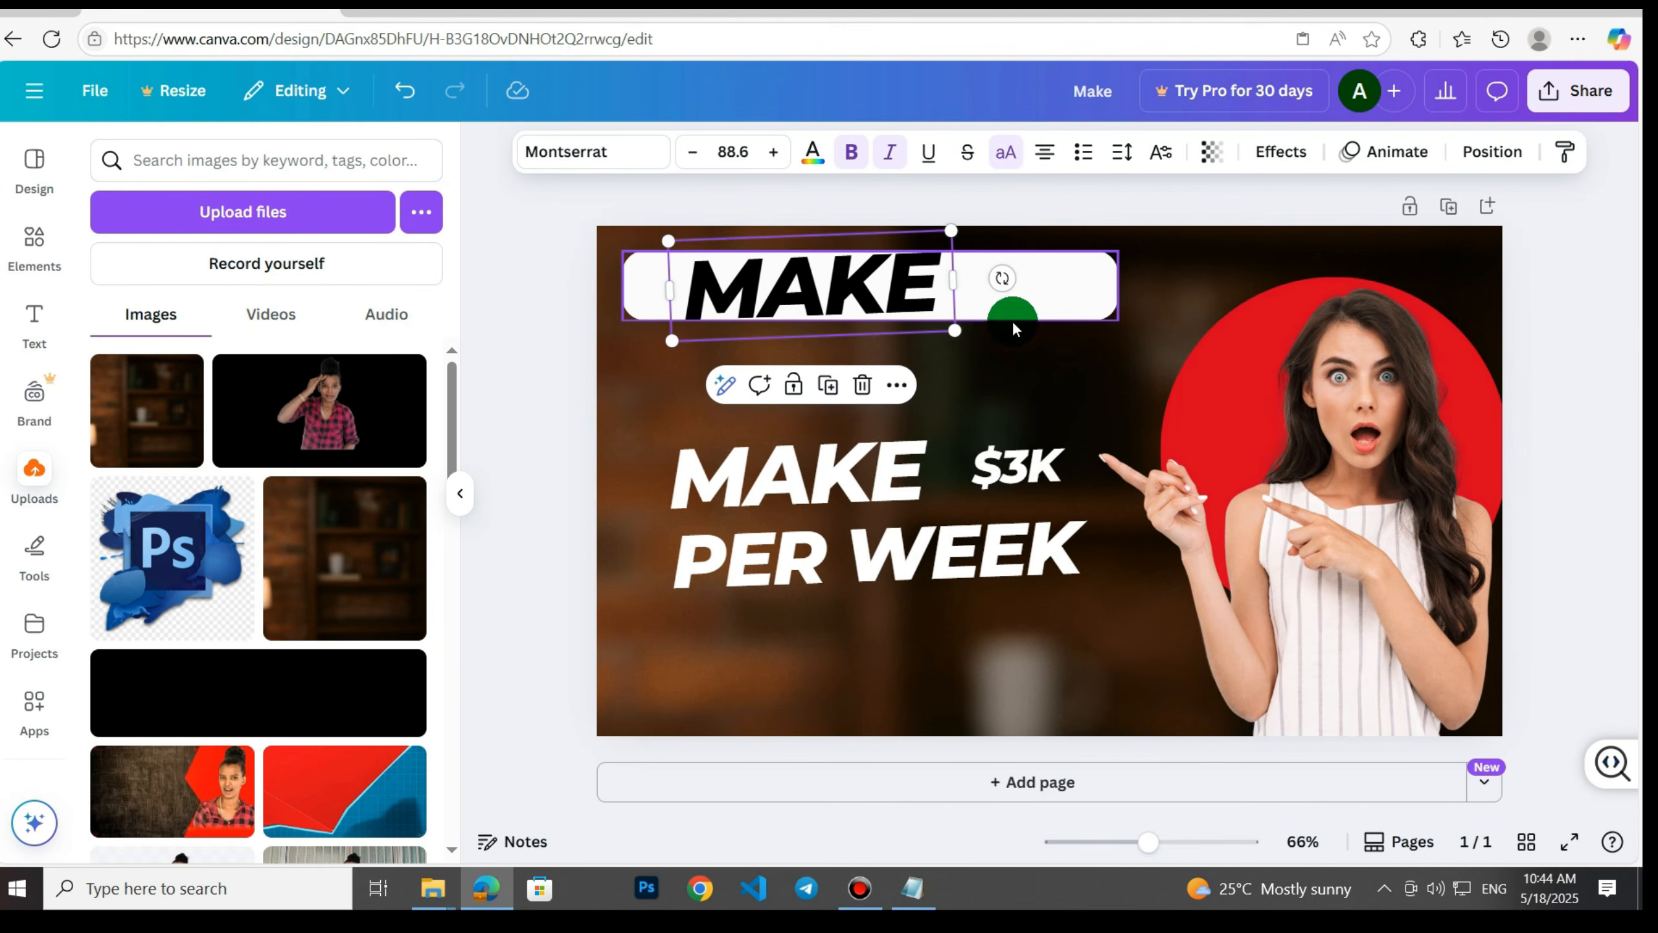
{"action": "left_click", "coordinate": [999, 318]}
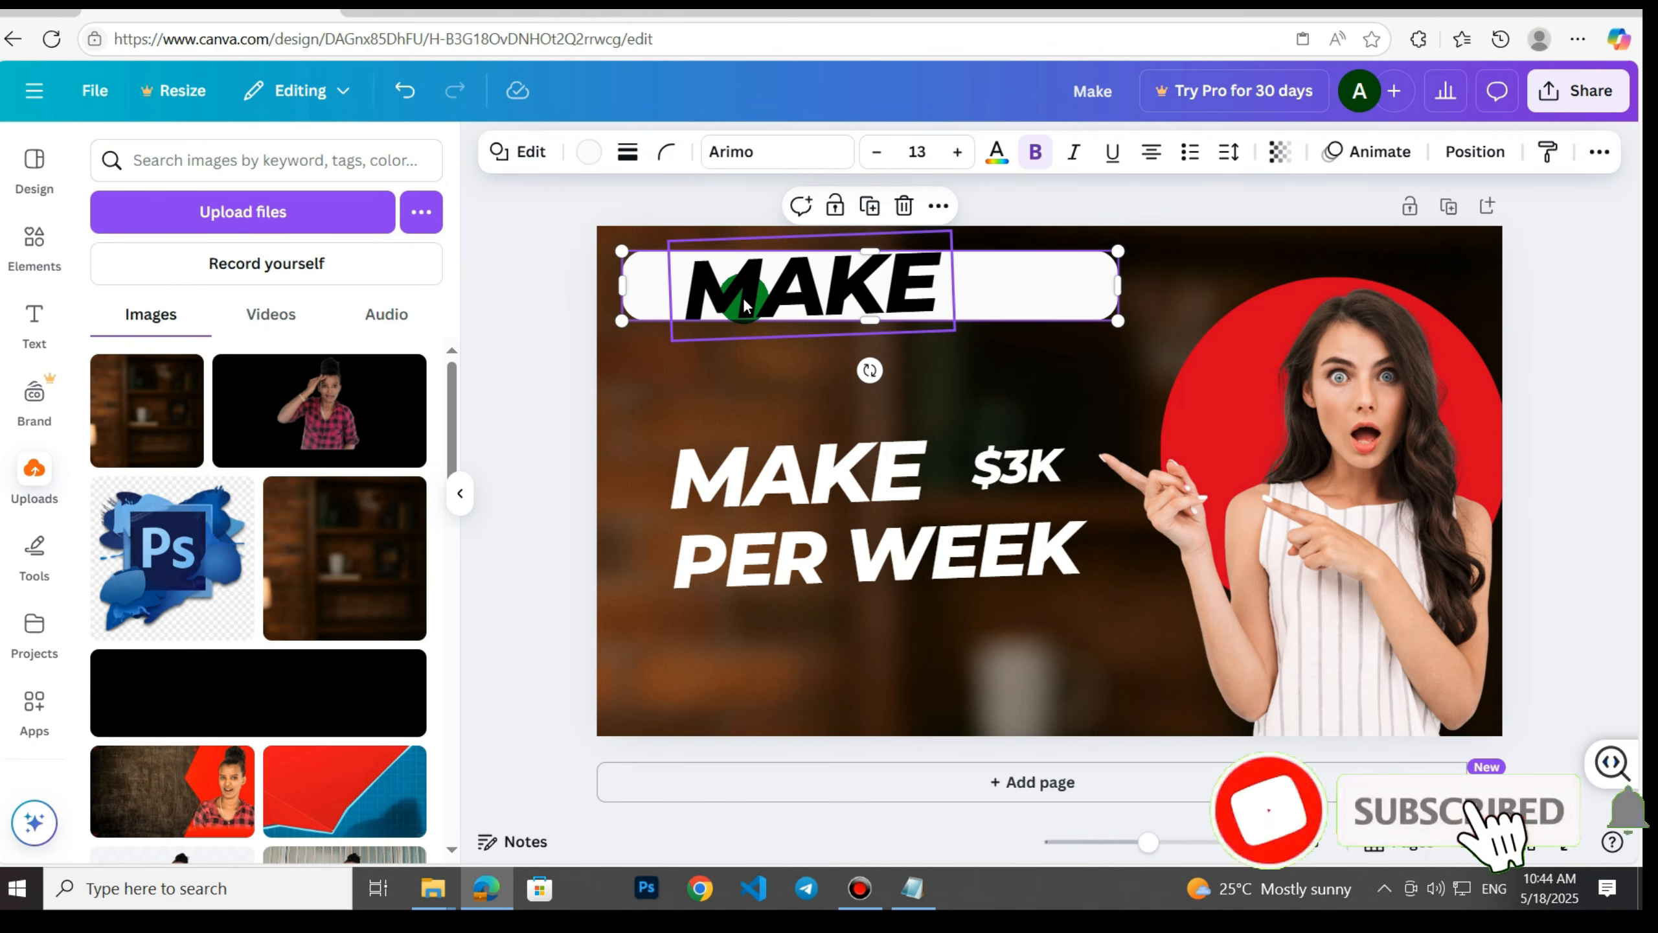
Copy "YouTube Thumbnail" from the Notepad text file and paste it over the black MAKE text in Canva.
{"action": "left_click", "coordinate": [914, 890]}
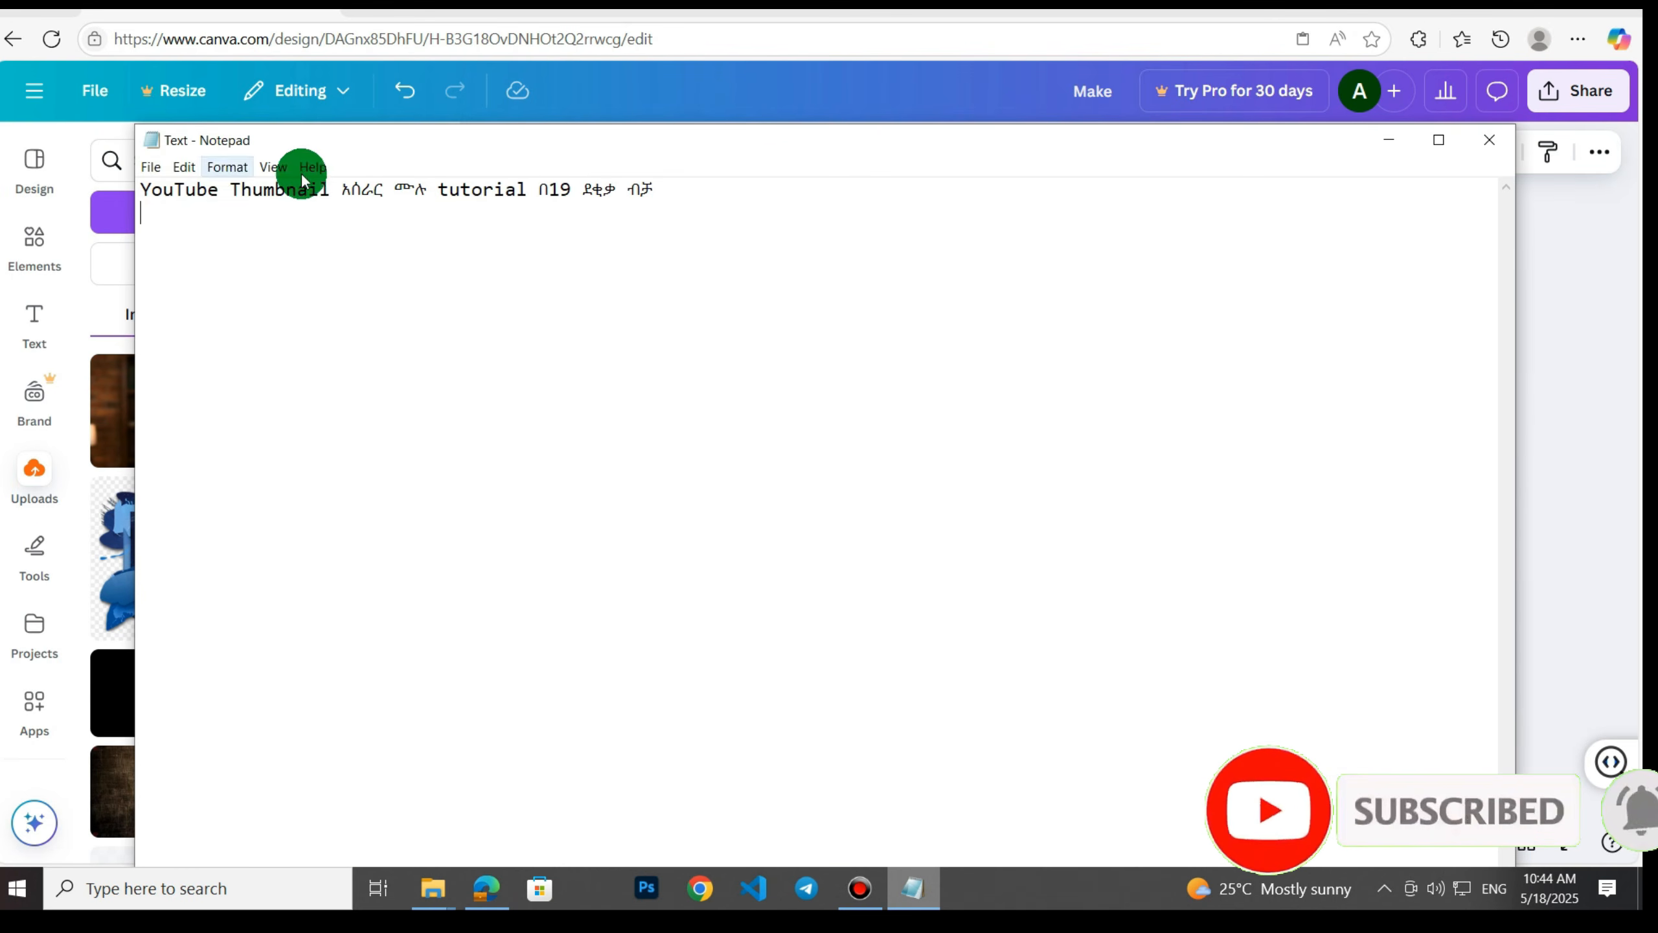
{"action": "left_click_drag", "start_coordinate": [331, 187], "coordinate": [141, 186]}
{"action": "key", "text": "ctrl+c"}
{"action": "right_click", "coordinate": [167, 189]}
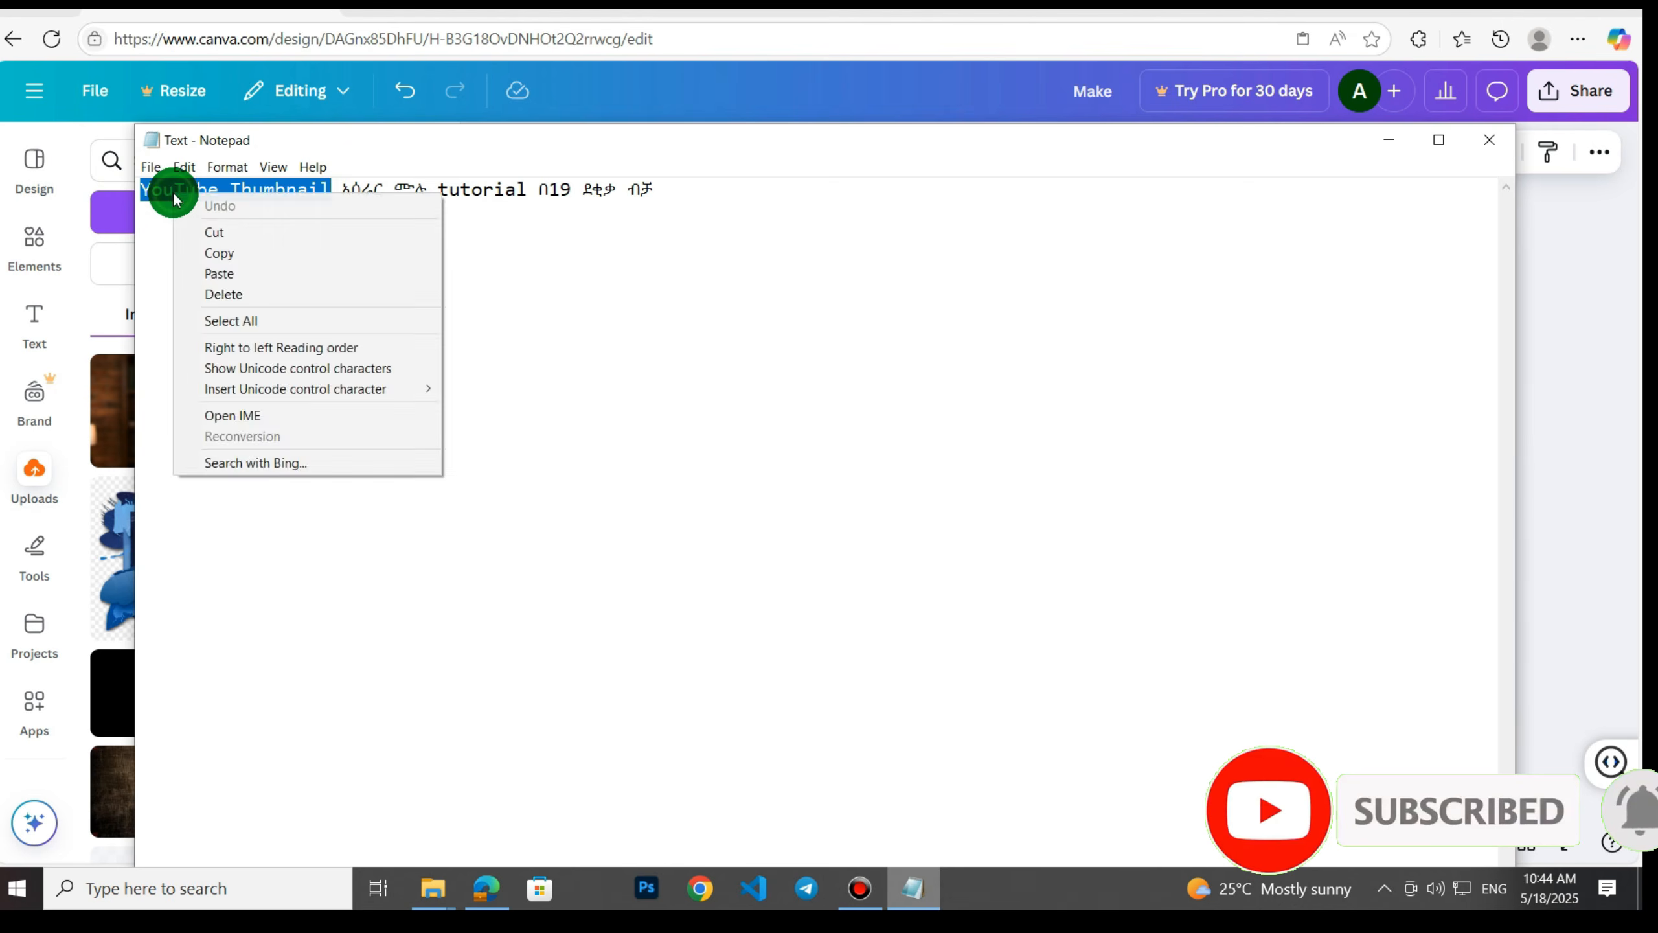
{"action": "left_click", "coordinate": [202, 252]}
{"action": "left_click", "coordinate": [489, 892]}
{"action": "double_click", "coordinate": [761, 290]}
{"action": "right_click", "coordinate": [767, 301]}
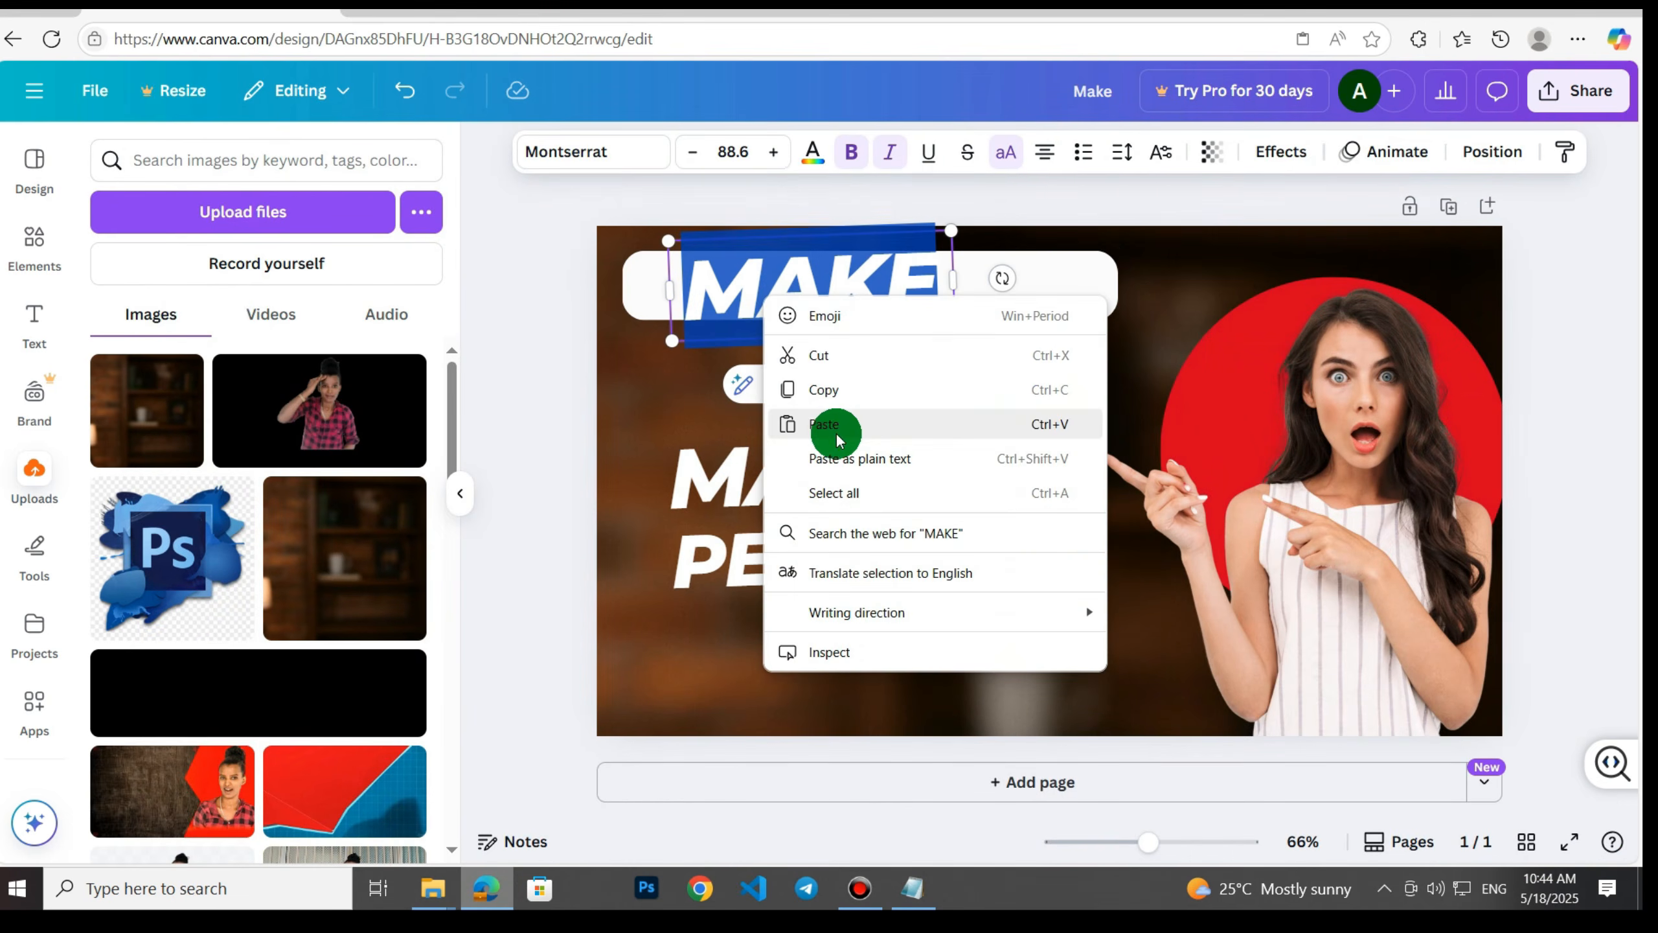
{"action": "left_click", "coordinate": [833, 424]}
Widen the YOUTUBE THUMBNAIL text box and reduce its font size to 45.6 so the title fits on the white bar in one line.
{"action": "left_click_drag", "start_coordinate": [1024, 426], "coordinate": [1427, 307]}
{"action": "left_click_drag", "start_coordinate": [1274, 389], "coordinate": [1345, 428]}
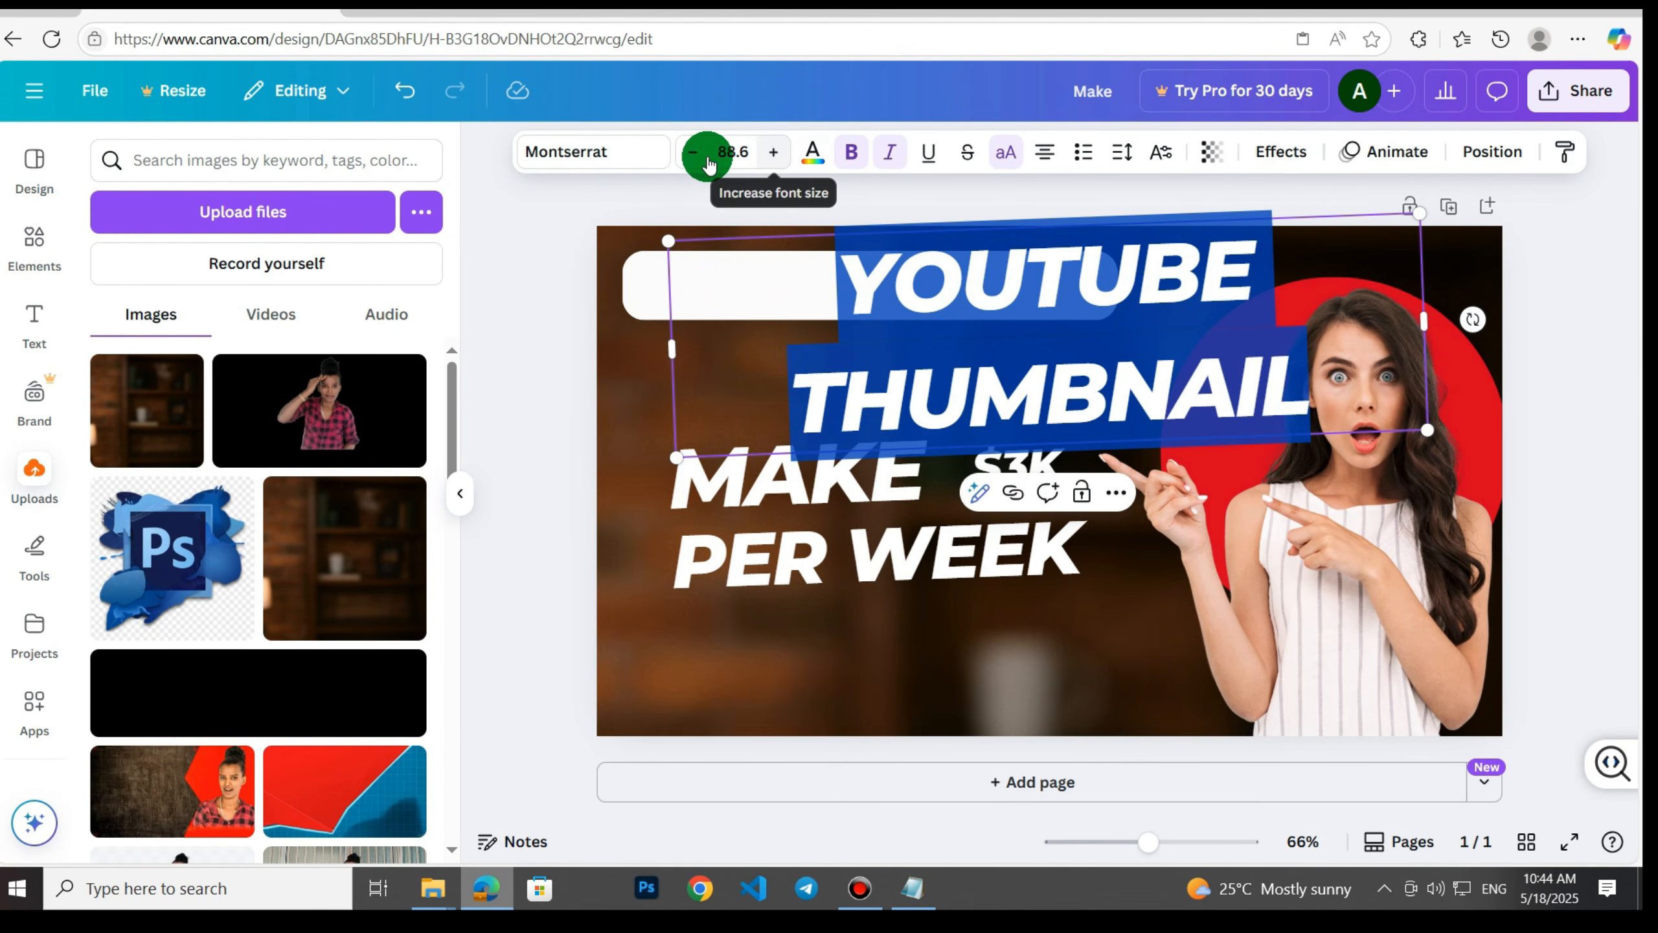
{"action": "left_click", "coordinate": [693, 154]}
{"action": "left_click", "coordinate": [693, 154]}
{"action": "left_click", "coordinate": [694, 154]}
{"action": "left_click", "coordinate": [693, 154]}
{"action": "left_click", "coordinate": [693, 154]}
{"action": "left_click", "coordinate": [693, 154]}
{"action": "left_click", "coordinate": [693, 154]}
{"action": "left_click", "coordinate": [693, 154]}
{"action": "left_click", "coordinate": [693, 154]}
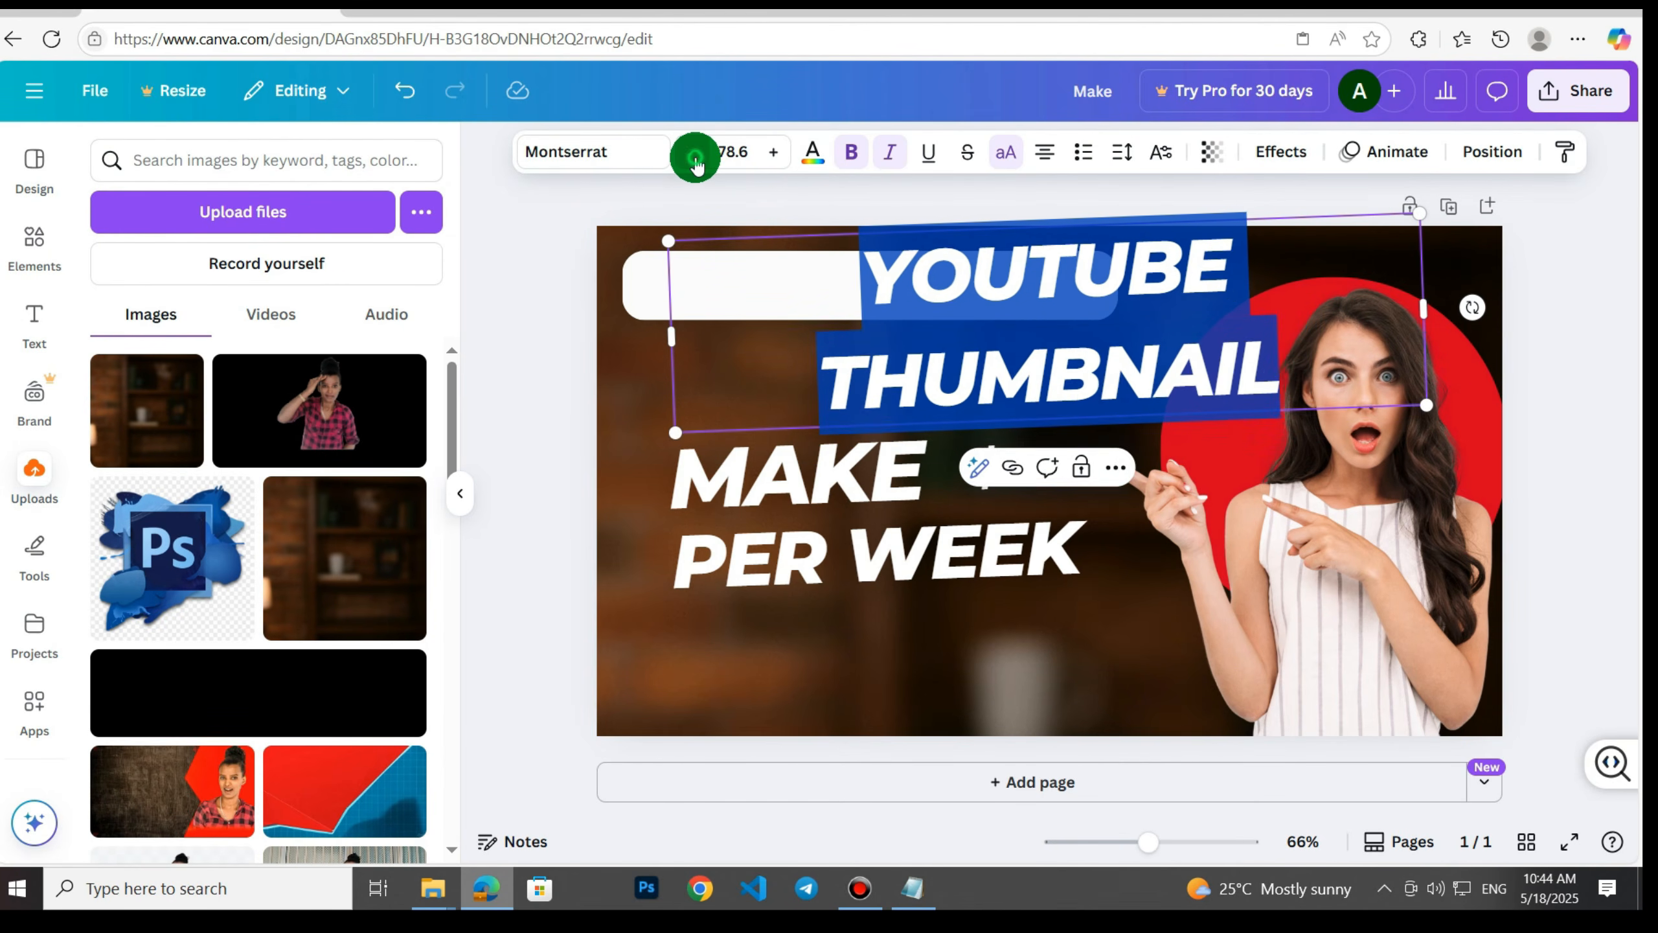
{"action": "left_click", "coordinate": [693, 154]}
{"action": "left_click", "coordinate": [693, 154]}
{"action": "left_click", "coordinate": [693, 155]}
{"action": "left_click", "coordinate": [693, 154]}
{"action": "left_click", "coordinate": [693, 154]}
{"action": "left_click", "coordinate": [693, 155]}
{"action": "left_click", "coordinate": [693, 154]}
{"action": "left_click", "coordinate": [693, 154]}
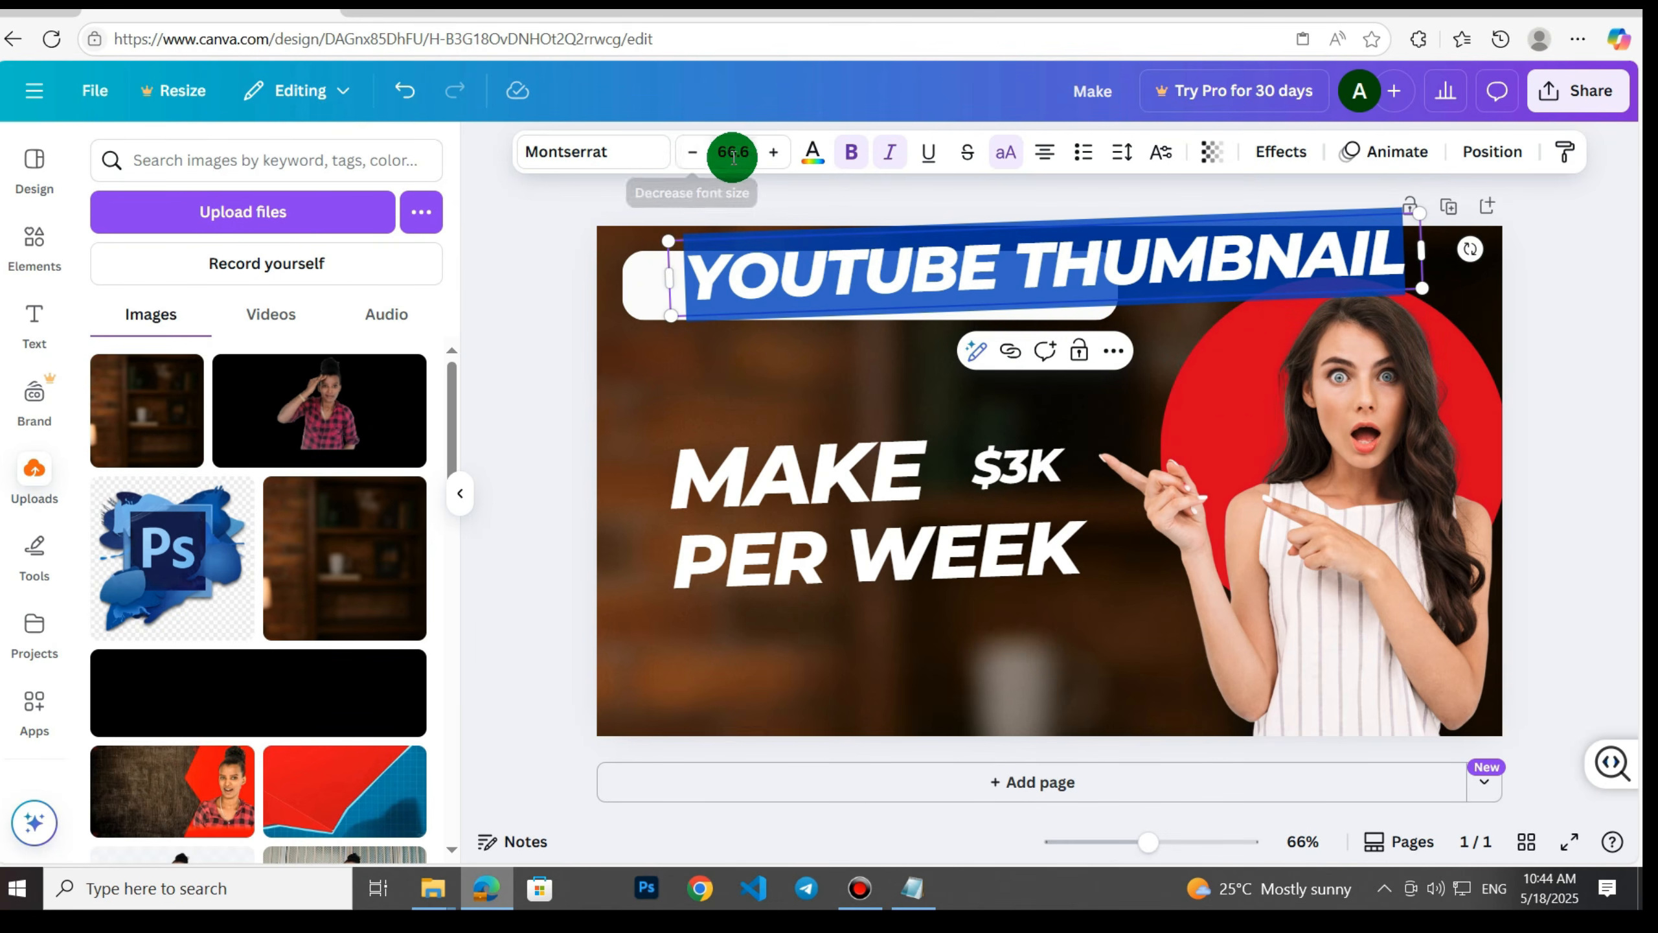
{"action": "left_click", "coordinate": [693, 154]}
{"action": "left_click", "coordinate": [693, 155]}
{"action": "left_click", "coordinate": [693, 154]}
{"action": "left_click", "coordinate": [693, 154]}
{"action": "left_click", "coordinate": [693, 154]}
{"action": "left_click", "coordinate": [693, 154]}
{"action": "left_click", "coordinate": [625, 262]}
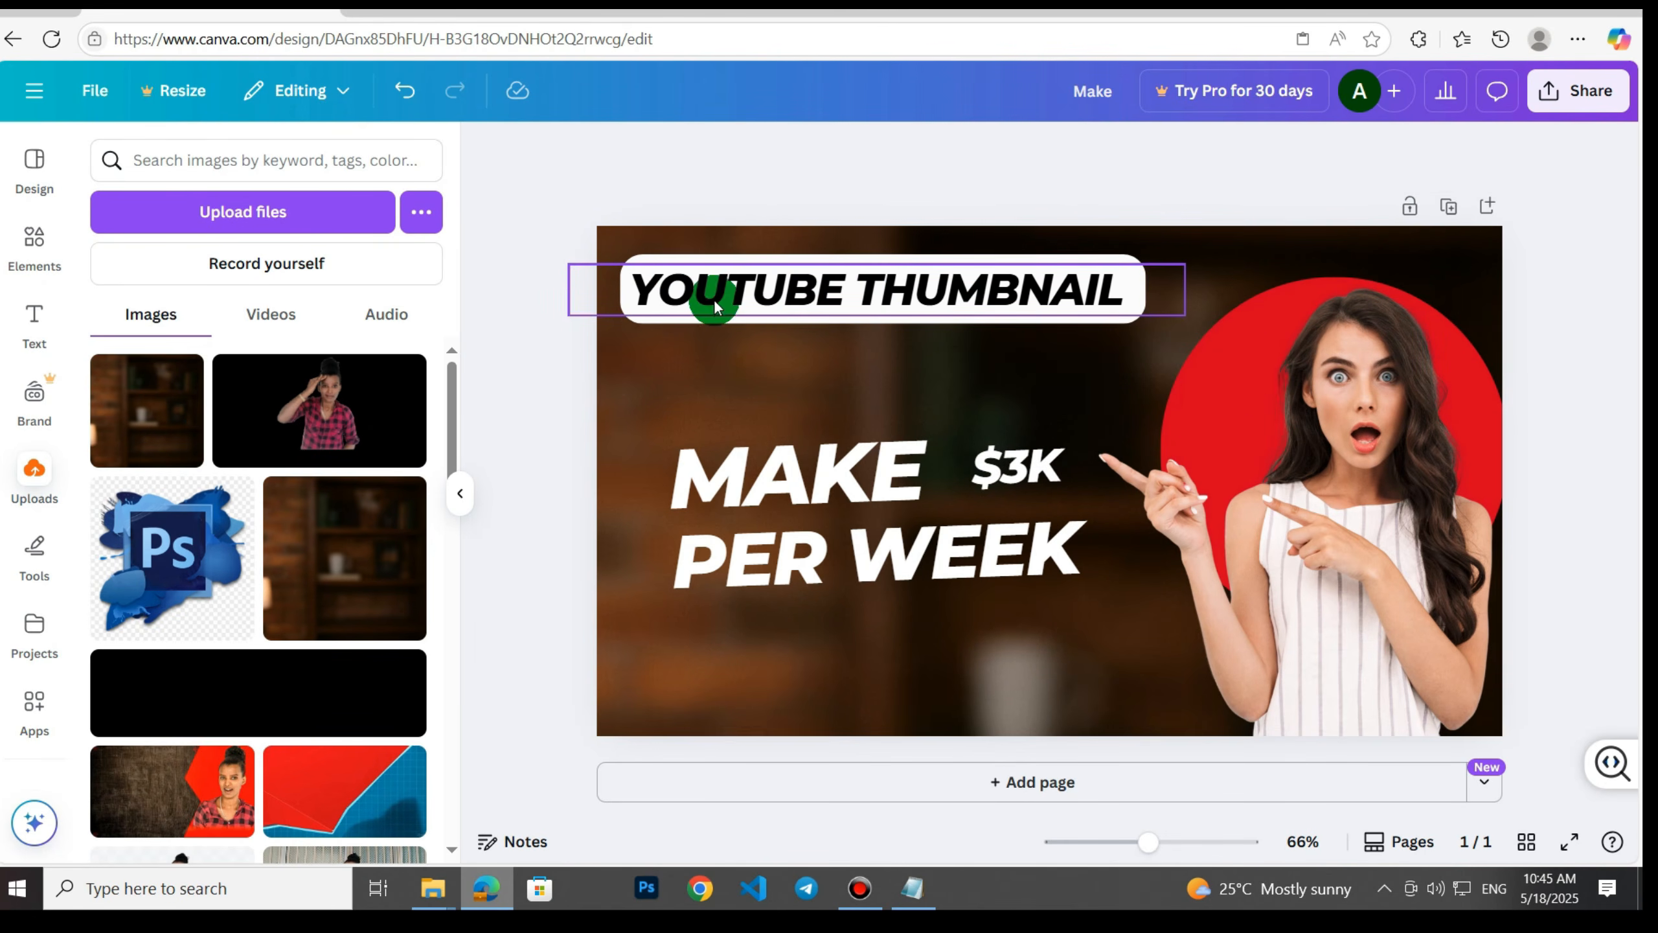
Move the YOUTUBE THUMBNAIL text below the white bar and change the bar's fill to custom red #FB0202.
{"action": "left_click_drag", "start_coordinate": [756, 359], "coordinate": [747, 390]}
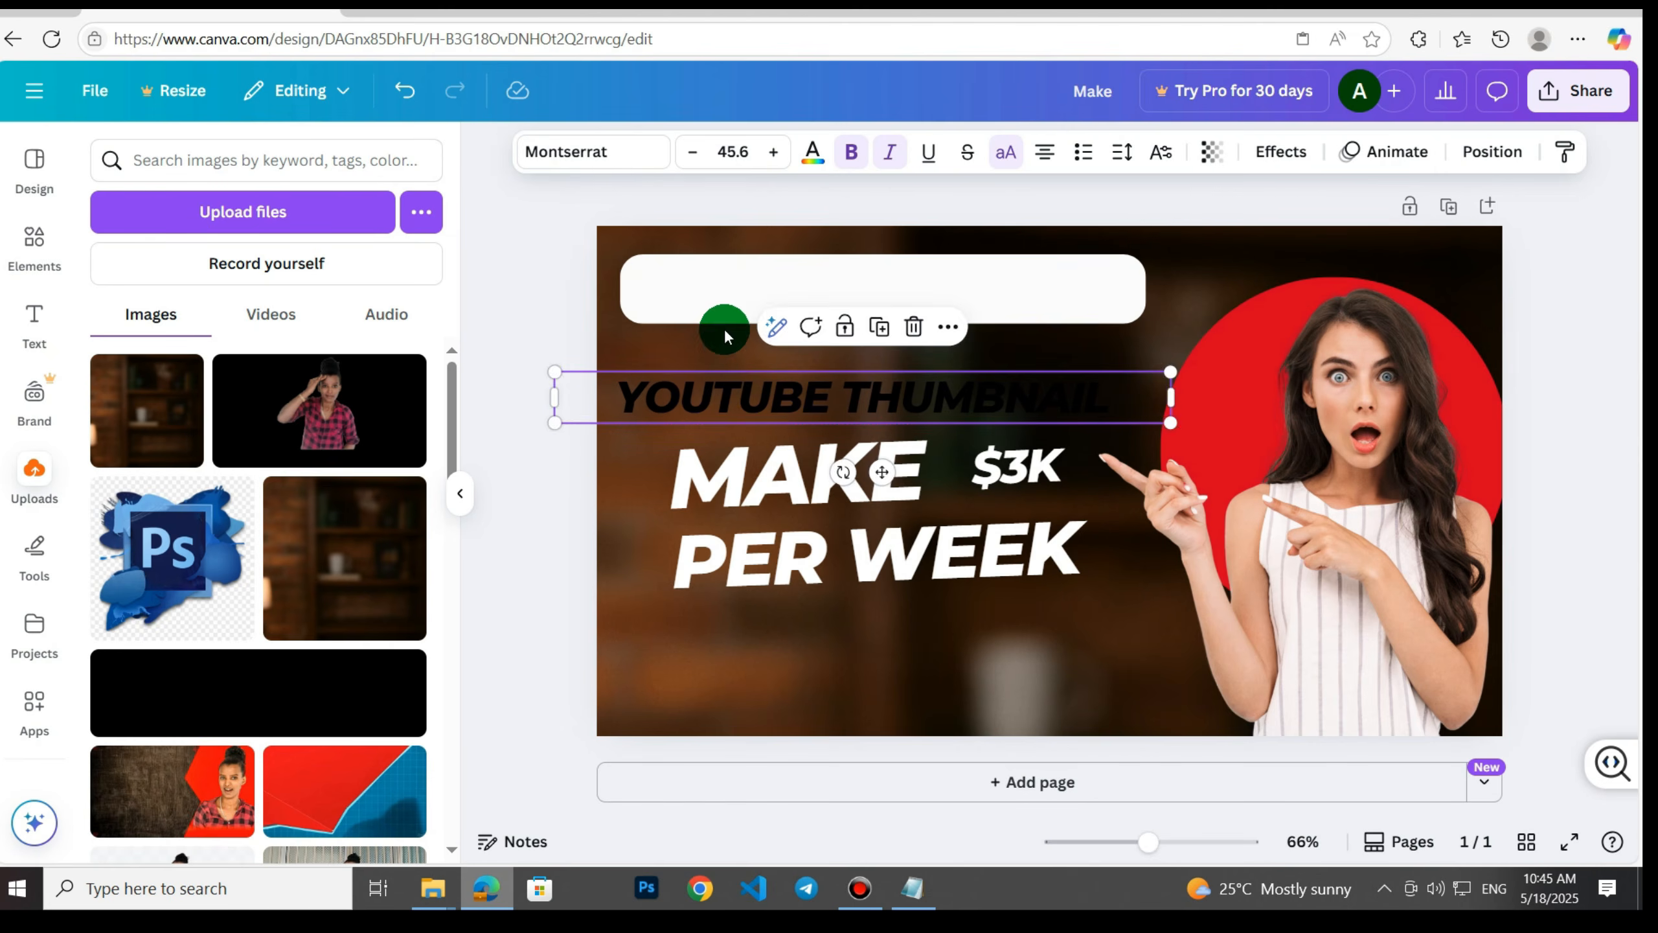
{"action": "left_click", "coordinate": [669, 294]}
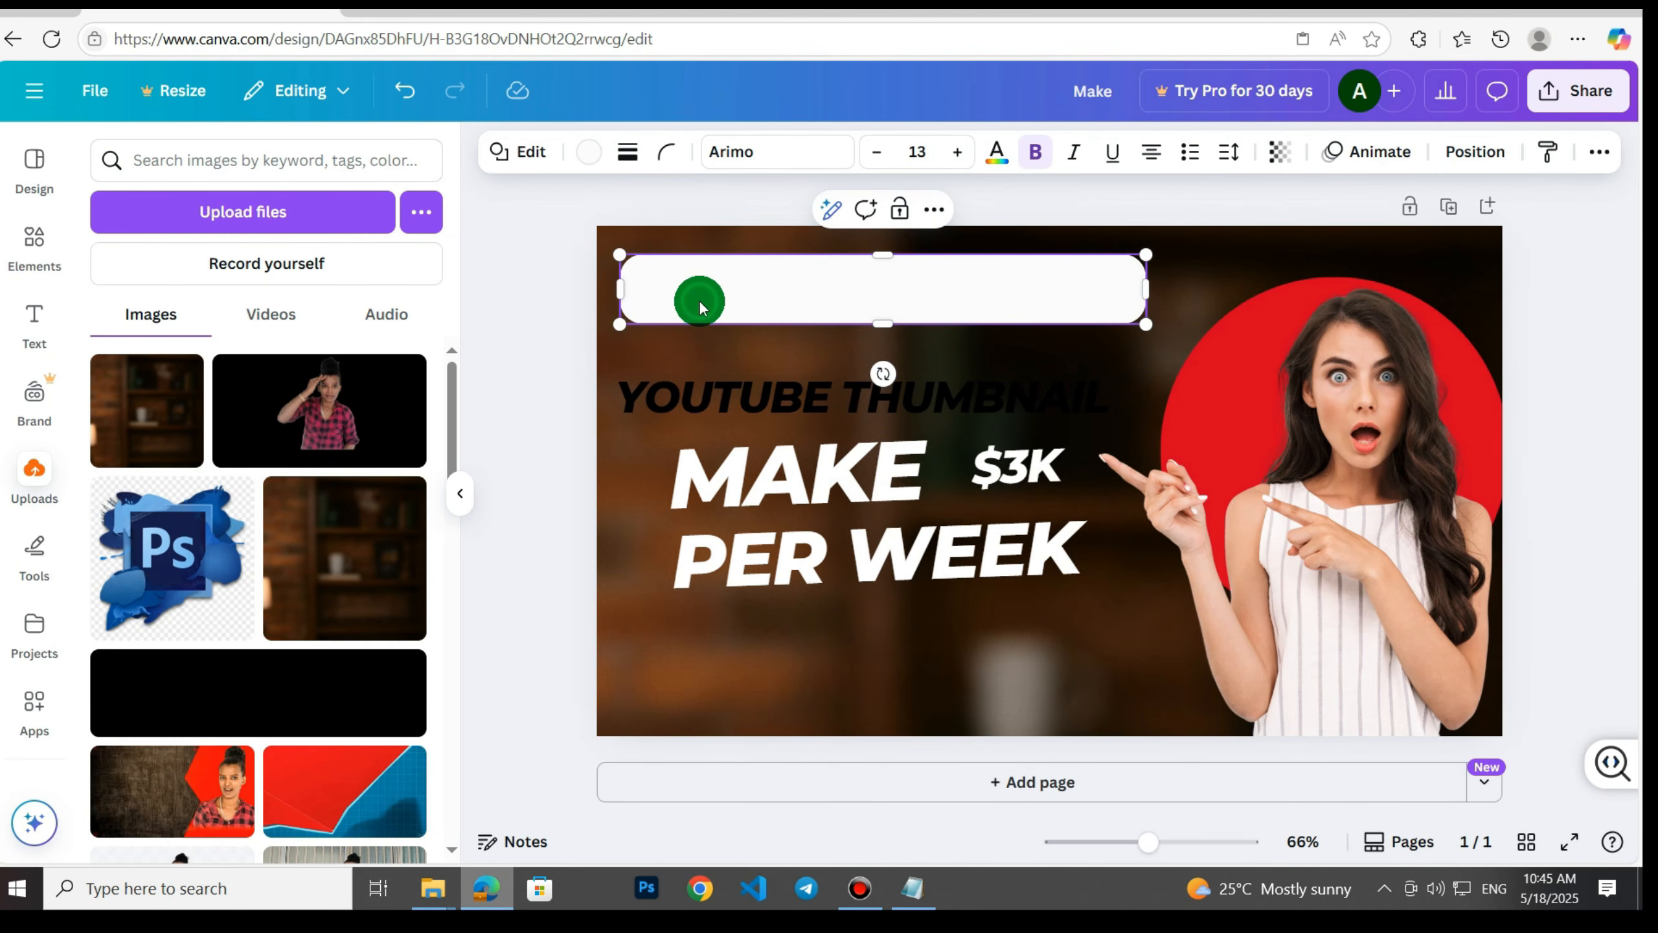
{"action": "left_click", "coordinate": [588, 155]}
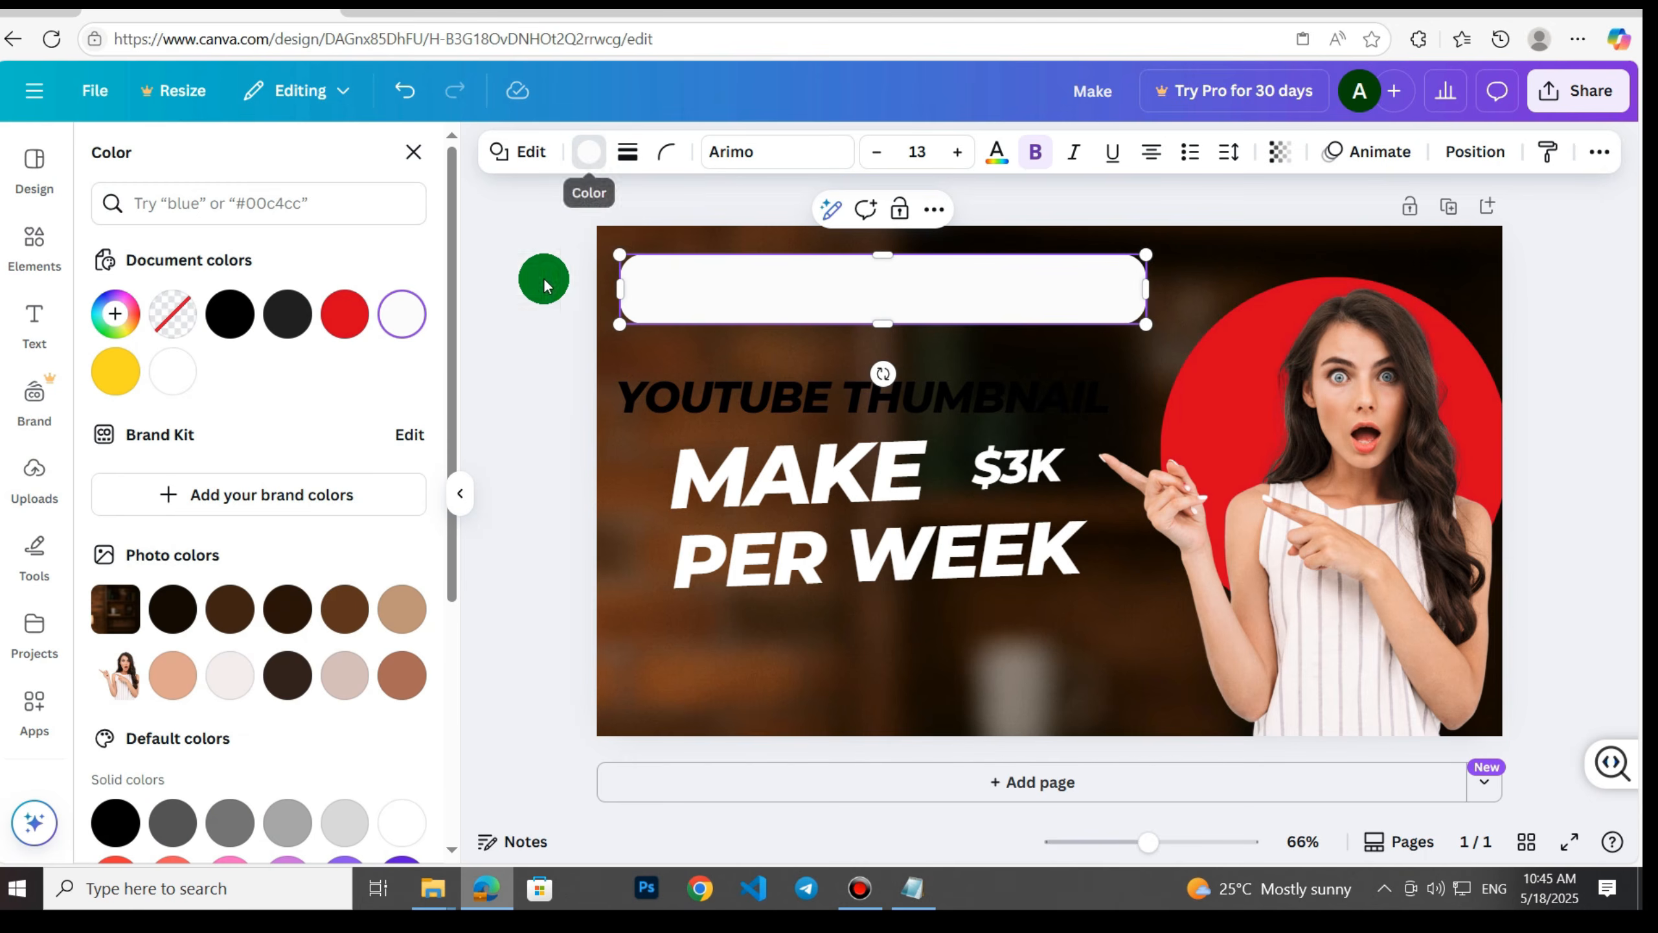
{"action": "left_click", "coordinate": [116, 314]}
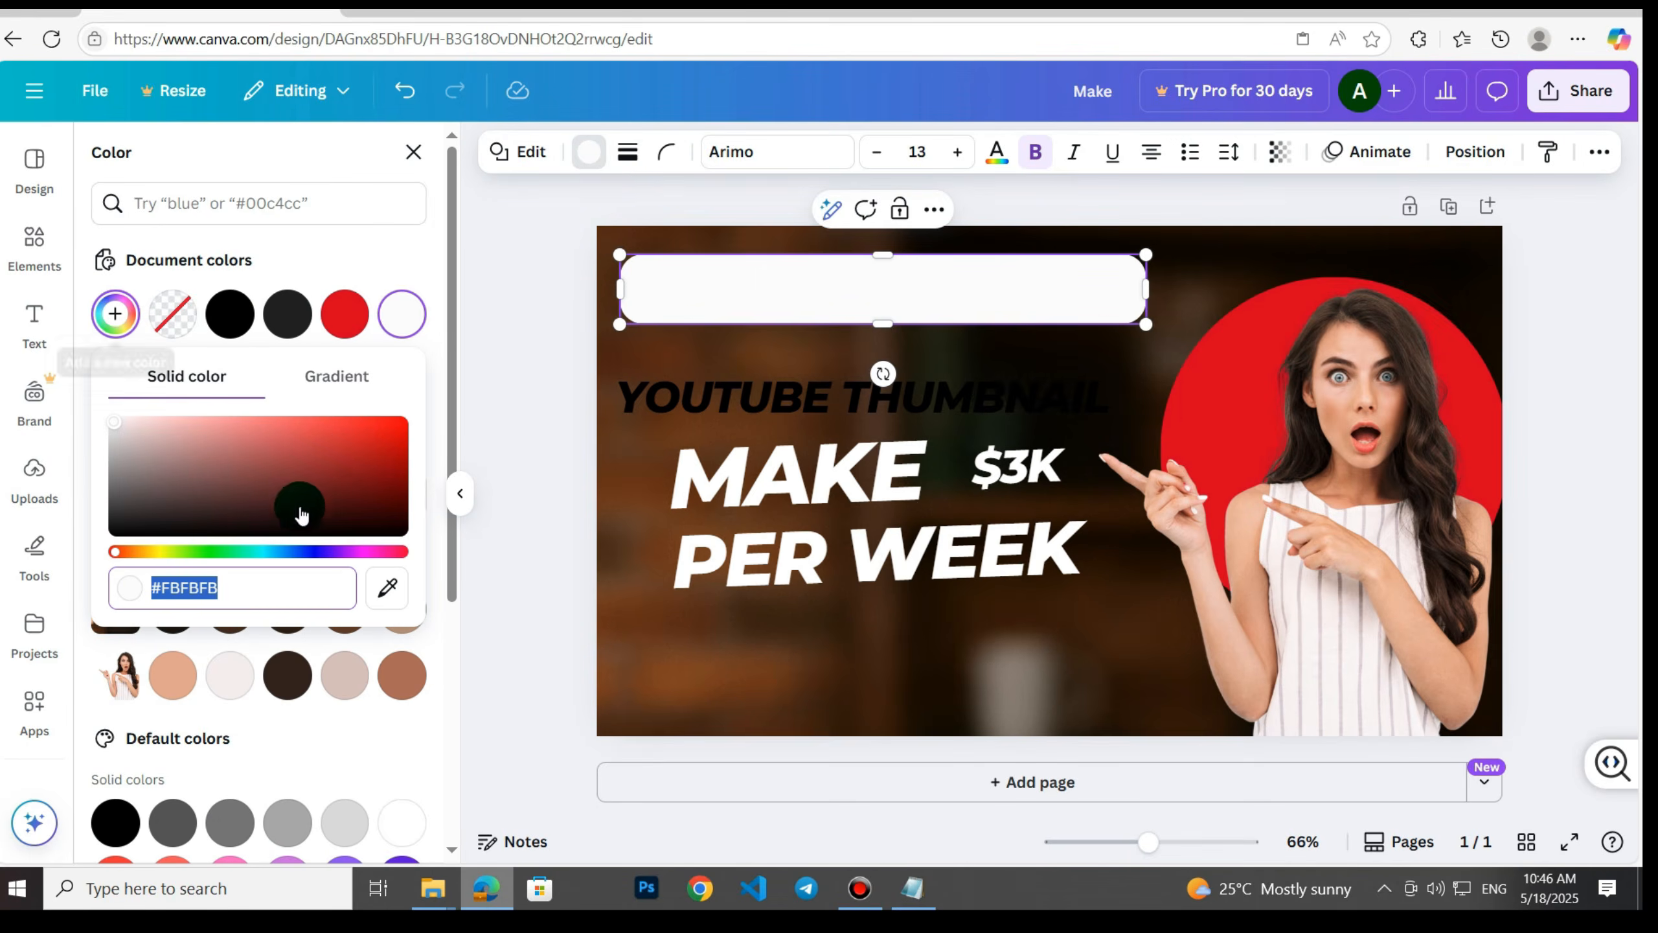
{"action": "left_click_drag", "start_coordinate": [296, 516], "coordinate": [377, 441]}
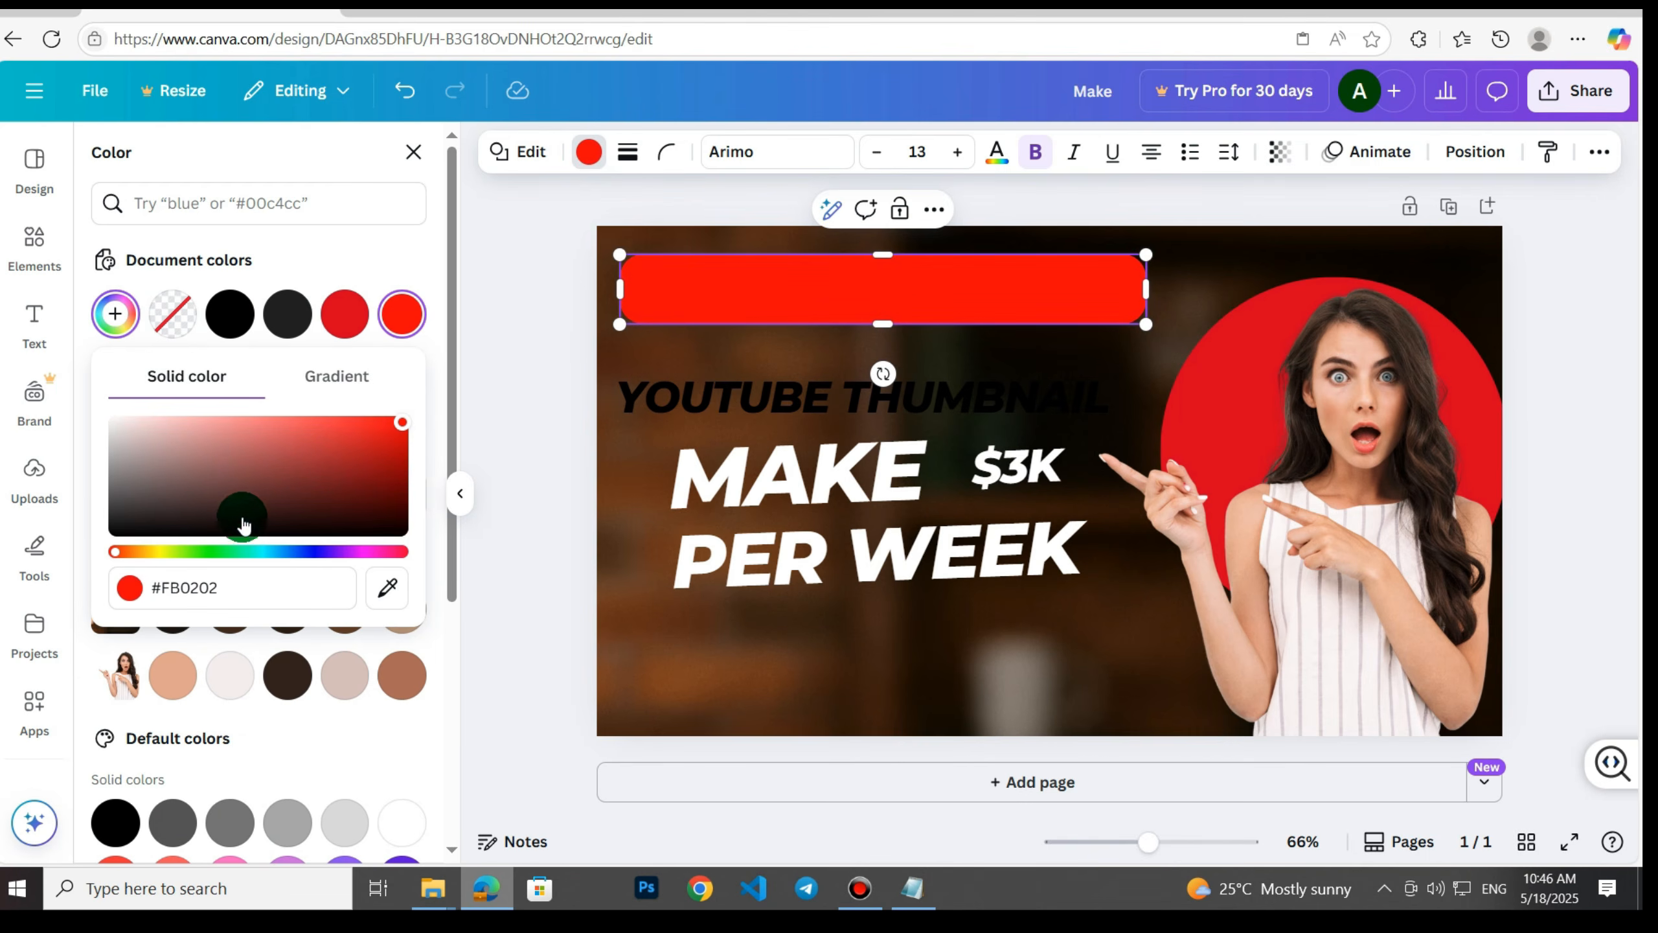
{"action": "left_click_drag", "start_coordinate": [120, 554], "coordinate": [401, 559]}
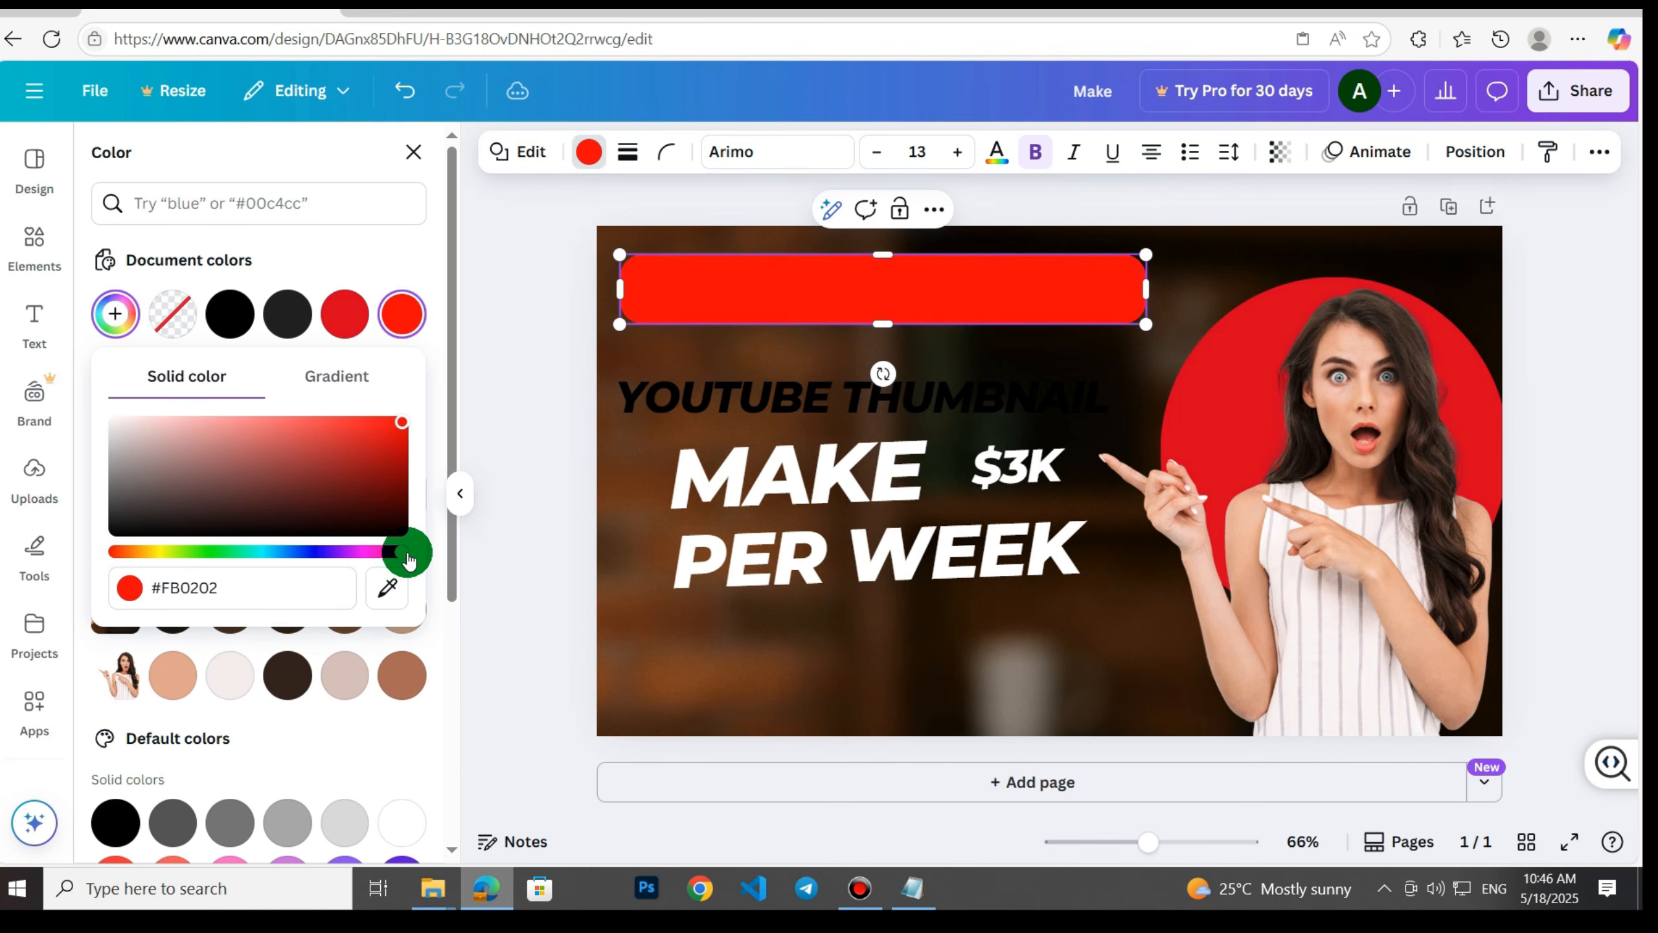
{"action": "left_click", "coordinate": [490, 428]}
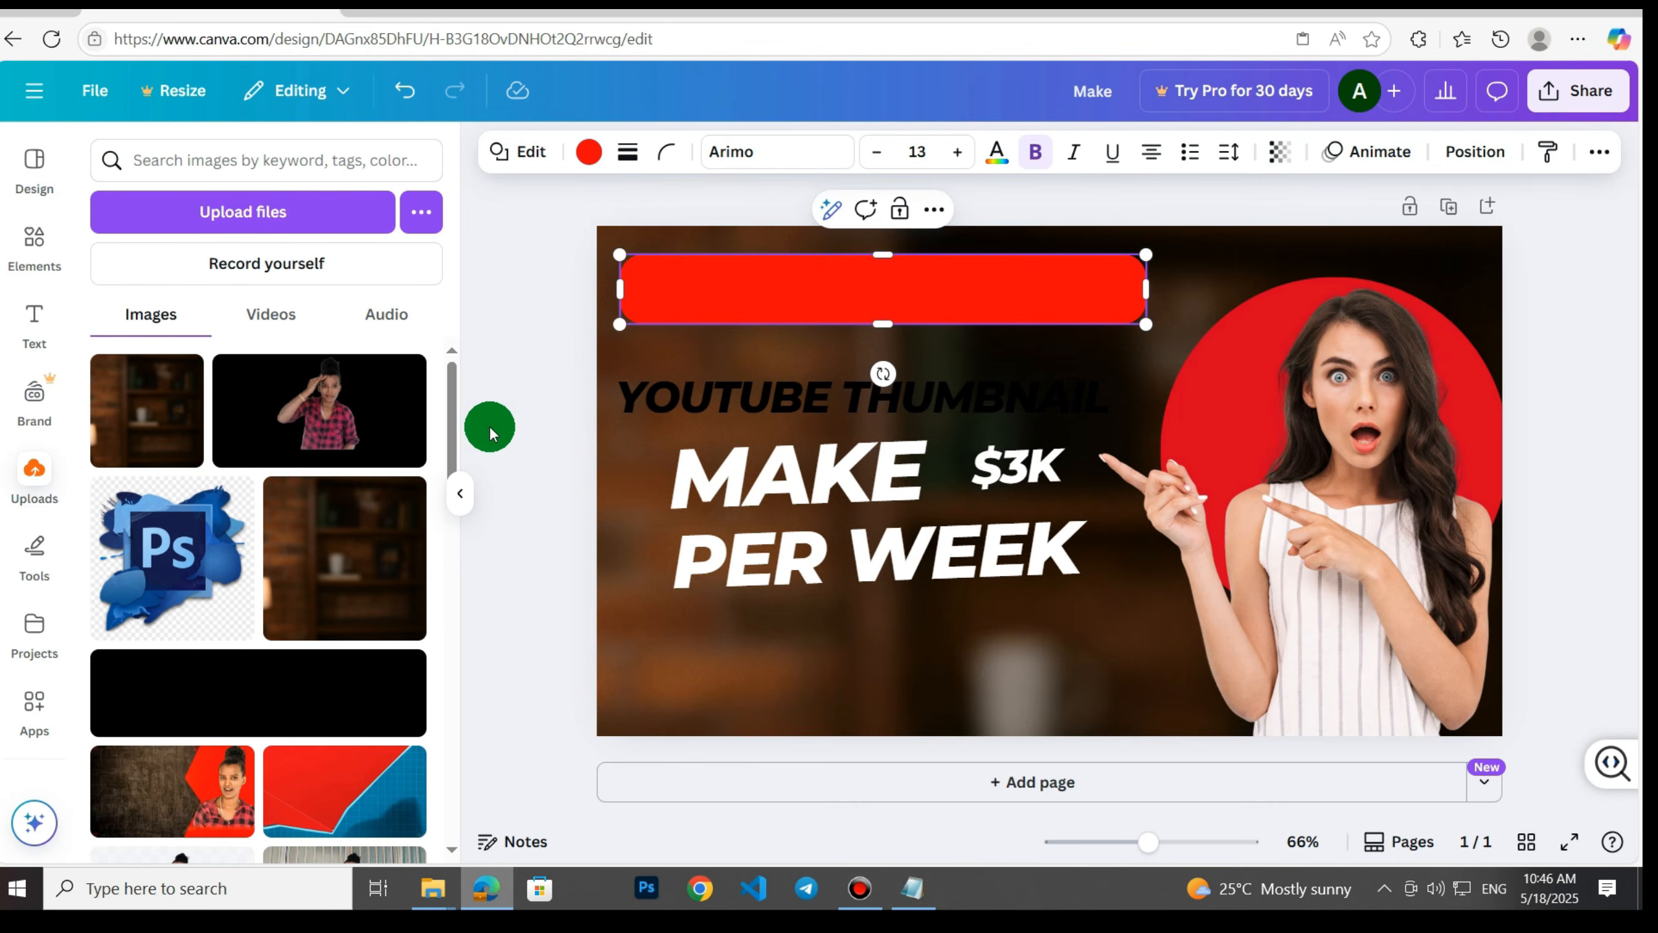
Move the YOUTUBE THUMBNAIL text back onto the red bar and recolor it to near-white #F8FFFF.
{"action": "left_click_drag", "start_coordinate": [757, 395], "coordinate": [768, 299]}
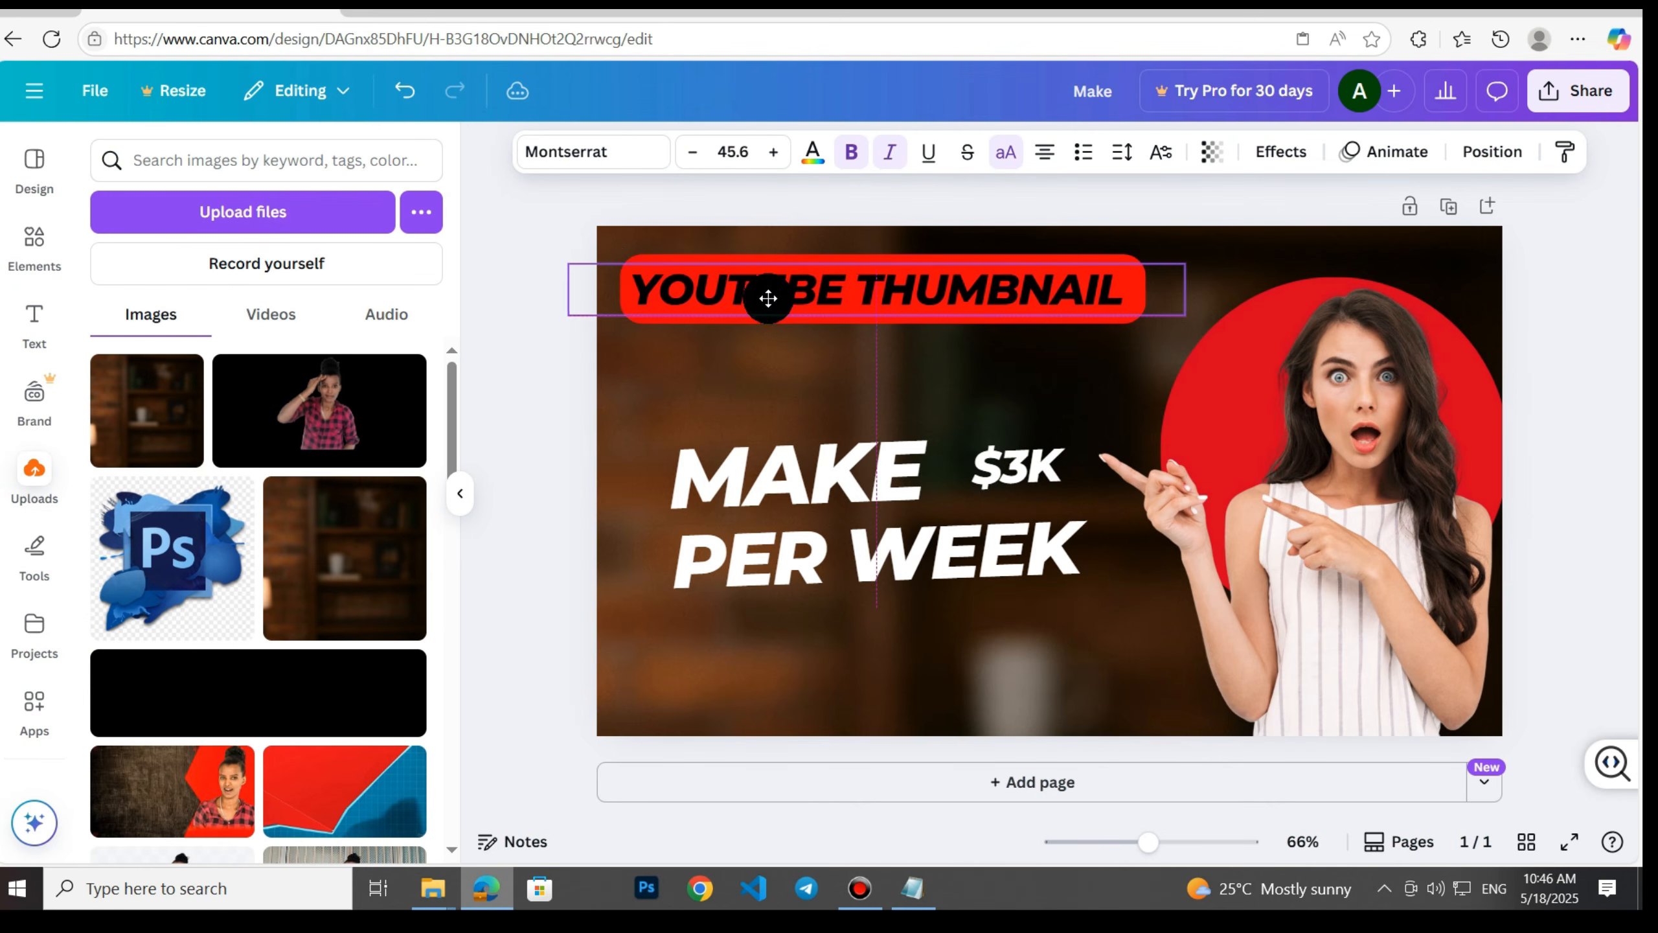
{"action": "double_click", "coordinate": [769, 298]}
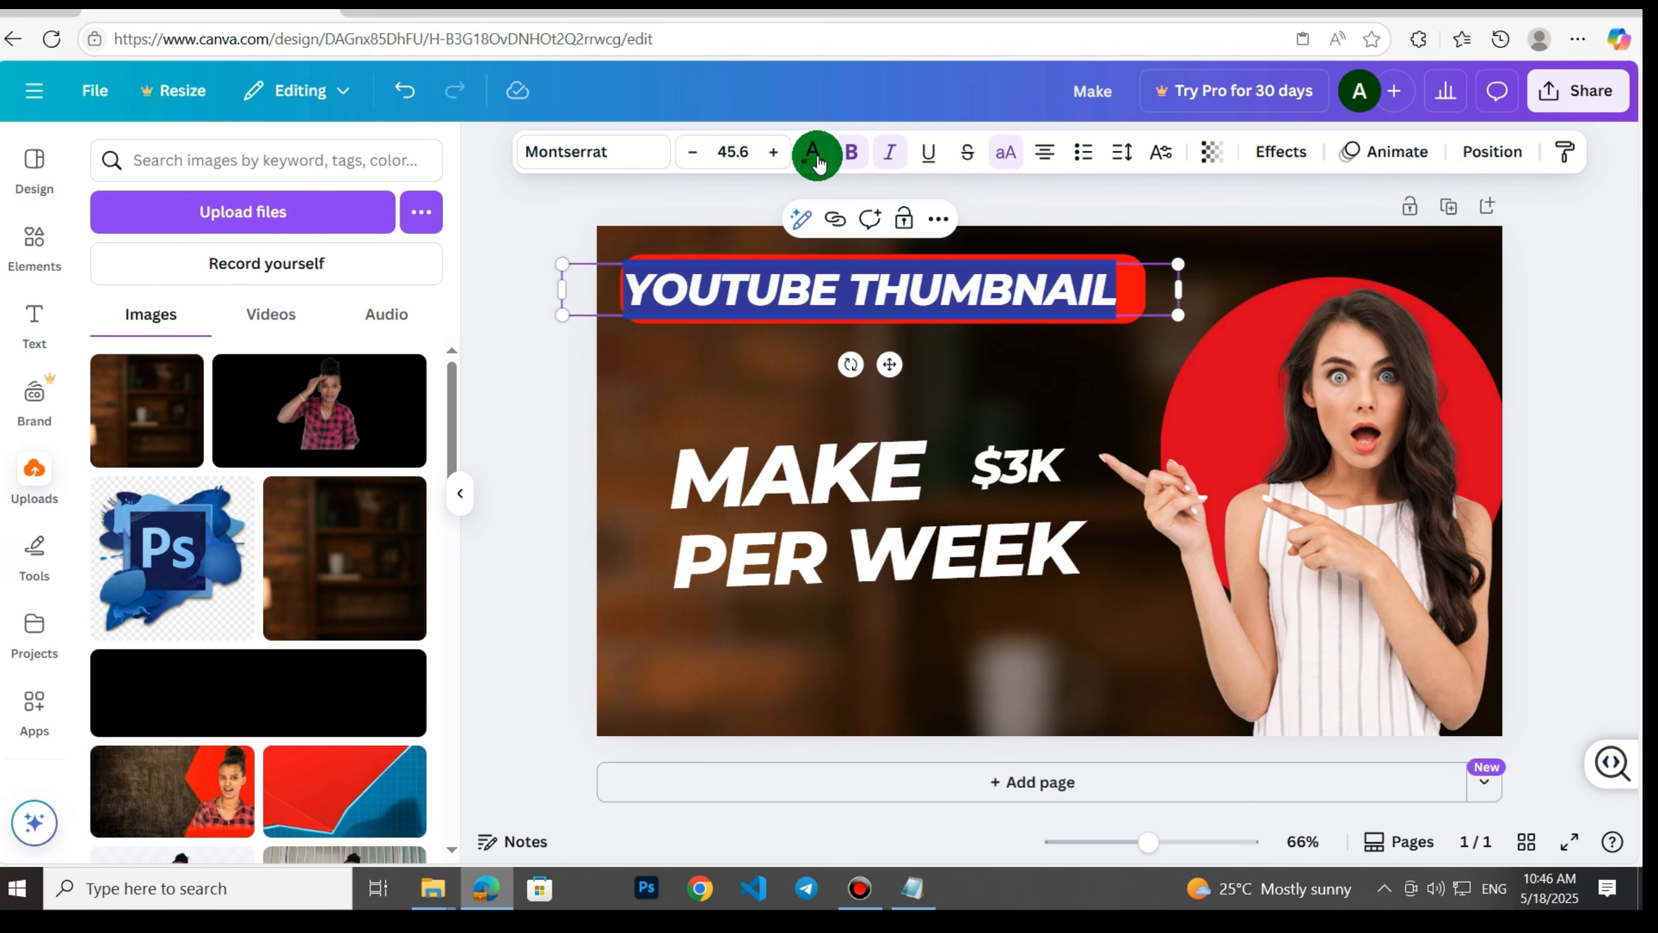
{"action": "left_click", "coordinate": [817, 160]}
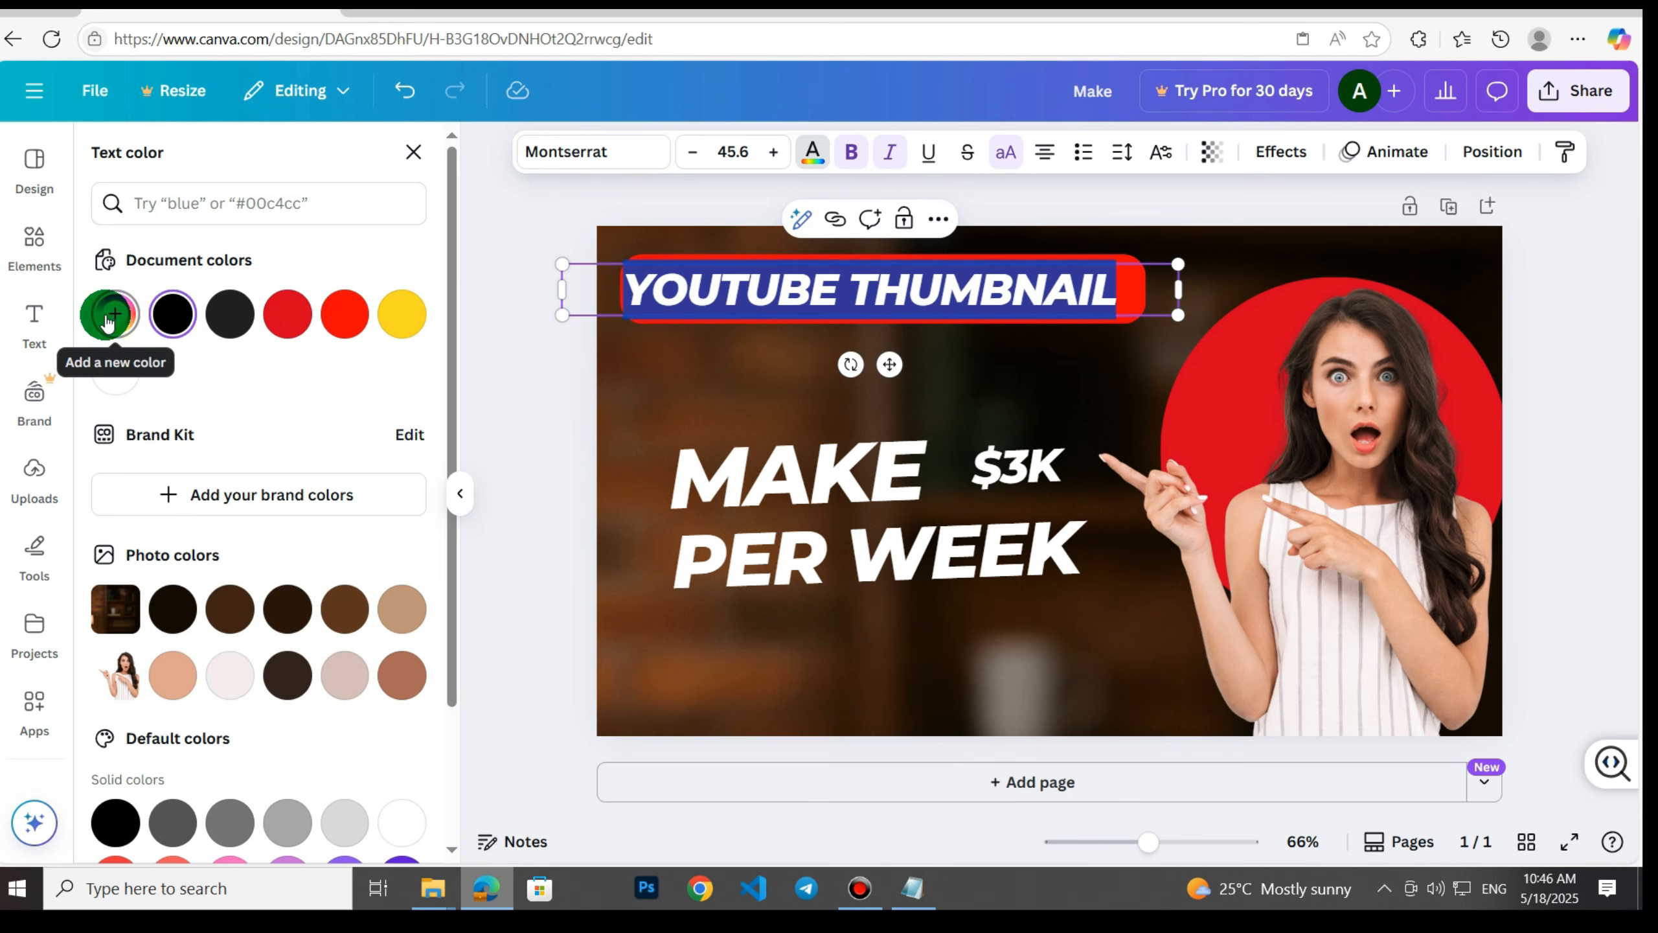
{"action": "left_click", "coordinate": [114, 313]}
{"action": "left_click_drag", "start_coordinate": [123, 507], "coordinate": [246, 497]}
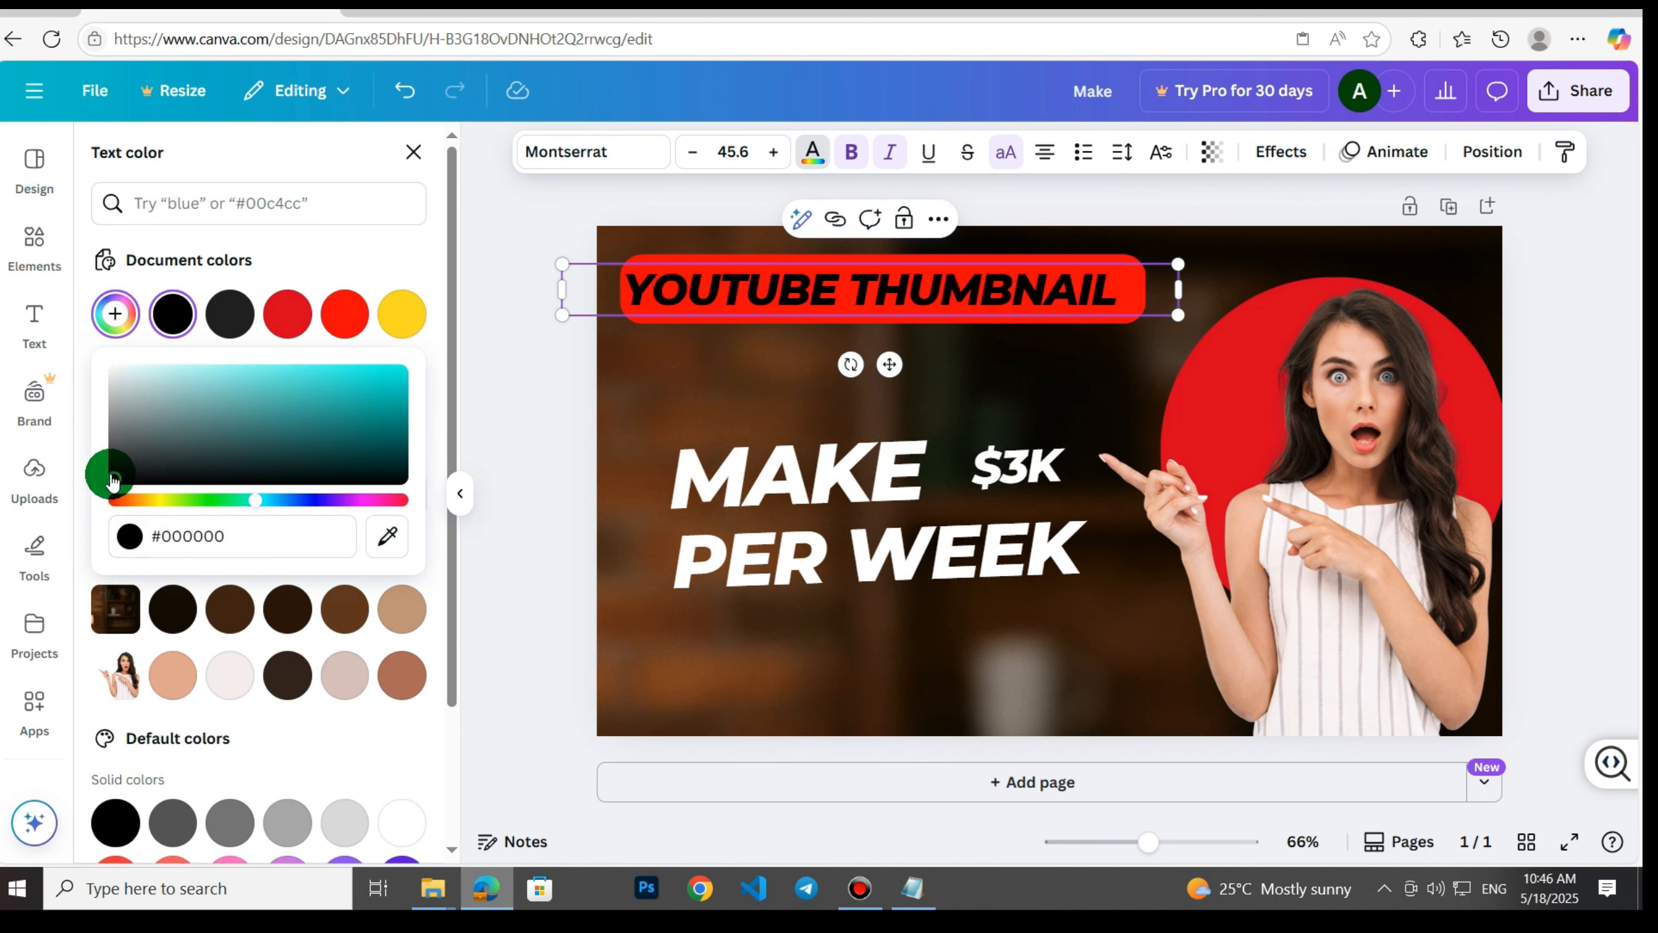
{"action": "left_click_drag", "start_coordinate": [112, 480], "coordinate": [116, 371]}
{"action": "left_click", "coordinate": [526, 475]}
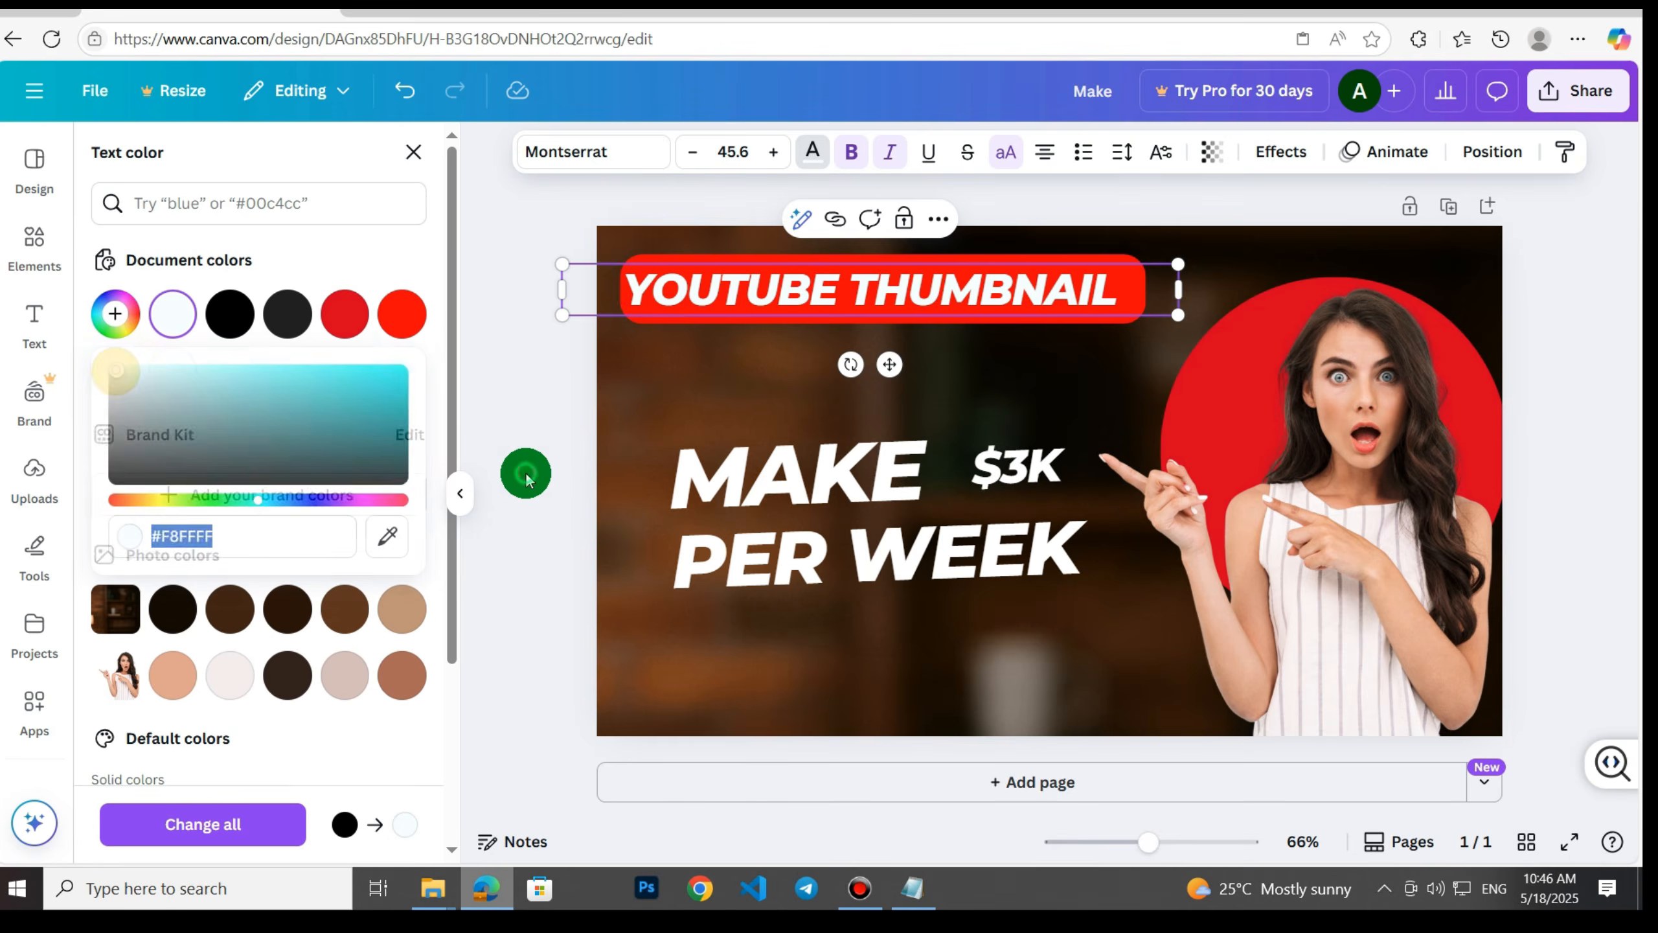
{"action": "left_click", "coordinate": [1611, 334]}
Delete the MAKE, $3K and PER WEEK texts from the middle of the thumbnail.
{"action": "left_click", "coordinate": [912, 477]}
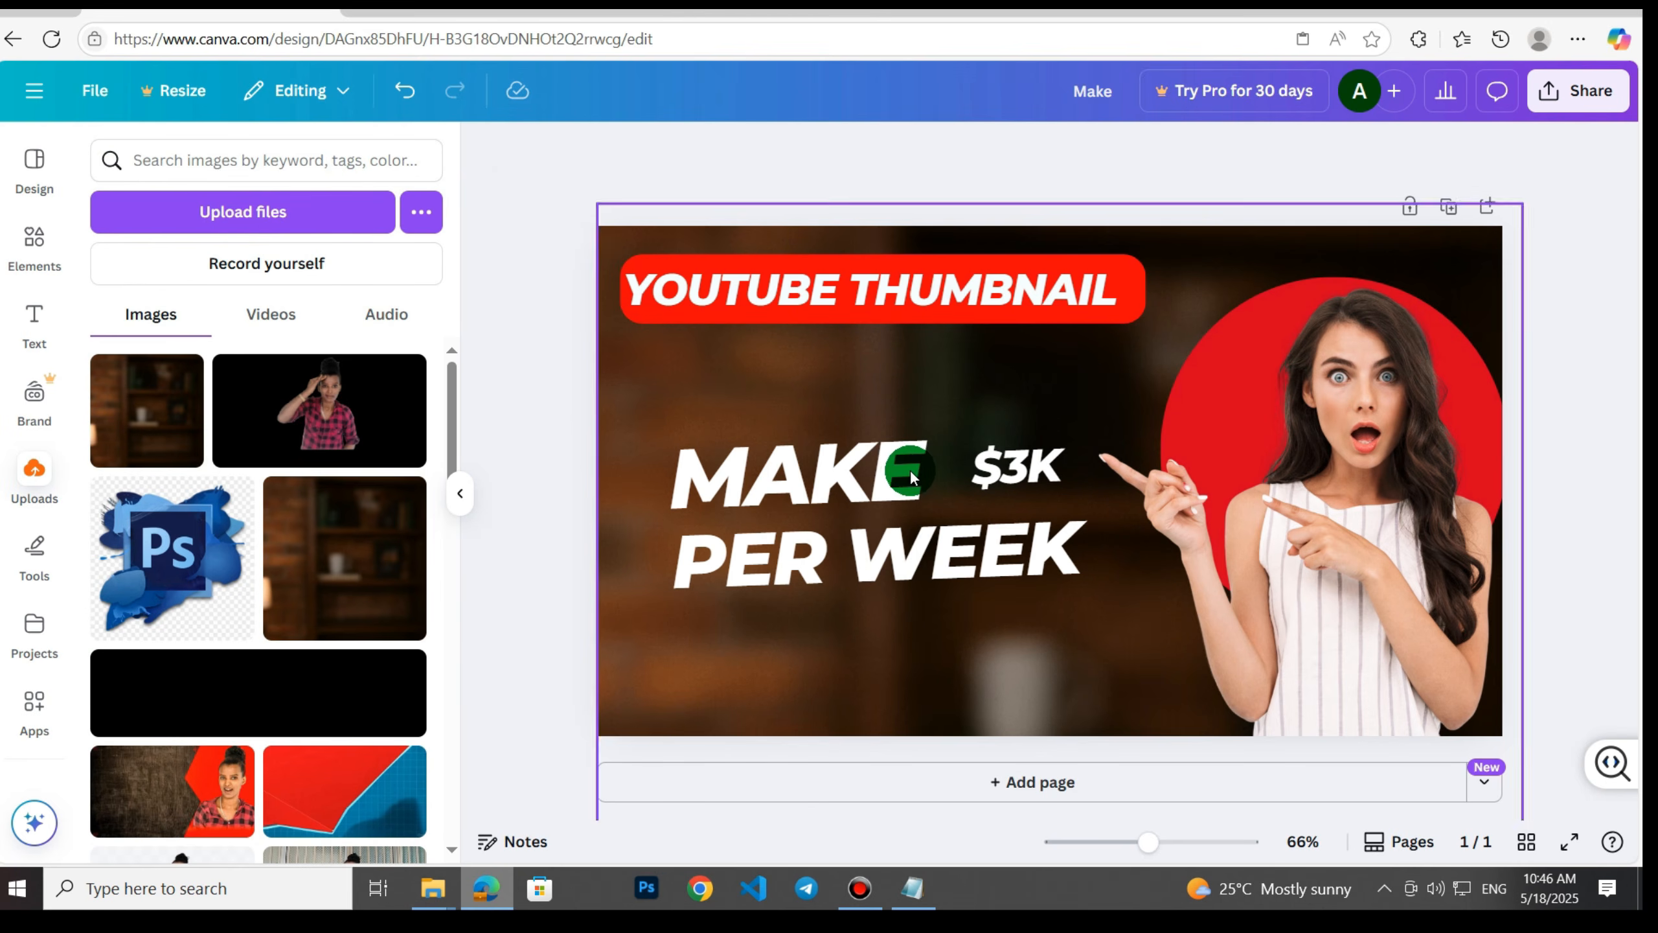
{"action": "left_click", "coordinate": [844, 500]}
{"action": "left_click_drag", "start_coordinate": [821, 486], "coordinate": [821, 450]}
{"action": "left_click", "coordinate": [1047, 416]}
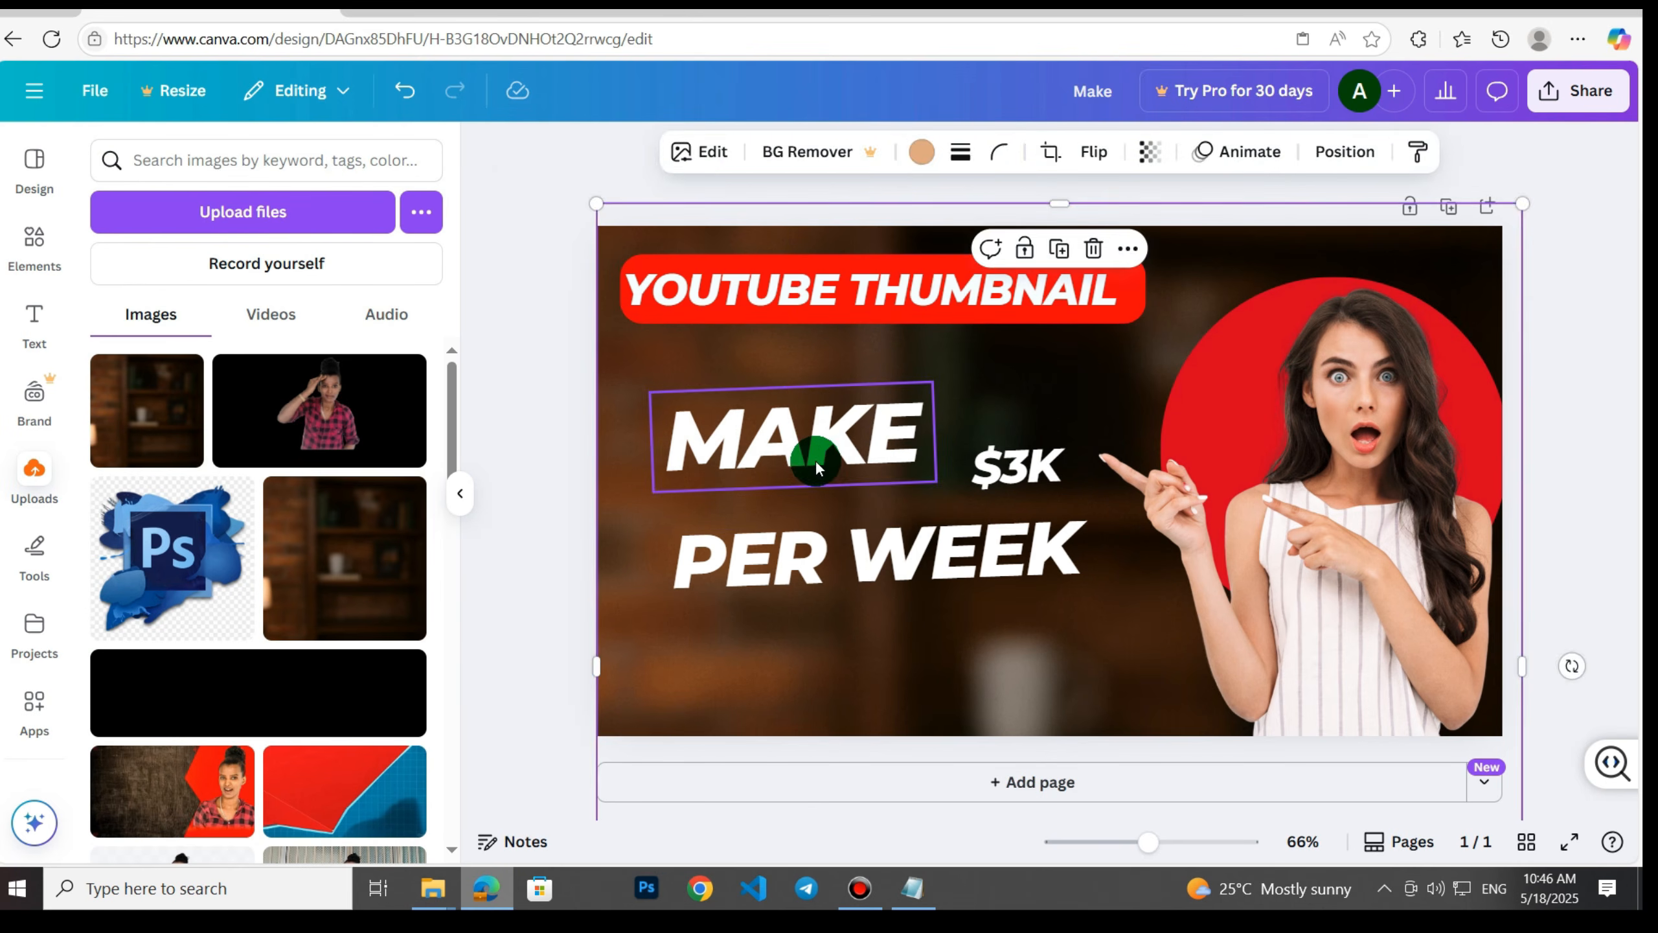
{"action": "left_click", "coordinate": [819, 460]}
{"action": "left_click", "coordinate": [838, 340]}
{"action": "left_click", "coordinate": [989, 473]}
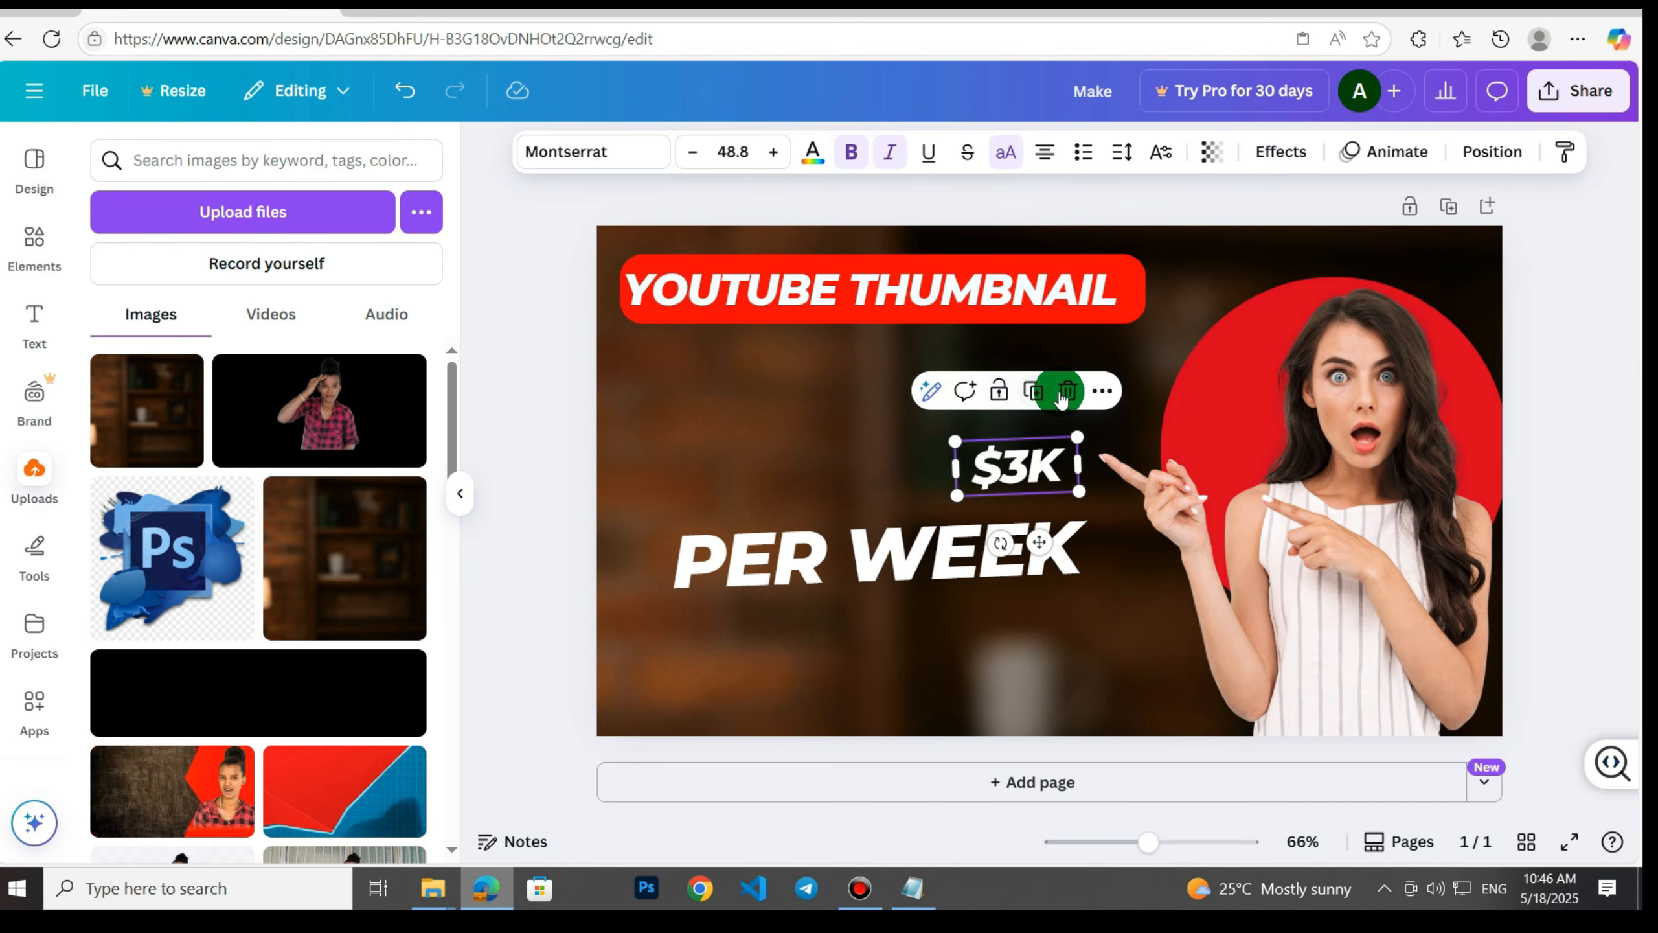
{"action": "key", "text": "Delete"}
{"action": "left_click", "coordinate": [877, 533]}
{"action": "left_click", "coordinate": [924, 461]}
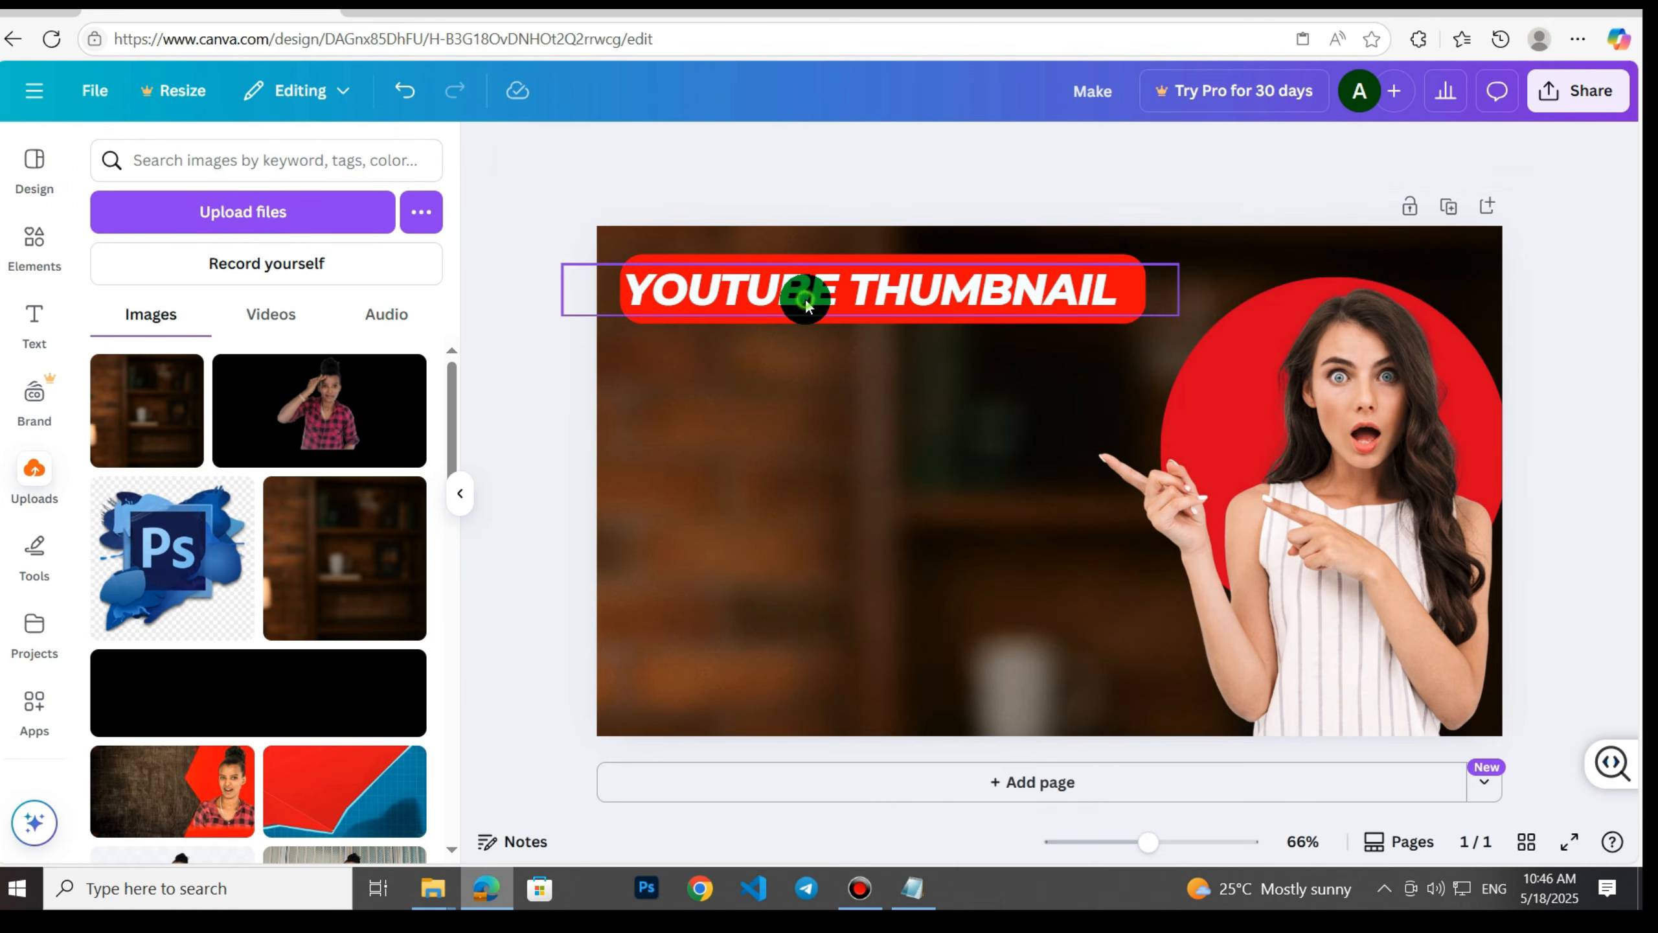
Copy and paste the YOUTUBE THUMBNAIL title and place the copy just below the red bar.
{"action": "right_click", "coordinate": [804, 297]}
{"action": "left_click", "coordinate": [885, 254]}
{"action": "right_click", "coordinate": [740, 428]}
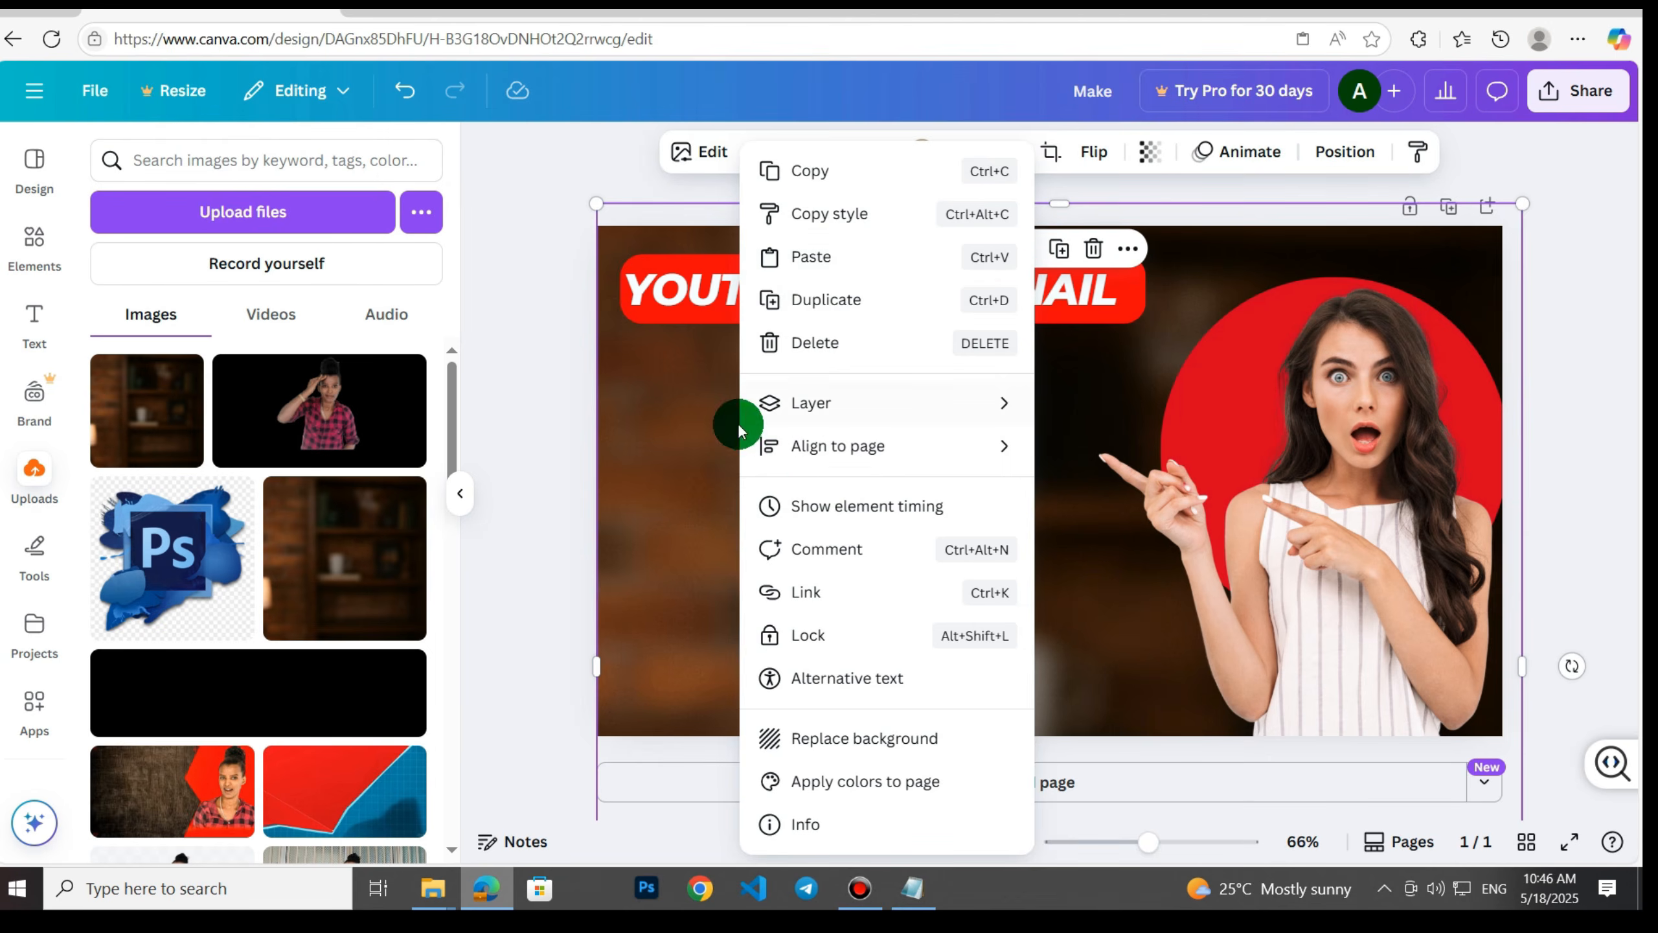
{"action": "left_click", "coordinate": [812, 260]}
{"action": "left_click_drag", "start_coordinate": [789, 289], "coordinate": [771, 385]}
Copy "አሰራር ሙሉ" from the Notepad text file and paste it over the duplicated title text in Canva.
{"action": "double_click", "coordinate": [777, 385]}
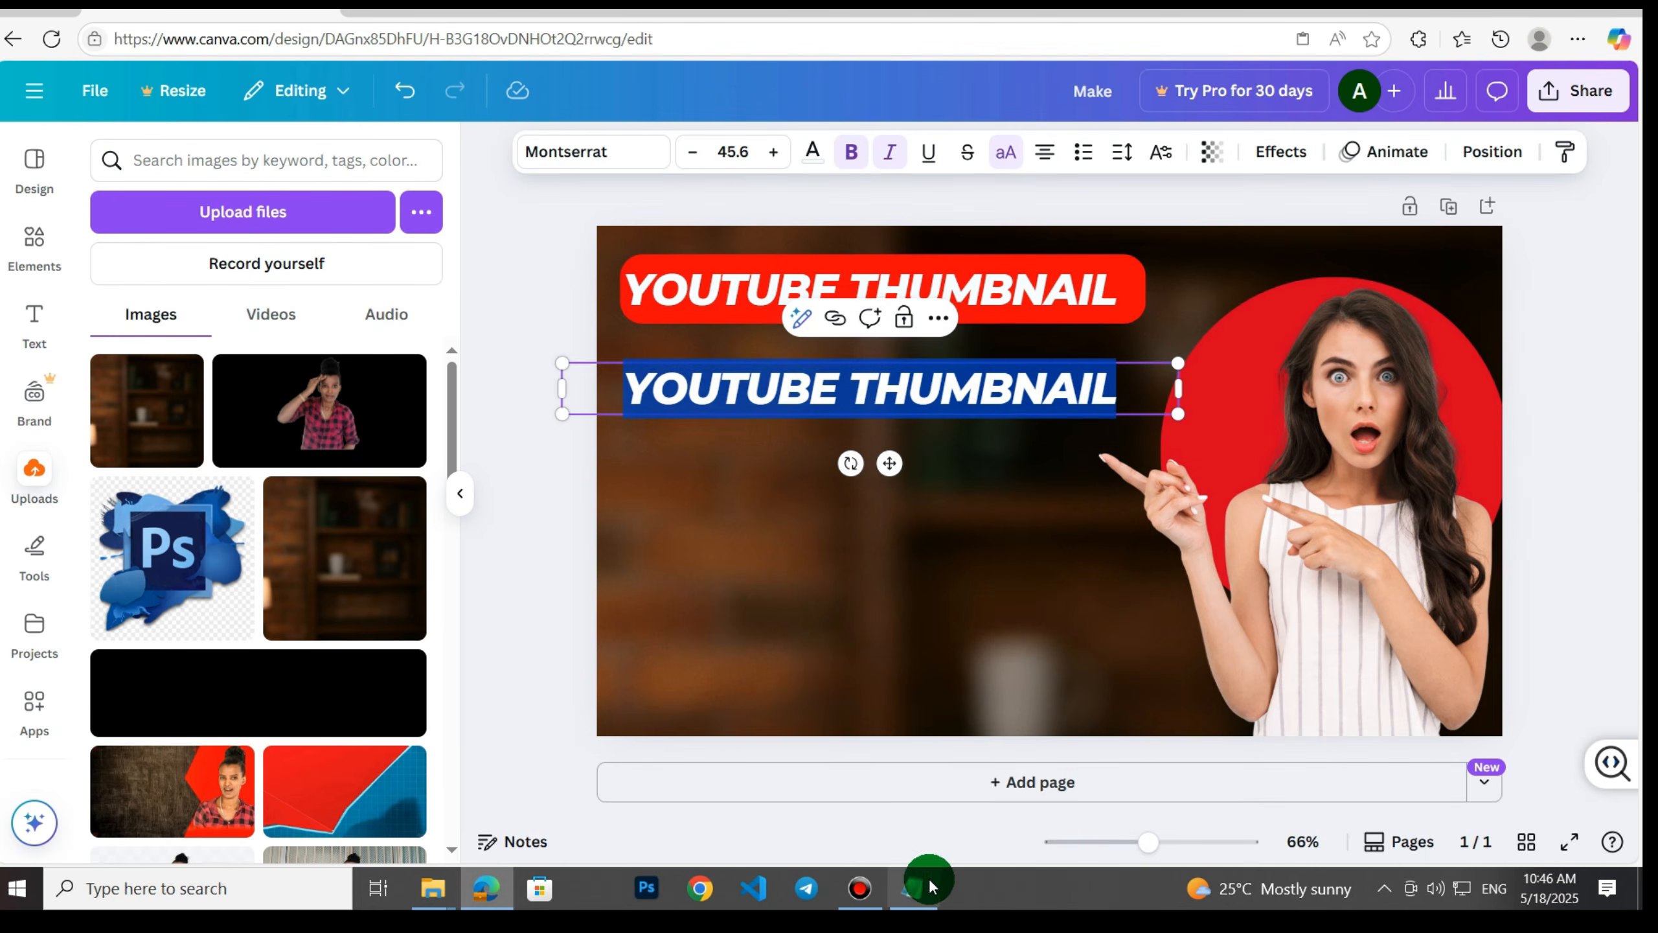
{"action": "left_click", "coordinate": [914, 887]}
{"action": "left_click", "coordinate": [287, 339]}
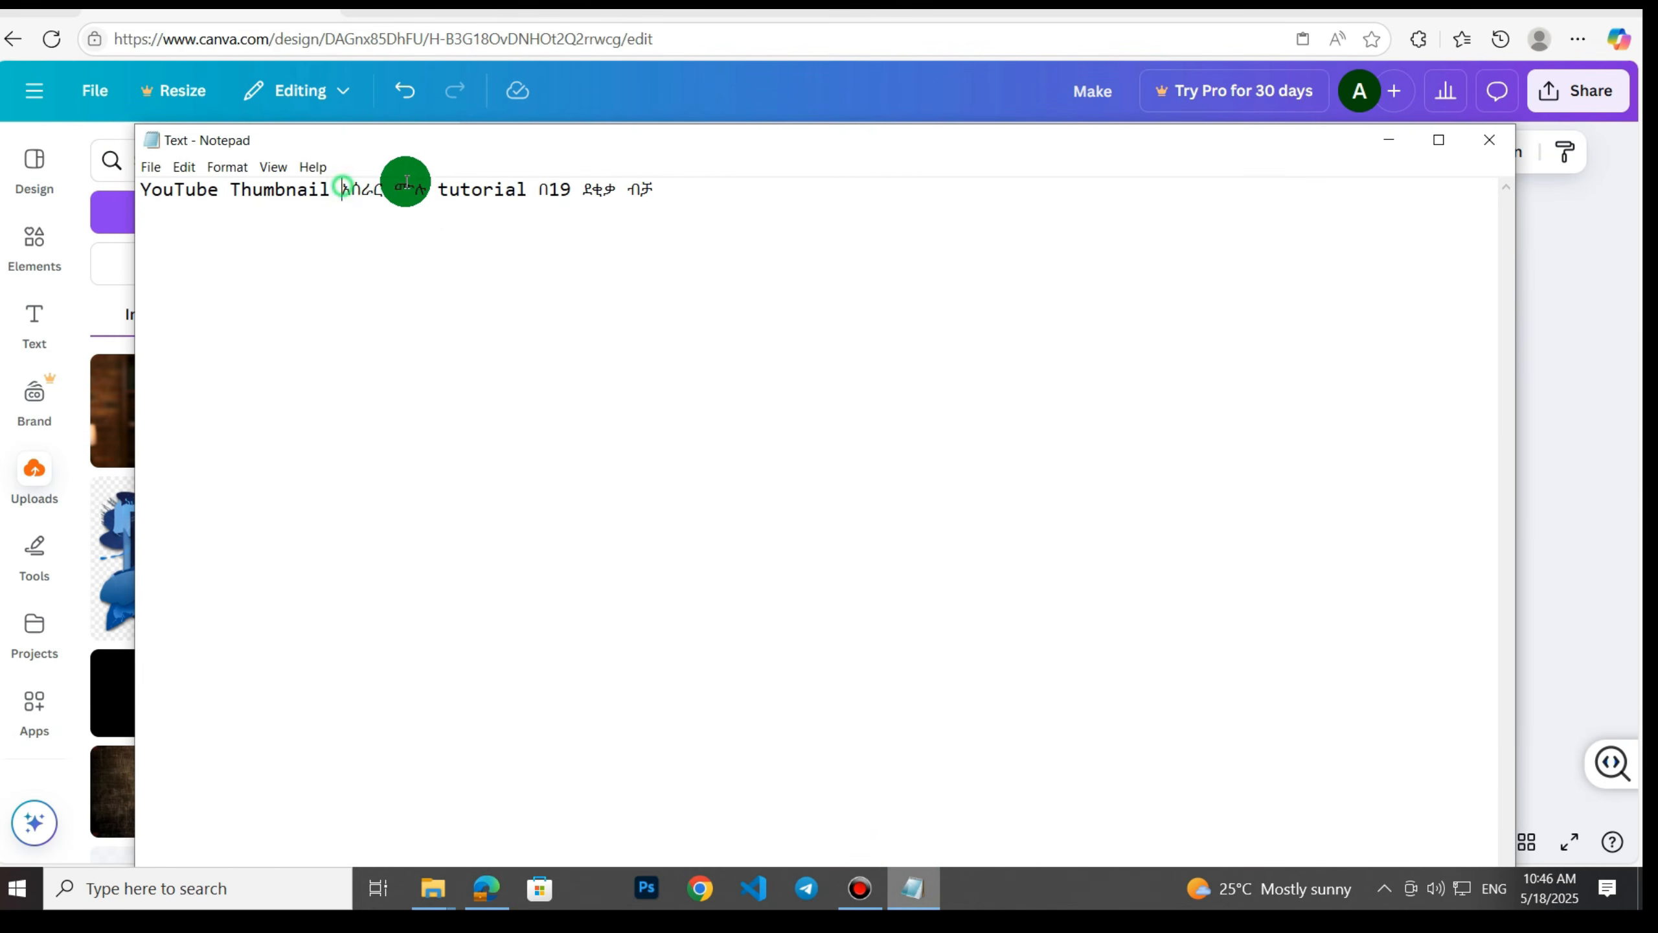
{"action": "left_click_drag", "start_coordinate": [407, 181], "coordinate": [443, 189]}
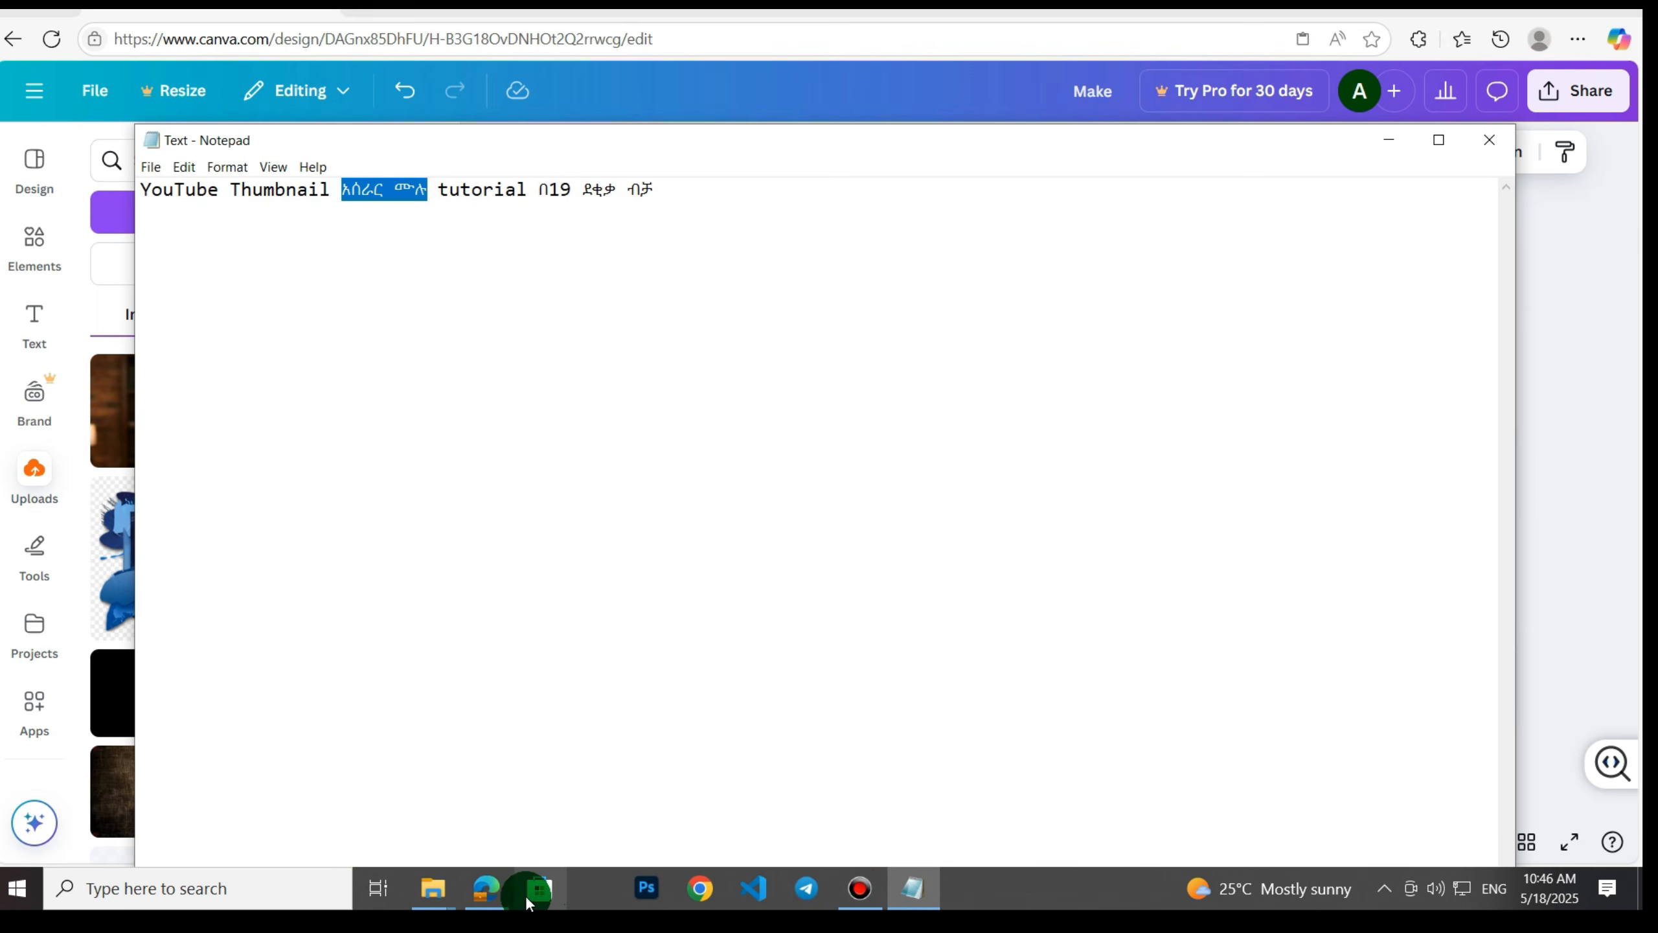
{"action": "left_click", "coordinate": [487, 886]}
{"action": "double_click", "coordinate": [725, 379]}
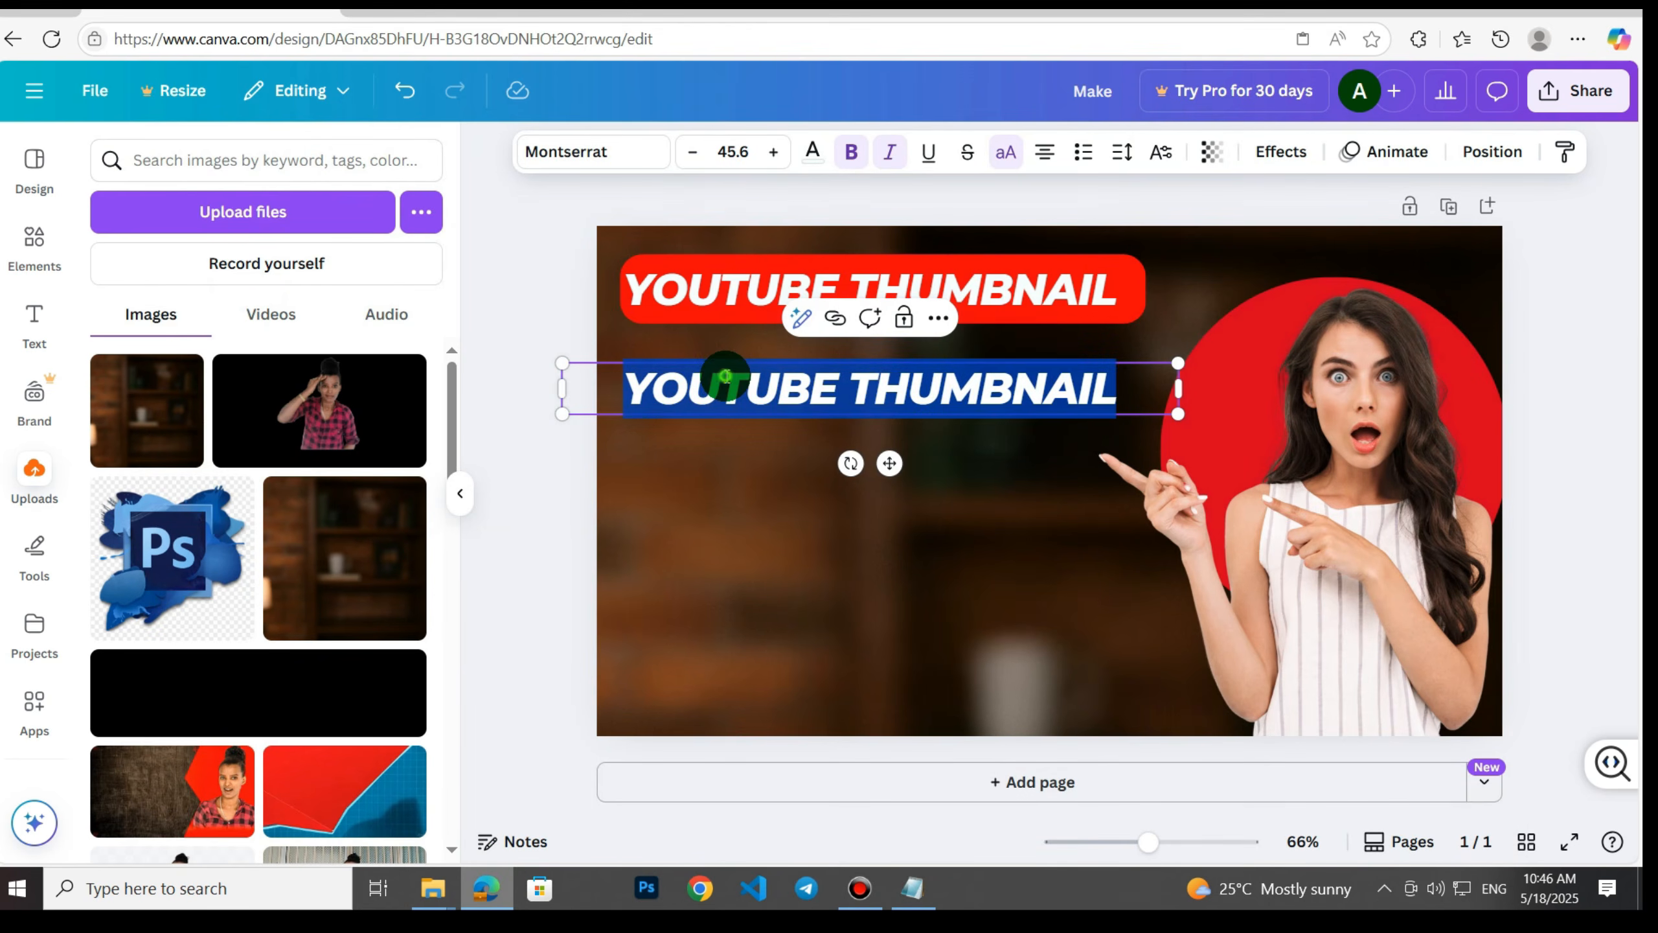
{"action": "right_click", "coordinate": [725, 378]}
{"action": "left_click", "coordinate": [788, 507]}
Increase the font size of the አሰራር ሙሉ text to 78.8.
{"action": "double_click", "coordinate": [958, 358]}
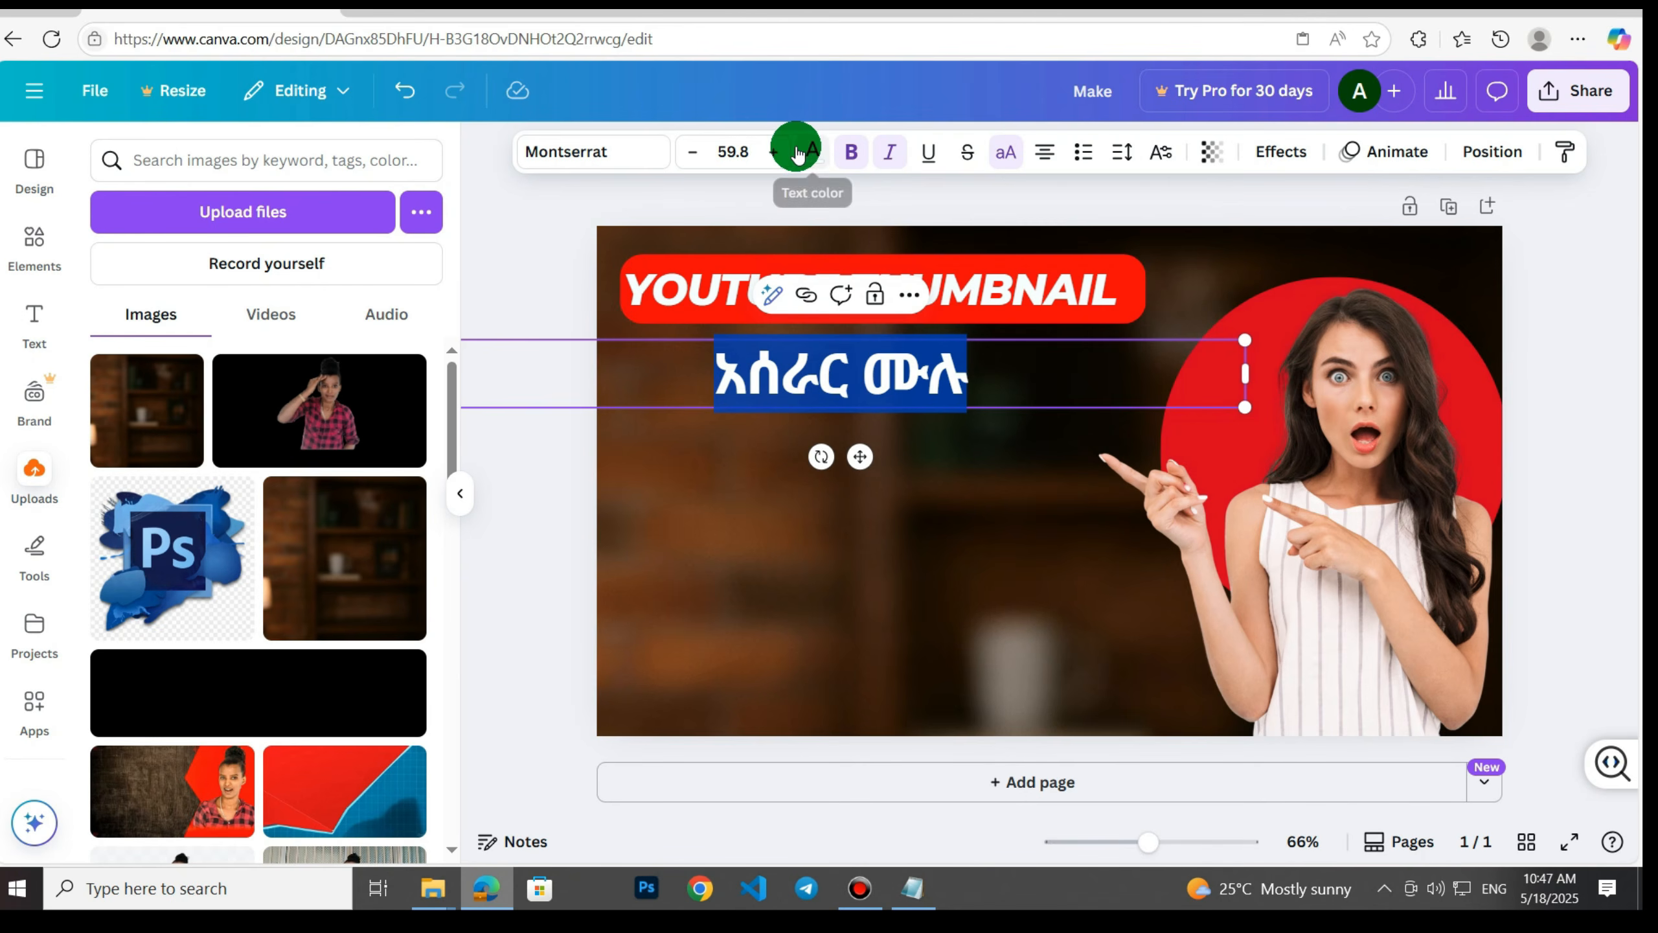
{"action": "left_click", "coordinate": [775, 152]}
{"action": "left_click", "coordinate": [775, 151]}
{"action": "left_click", "coordinate": [776, 152]}
{"action": "left_click", "coordinate": [775, 151]}
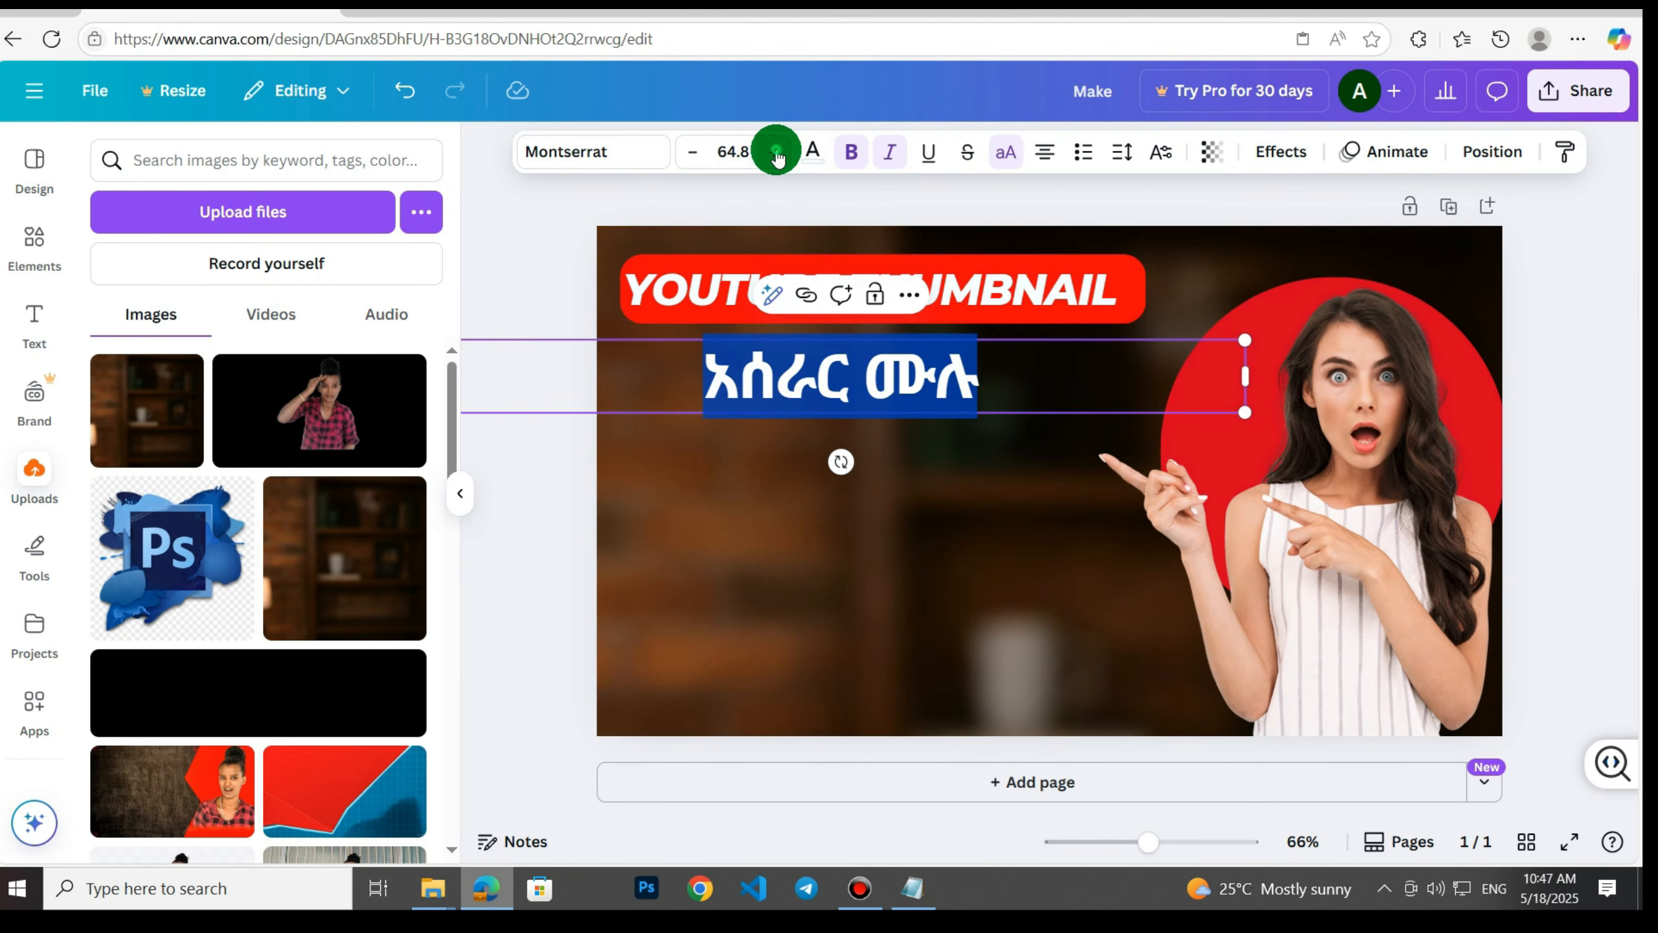
{"action": "left_click", "coordinate": [776, 152]}
{"action": "left_click", "coordinate": [775, 152]}
{"action": "left_click", "coordinate": [775, 151]}
{"action": "left_click", "coordinate": [775, 151]}
{"action": "left_click", "coordinate": [776, 152]}
{"action": "left_click", "coordinate": [775, 151]}
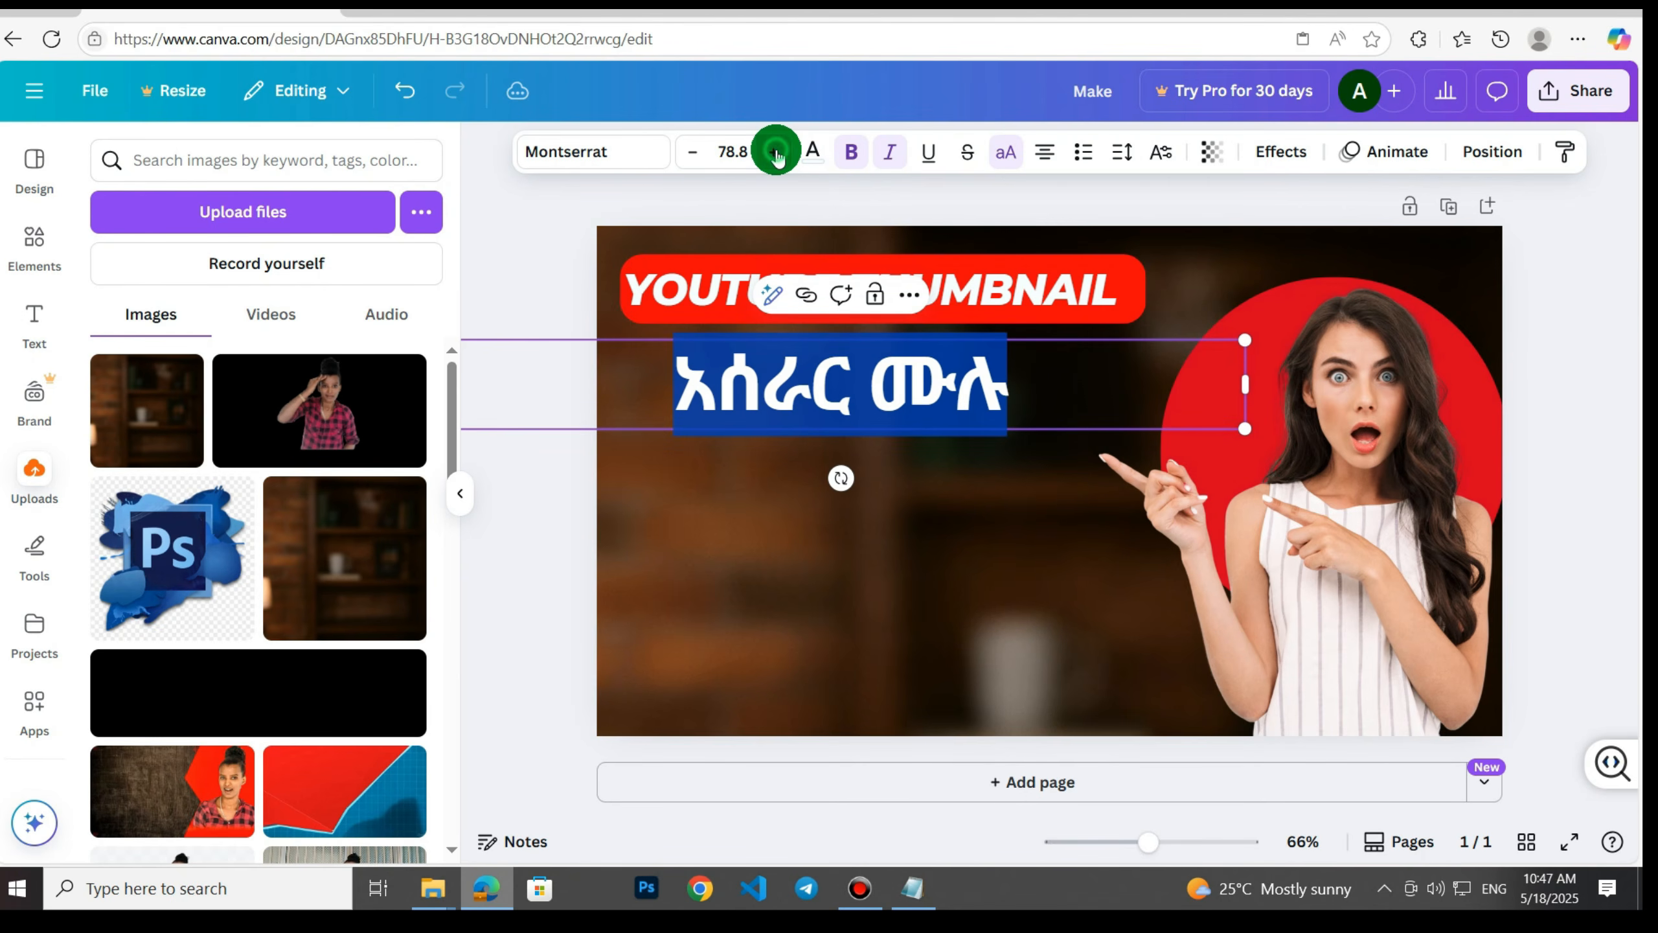
{"action": "left_click", "coordinate": [1563, 398]}
Duplicate the አሰራር ሙሉ text and place the copy directly below the original line.
{"action": "right_click", "coordinate": [758, 394]}
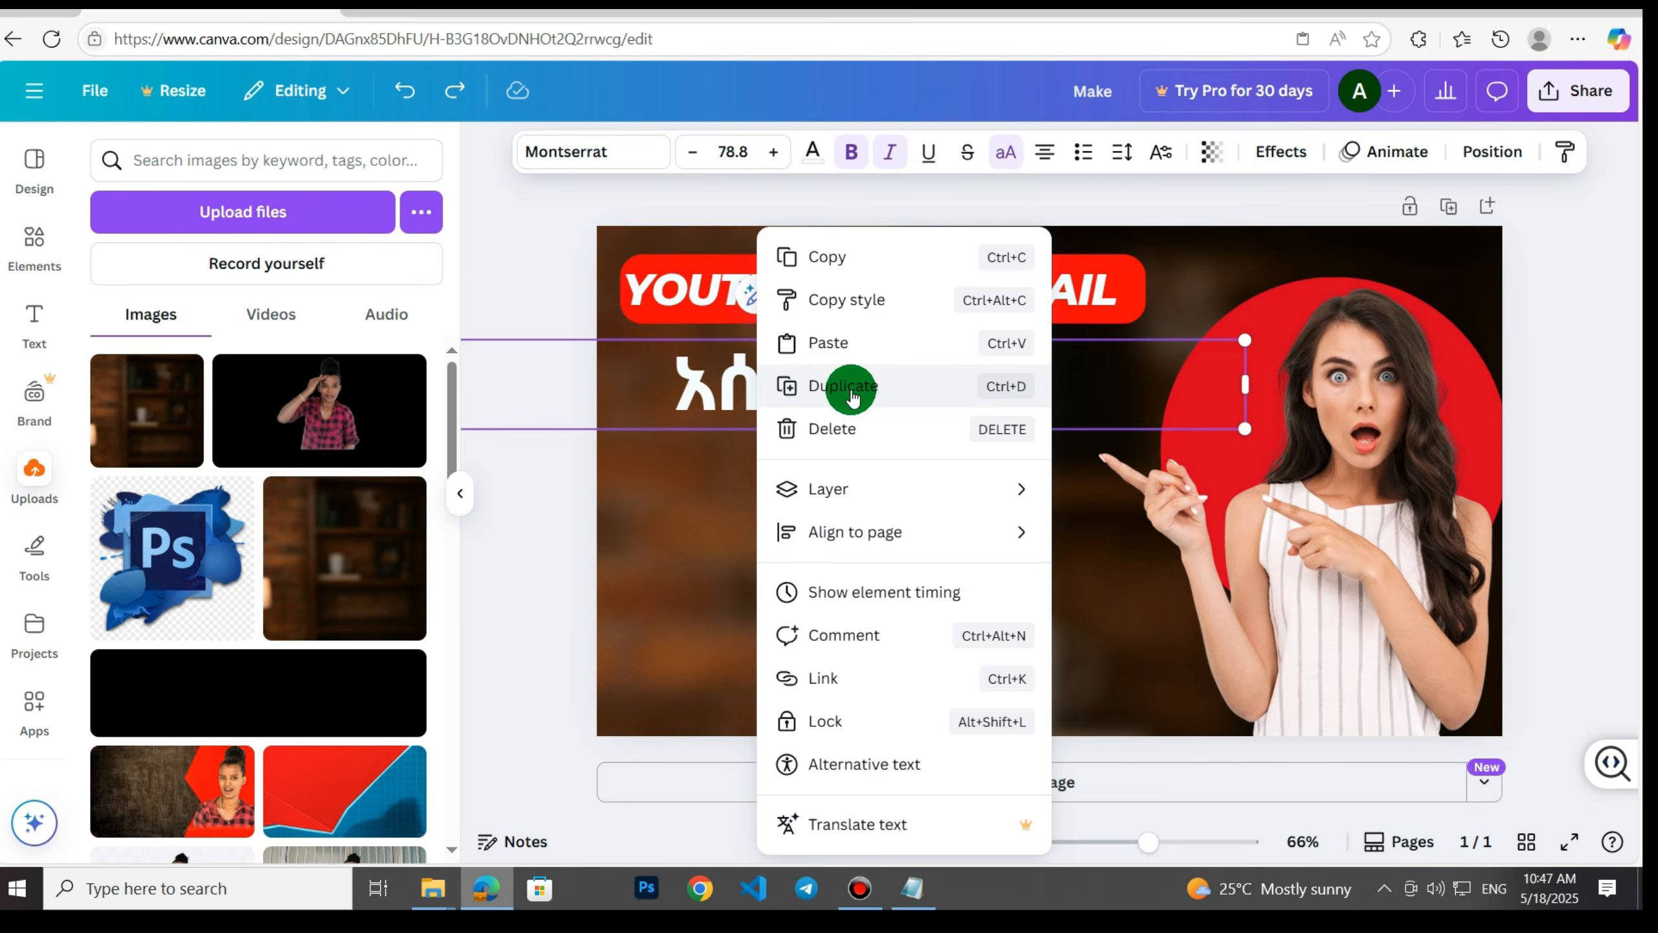
{"action": "left_click", "coordinate": [852, 394]}
{"action": "left_click_drag", "start_coordinate": [757, 403], "coordinate": [751, 482]}
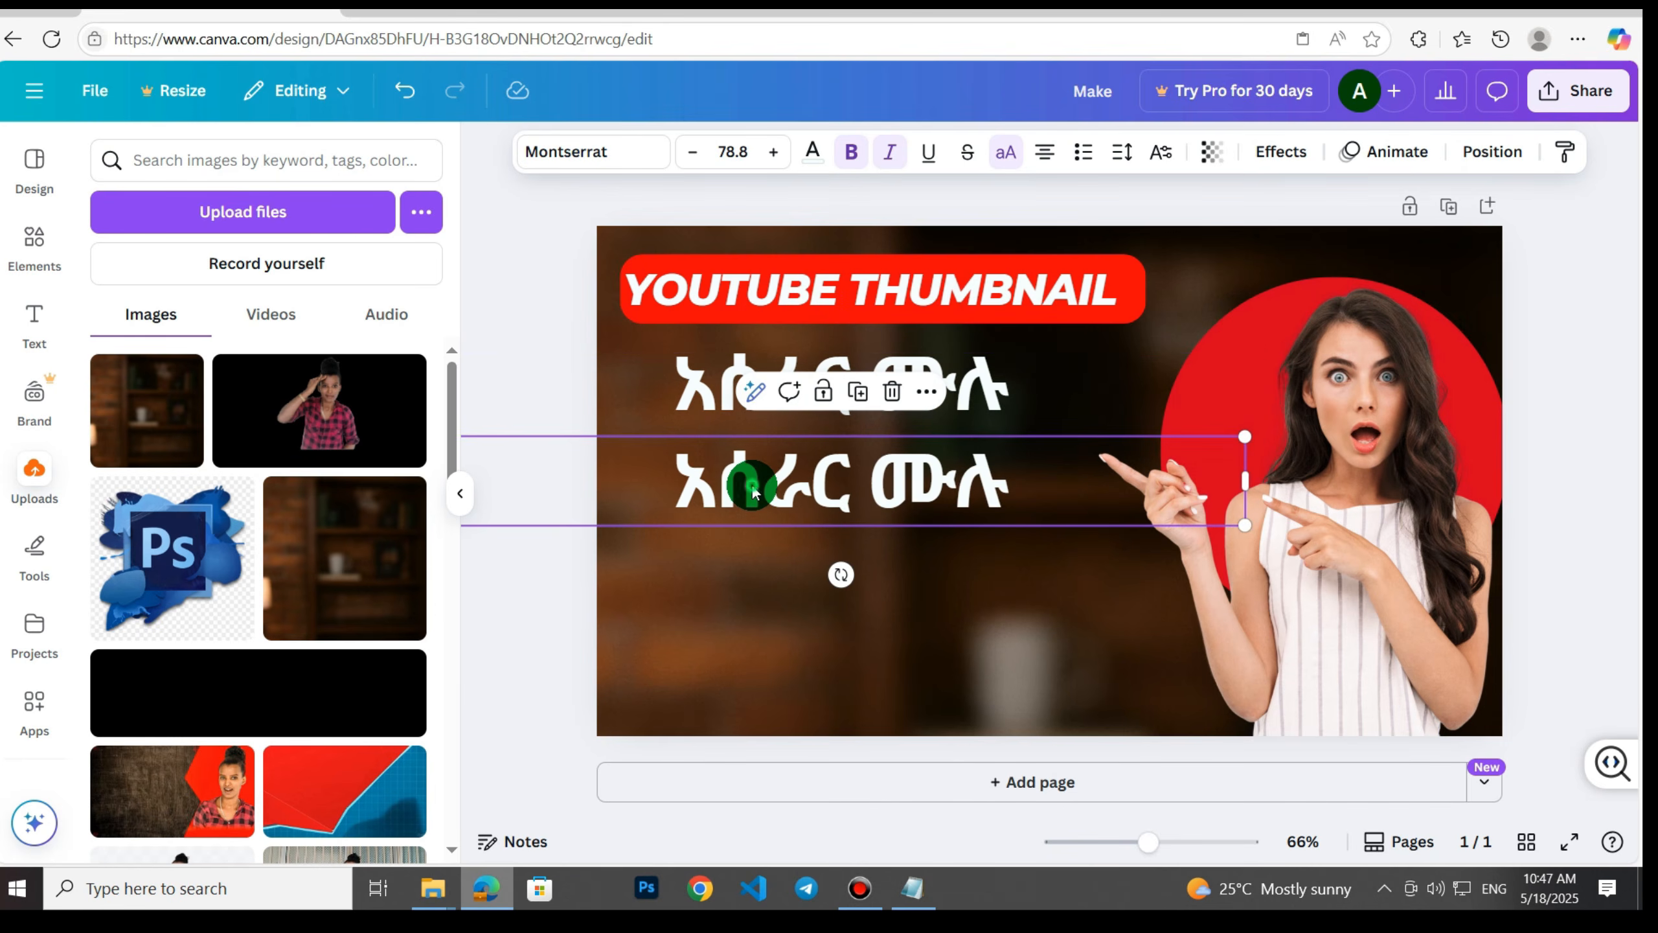
Switch to the Notepad text file and copy "tutorial በ19".
{"action": "double_click", "coordinate": [751, 481]}
{"action": "left_click", "coordinate": [906, 905]}
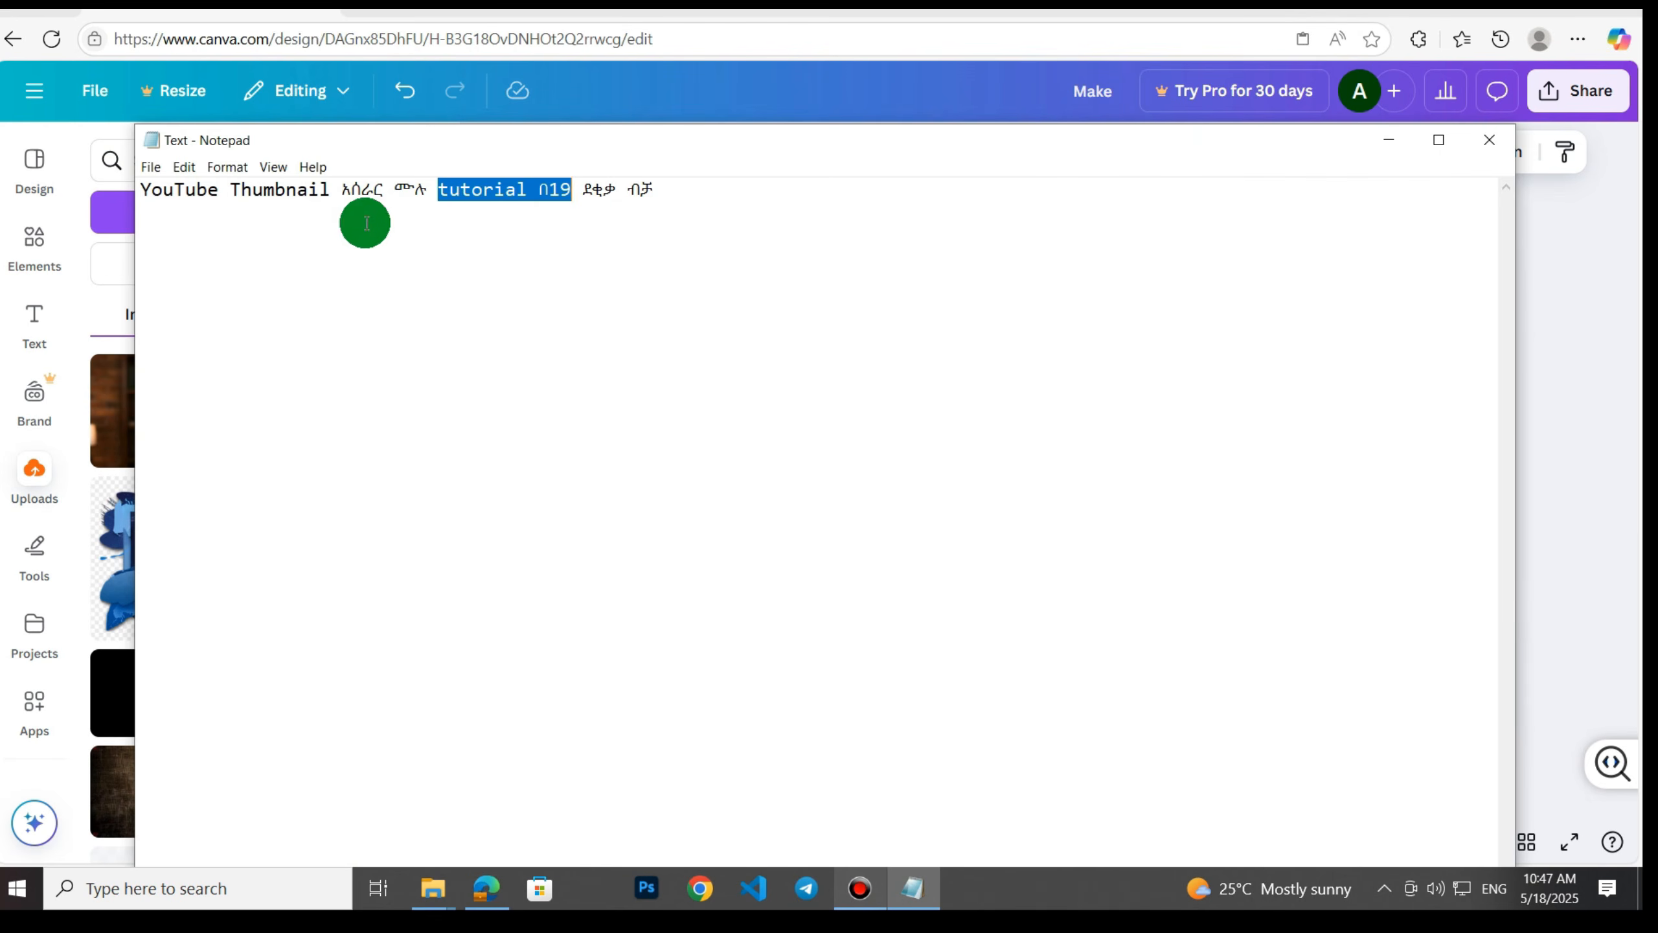
{"action": "right_click", "coordinate": [484, 183]}
{"action": "left_click", "coordinate": [537, 250]}
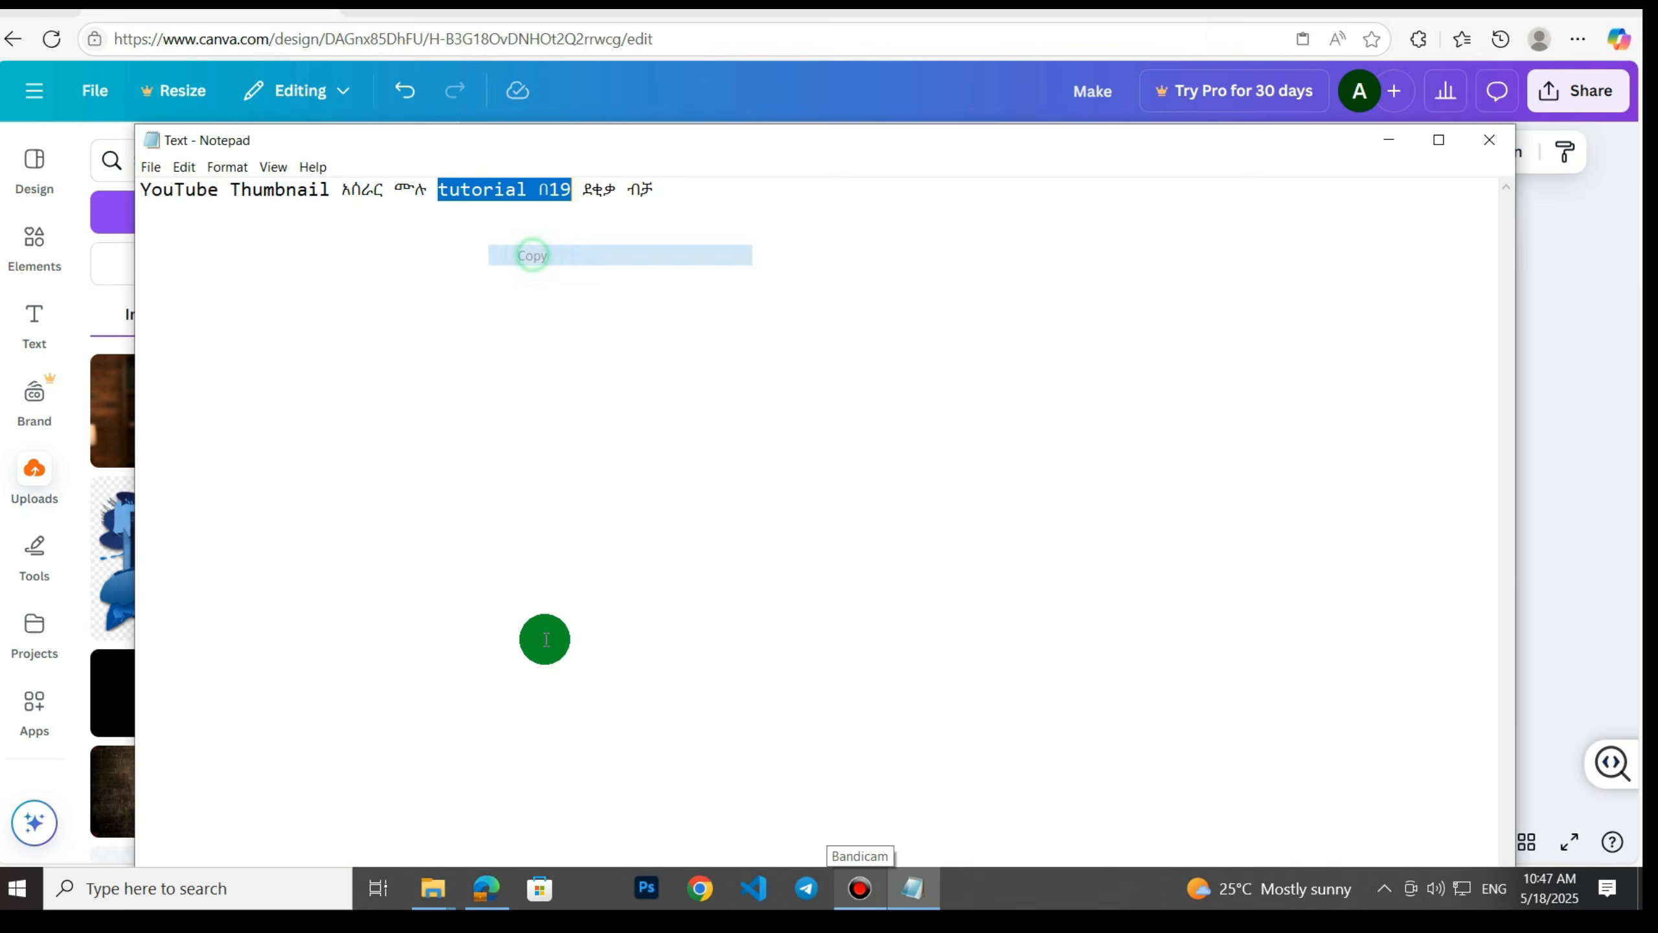
Back in Canva, paste "tutorial በ19" over the lower duplicate and scale it down to size 63.1 beneath the አሰራር ሙሉ line.
{"action": "left_click", "coordinate": [491, 904]}
{"action": "right_click", "coordinate": [807, 481]}
{"action": "left_click", "coordinate": [686, 483]}
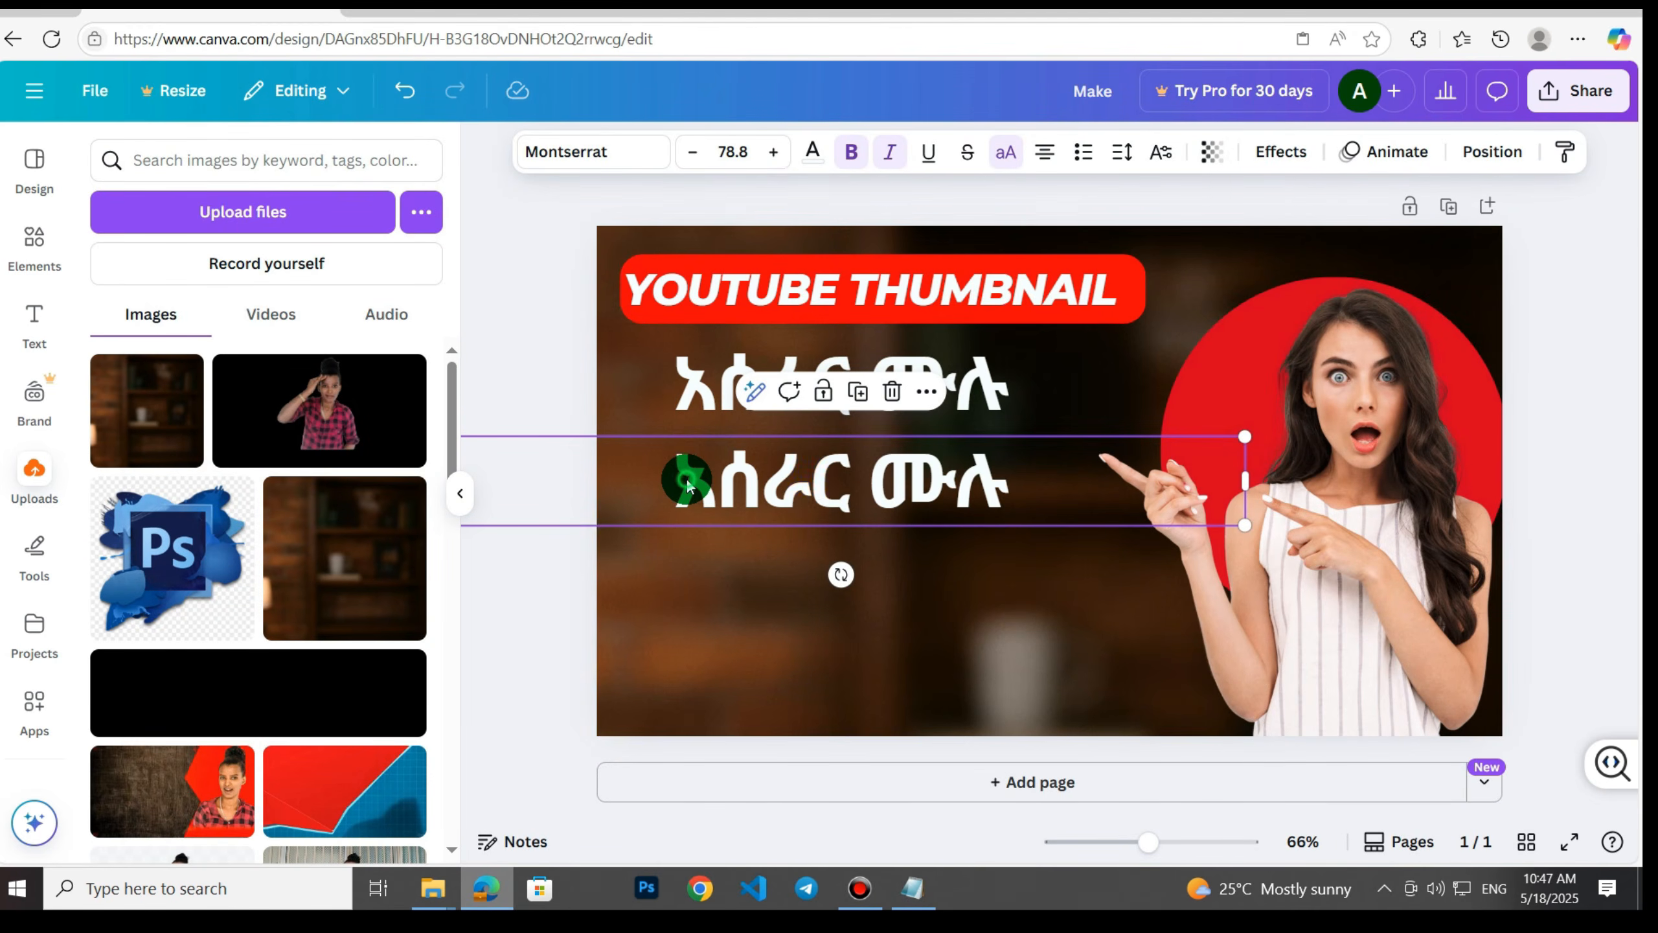
{"action": "triple_click", "coordinate": [687, 483]}
{"action": "right_click", "coordinate": [741, 480]}
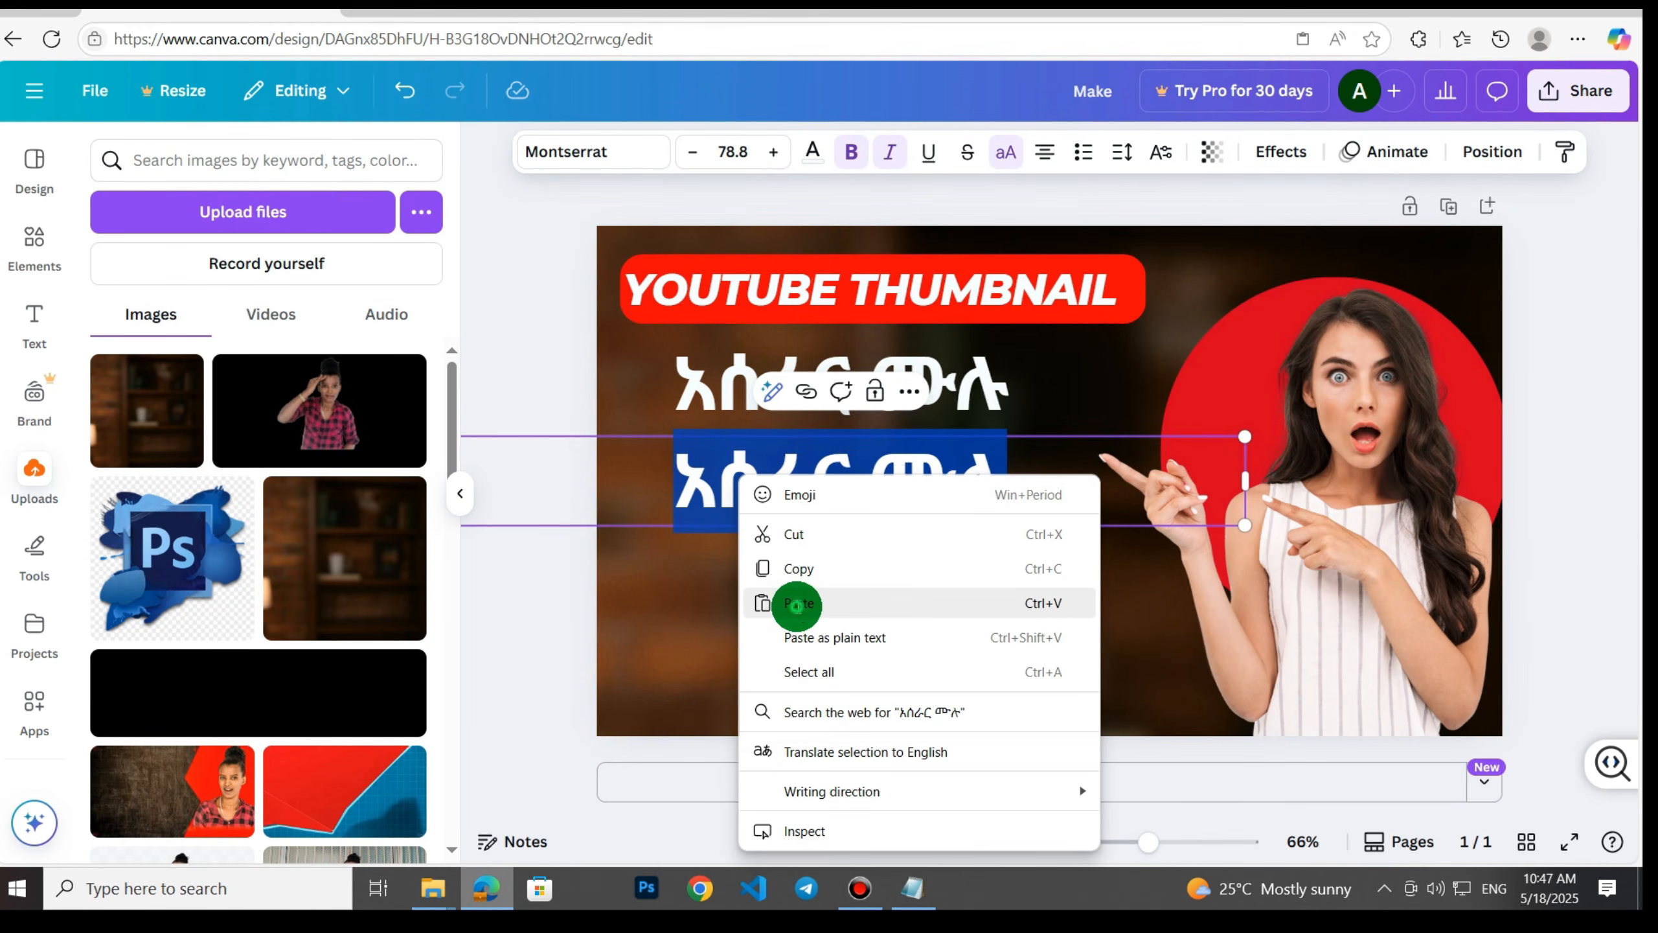
{"action": "left_click", "coordinate": [800, 600]}
{"action": "left_click_drag", "start_coordinate": [1245, 436], "coordinate": [1140, 509]}
{"action": "left_click_drag", "start_coordinate": [789, 518], "coordinate": [832, 482]}
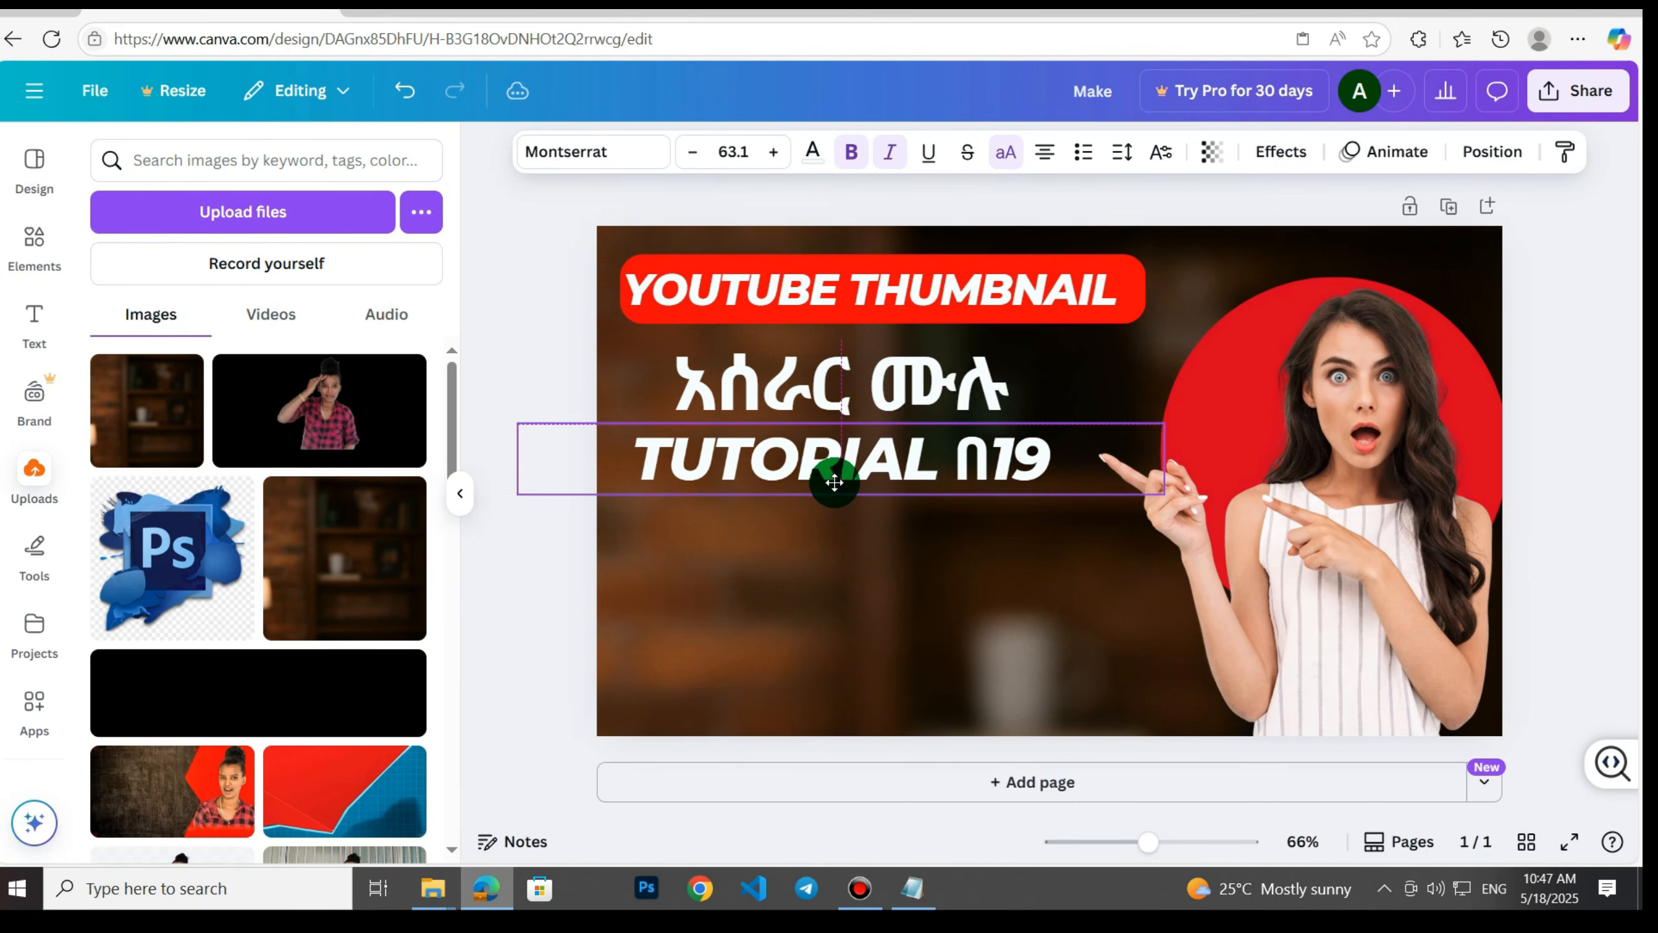
Copy "ደቂቃ ብቻ" from the Notepad text file.
{"action": "left_click_drag", "start_coordinate": [587, 189], "coordinate": [678, 189]}
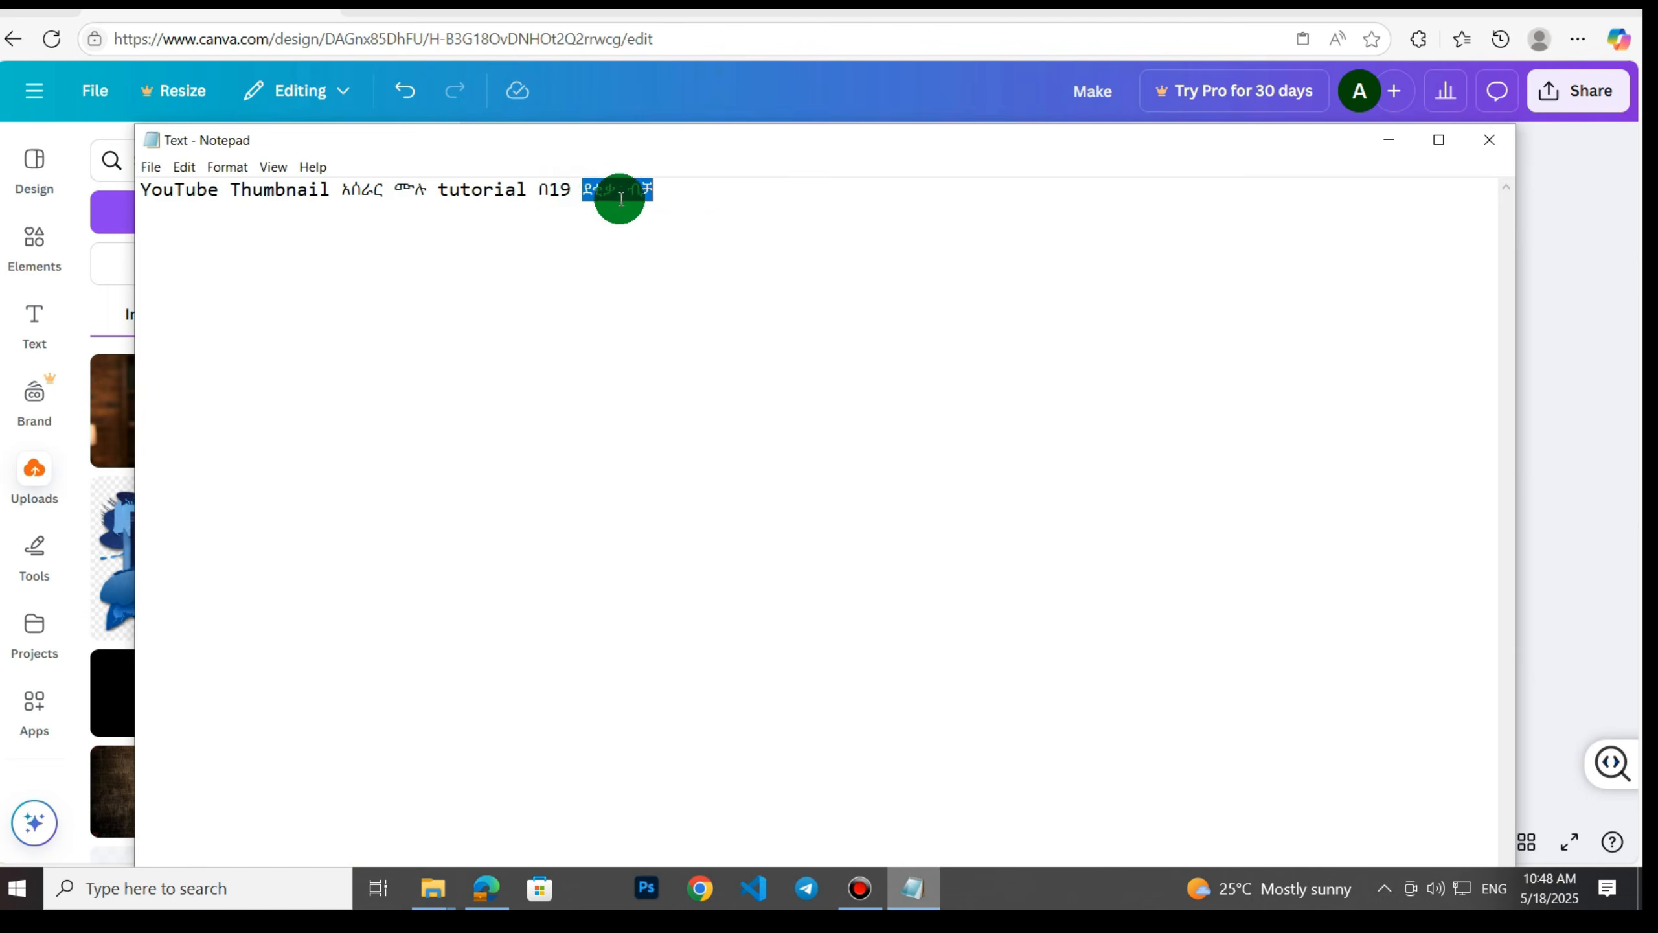
{"action": "right_click", "coordinate": [594, 195]}
{"action": "left_click", "coordinate": [640, 253]}
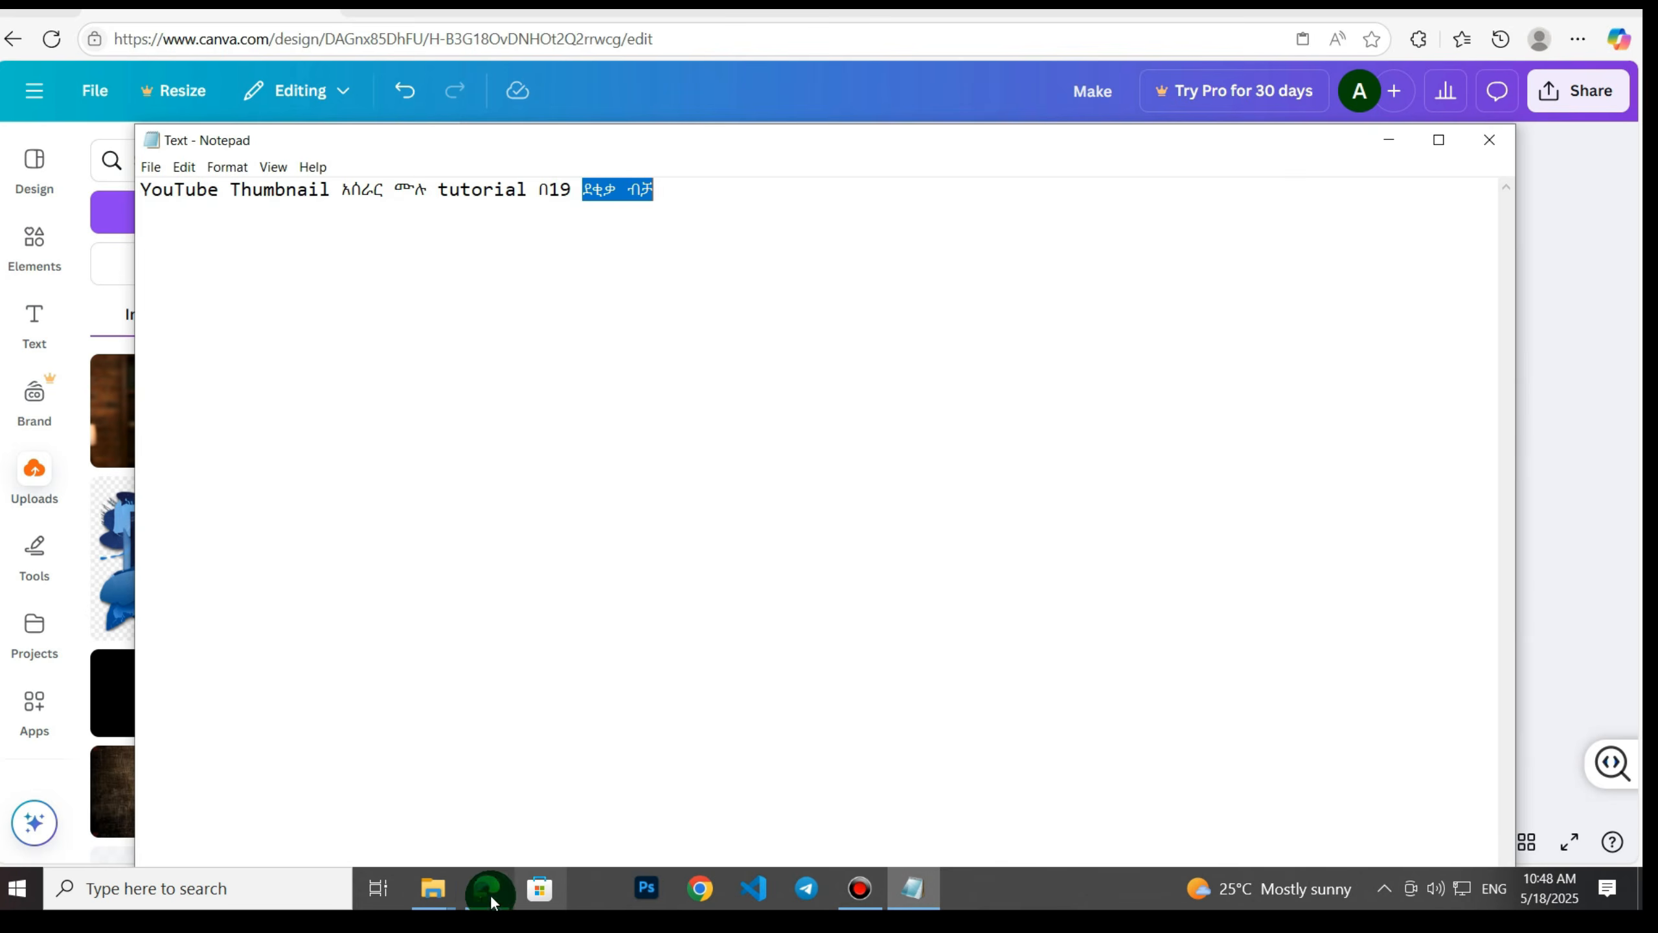
Duplicate the TUTORIAL በ19 line below itself in Canva and paste "ደቂቃ ብቻ" over the duplicate's text.
{"action": "left_click", "coordinate": [486, 888]}
{"action": "right_click", "coordinate": [759, 460]}
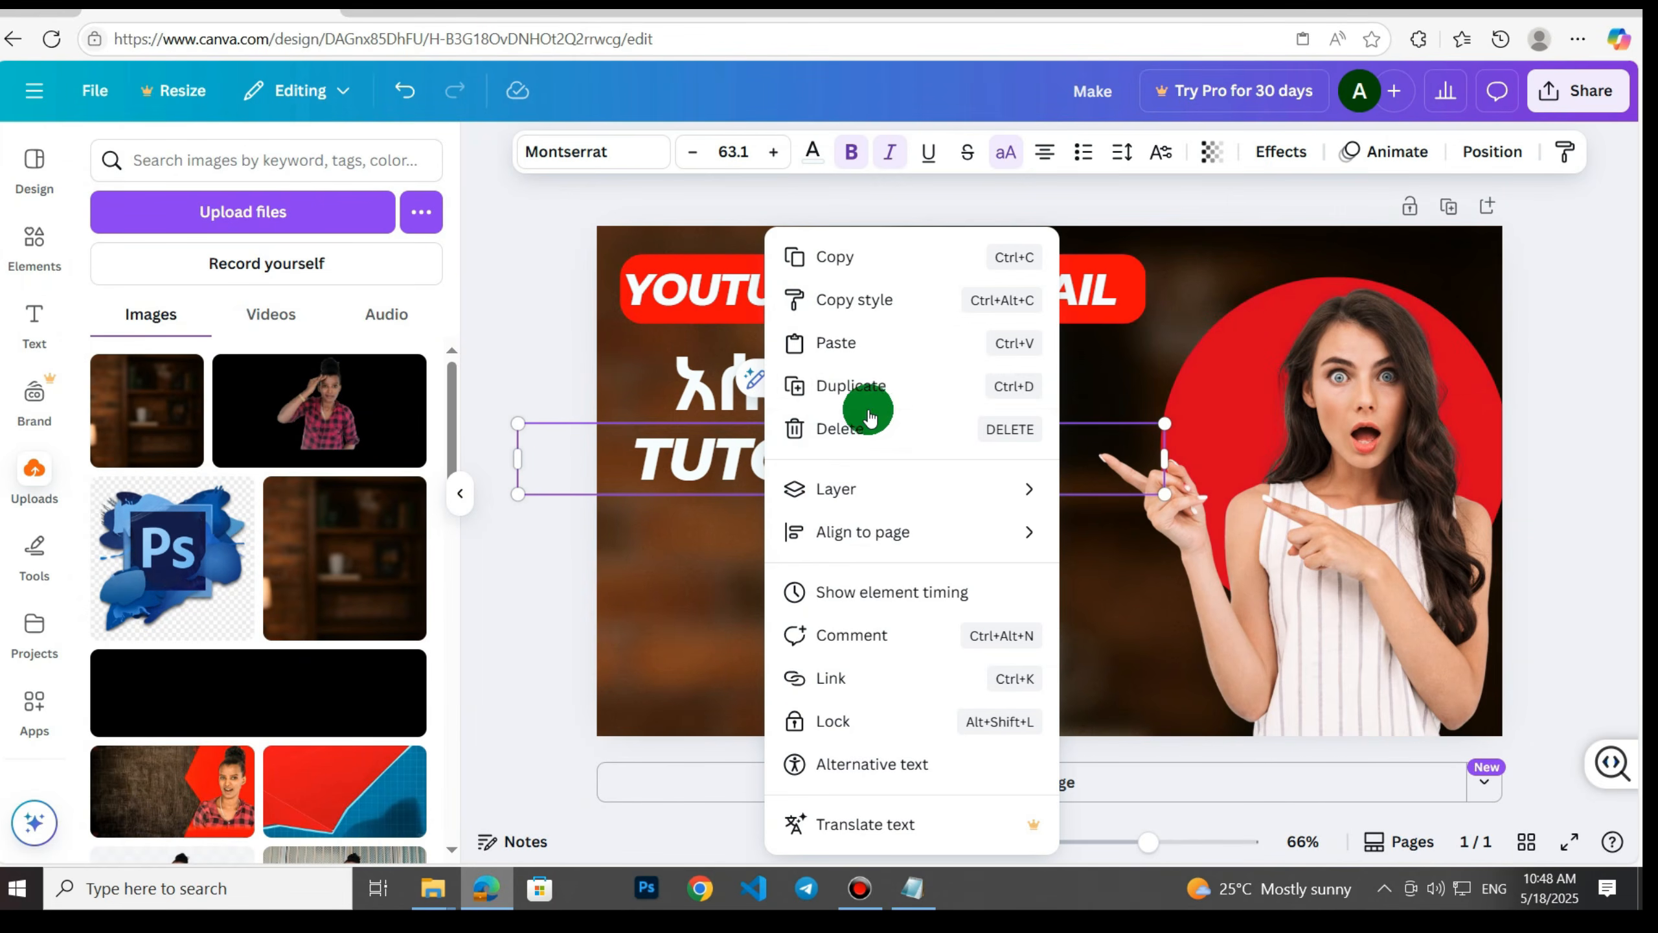
{"action": "left_click", "coordinate": [858, 384]}
{"action": "left_click_drag", "start_coordinate": [780, 480], "coordinate": [786, 550]}
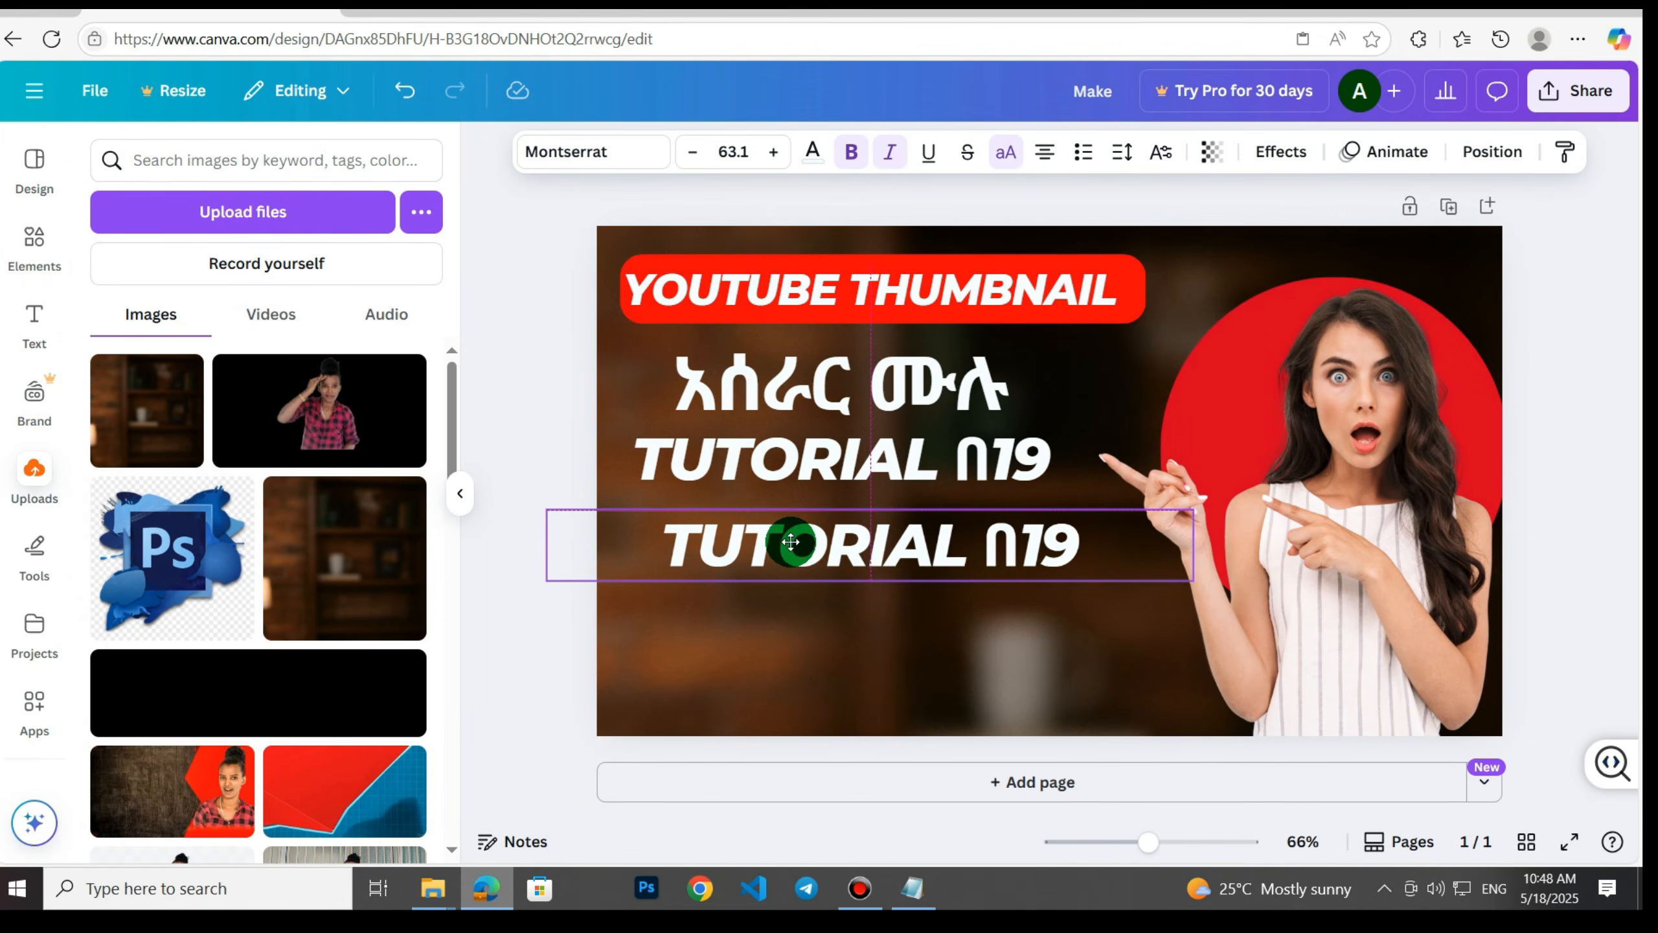
{"action": "double_click", "coordinate": [778, 542]}
{"action": "right_click", "coordinate": [778, 547]}
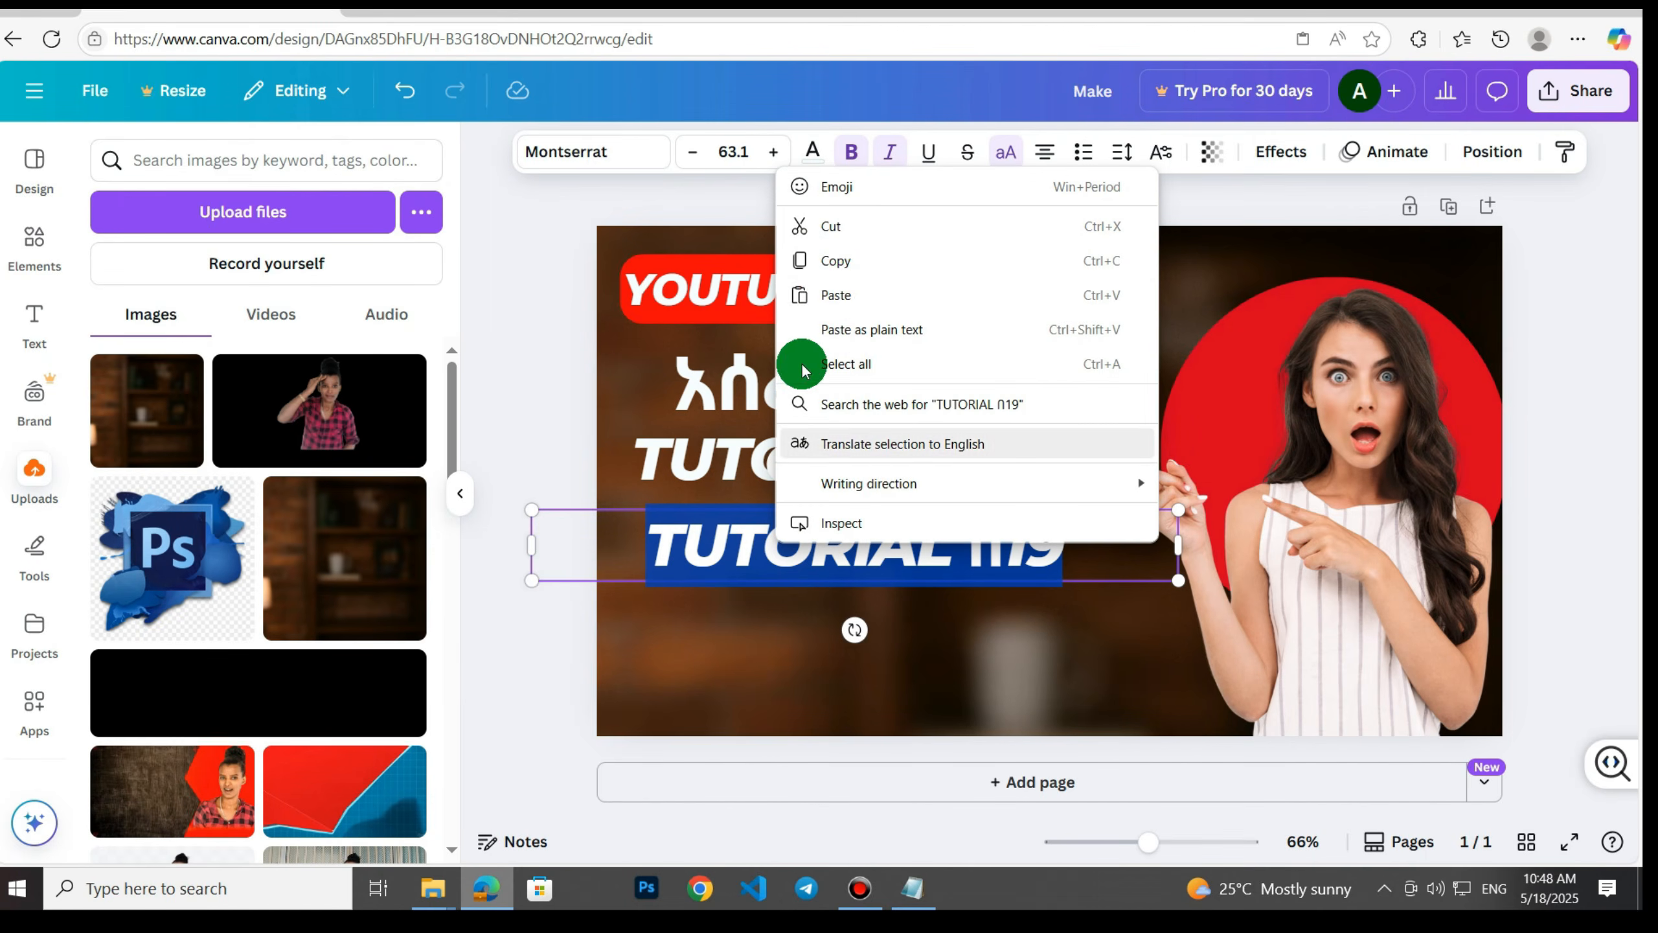
{"action": "left_click", "coordinate": [824, 291]}
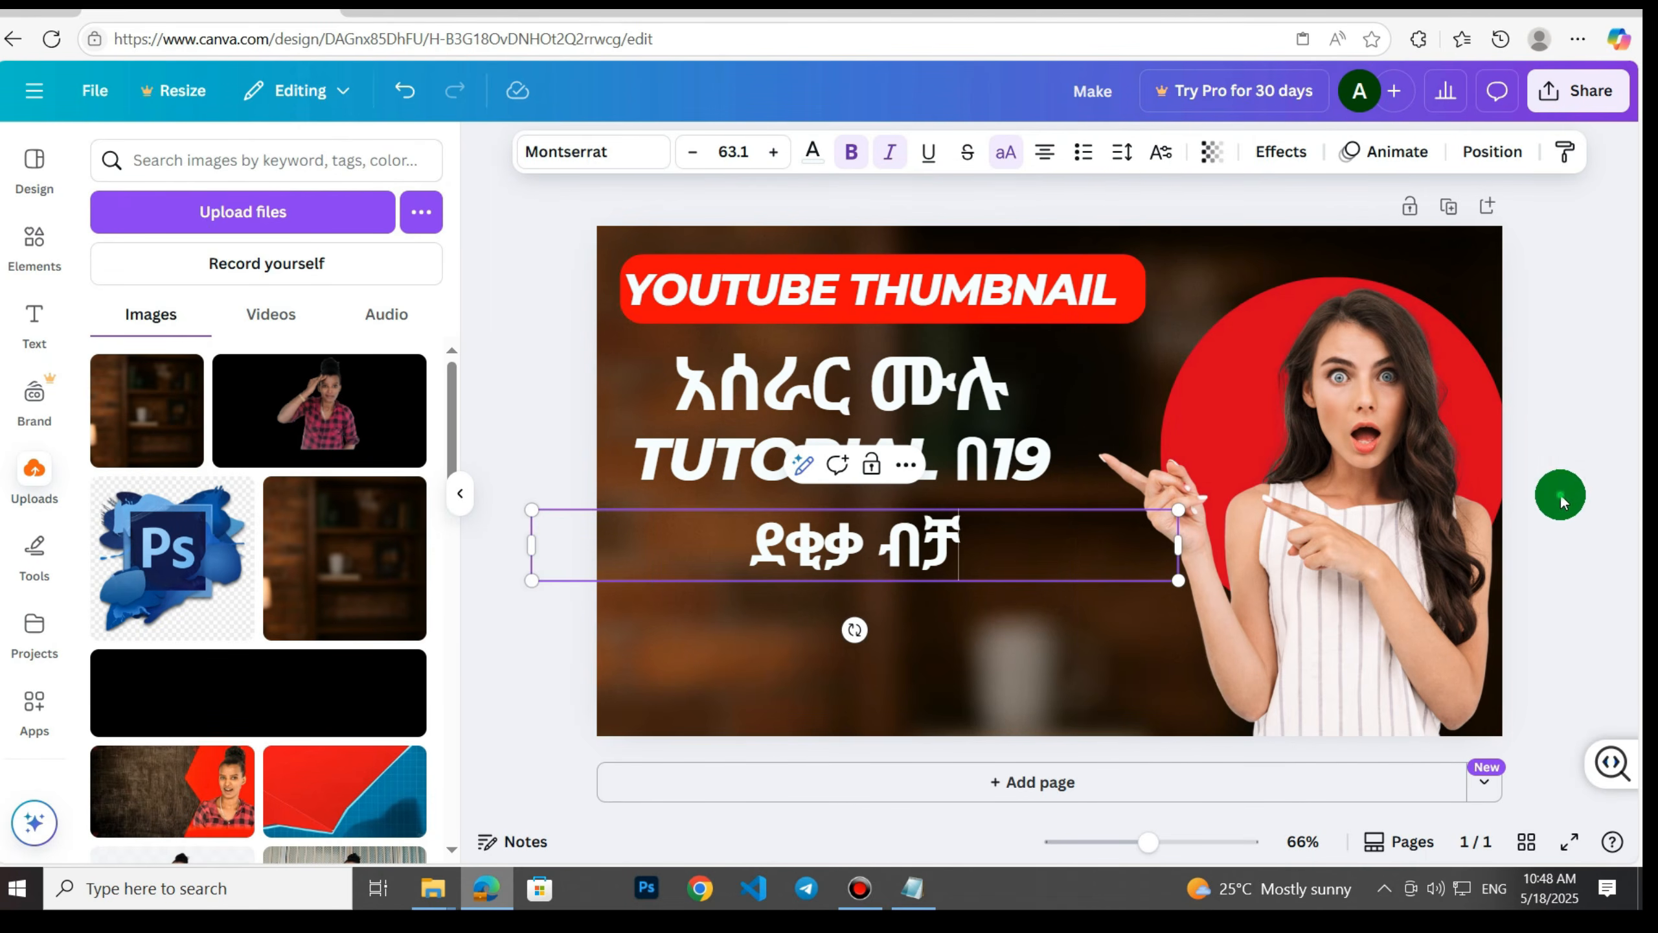
Enlarge the ደቂቃ ብቻ text and position it centered beneath the TUTORIAL በ19 line.
{"action": "left_click_drag", "start_coordinate": [822, 555], "coordinate": [820, 553]}
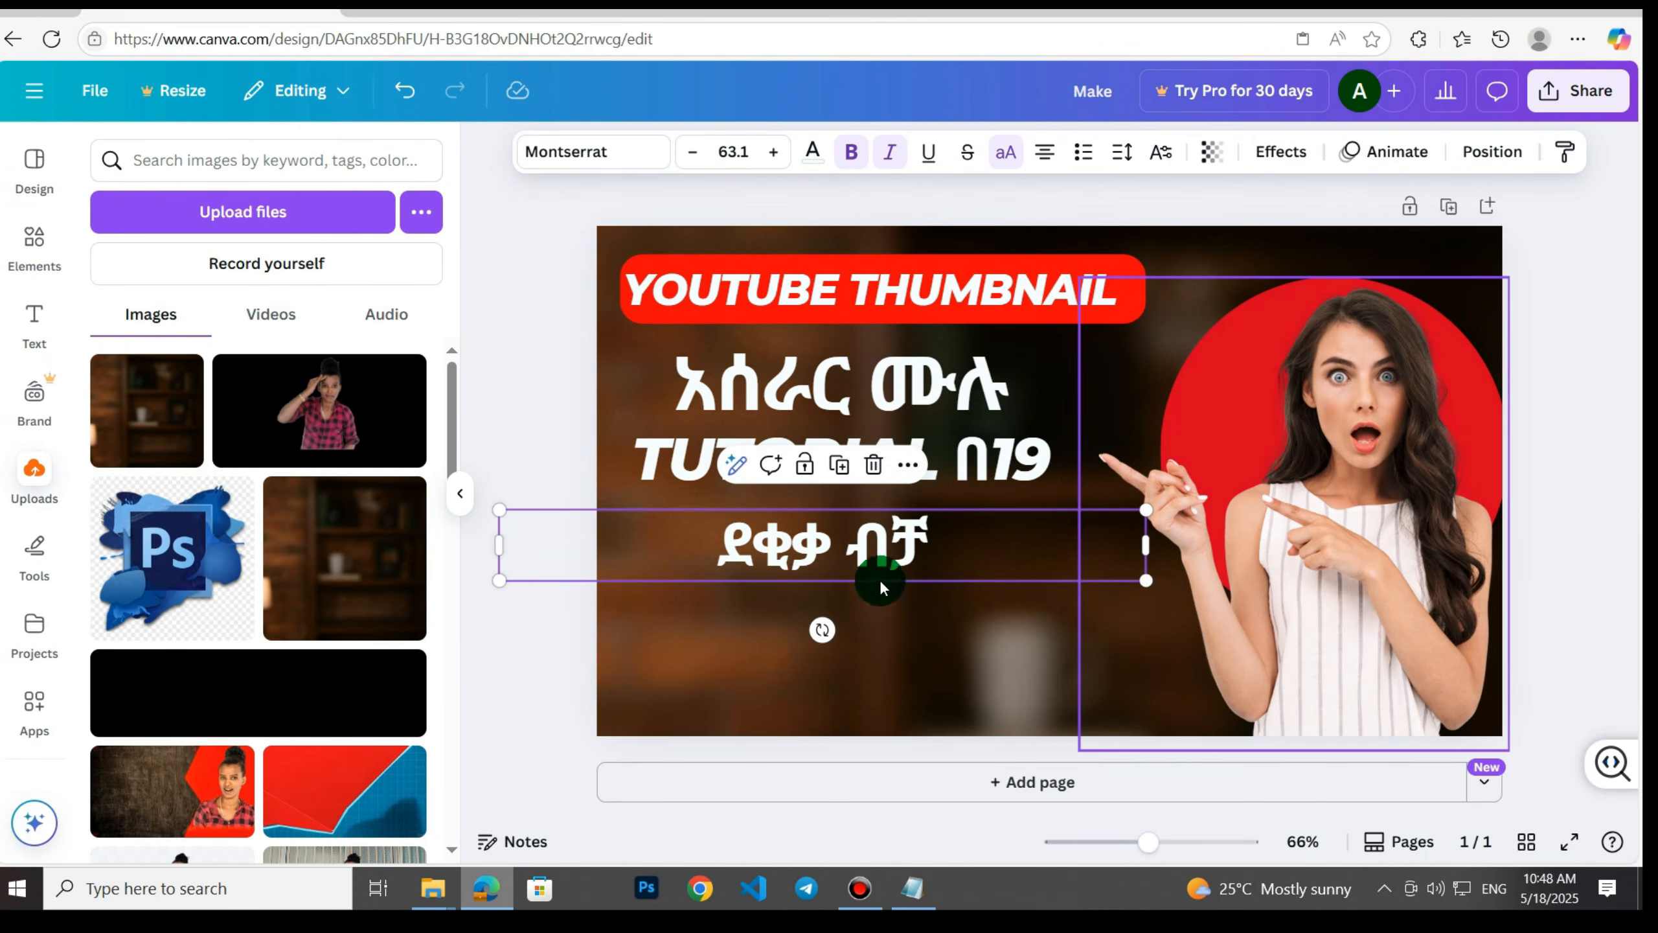
{"action": "left_click_drag", "start_coordinate": [1146, 581], "coordinate": [1345, 823]}
{"action": "left_click_drag", "start_coordinate": [992, 589], "coordinate": [939, 559]}
{"action": "left_click", "coordinate": [1597, 384]}
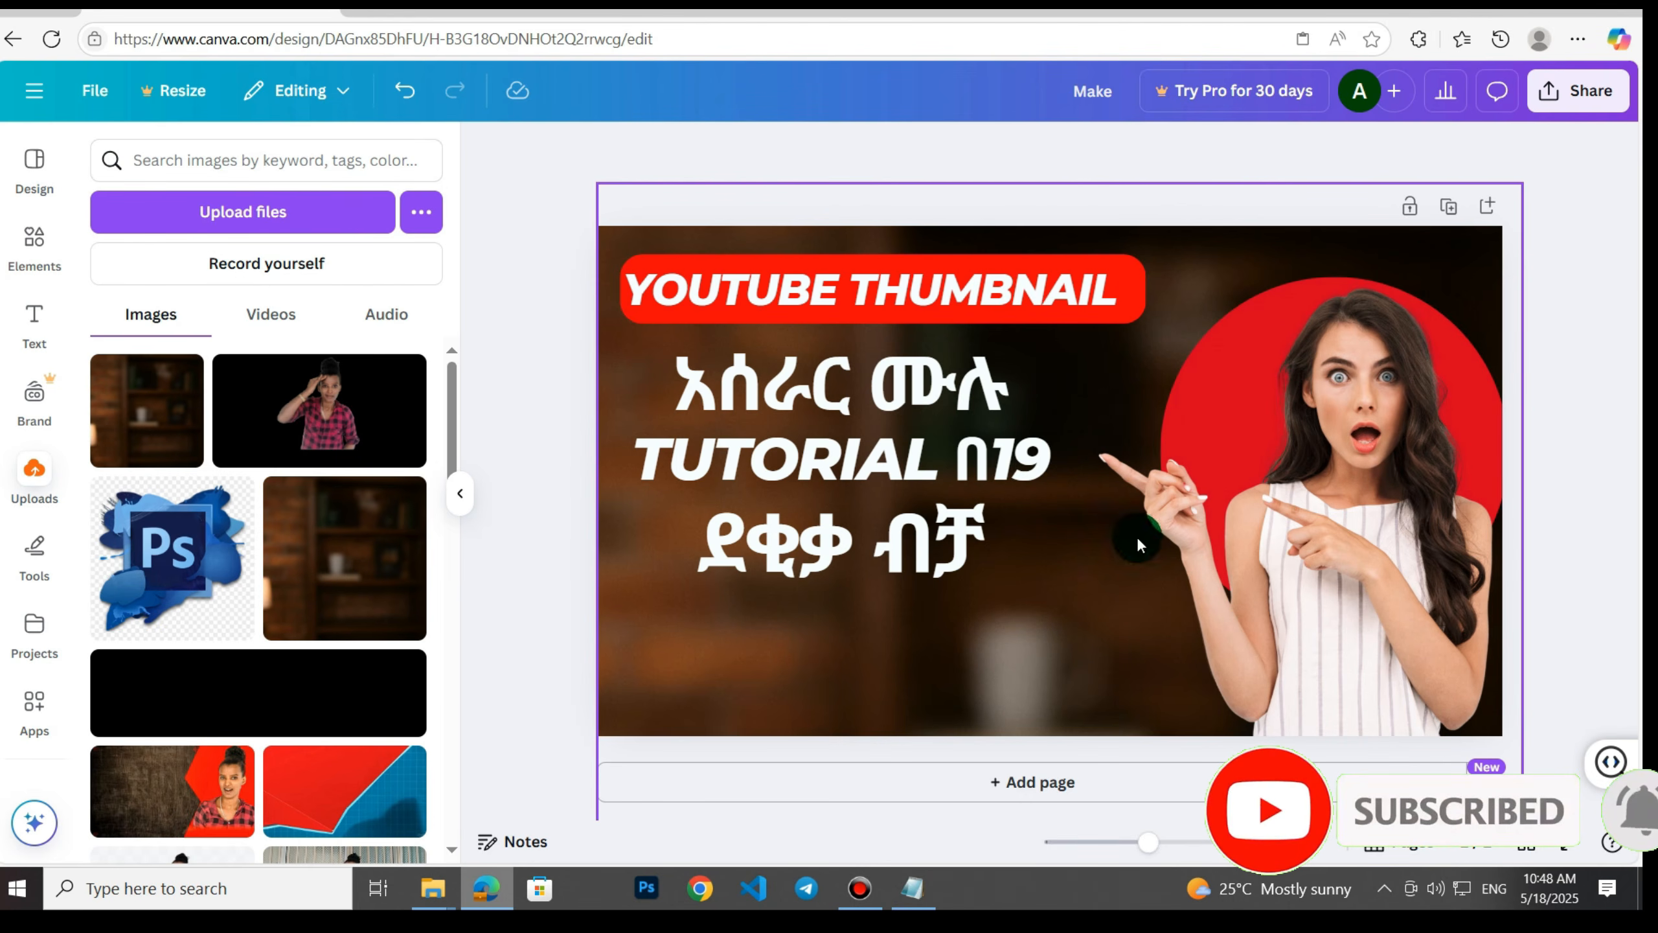
{"action": "left_click_drag", "start_coordinate": [1335, 441], "coordinate": [1378, 449]}
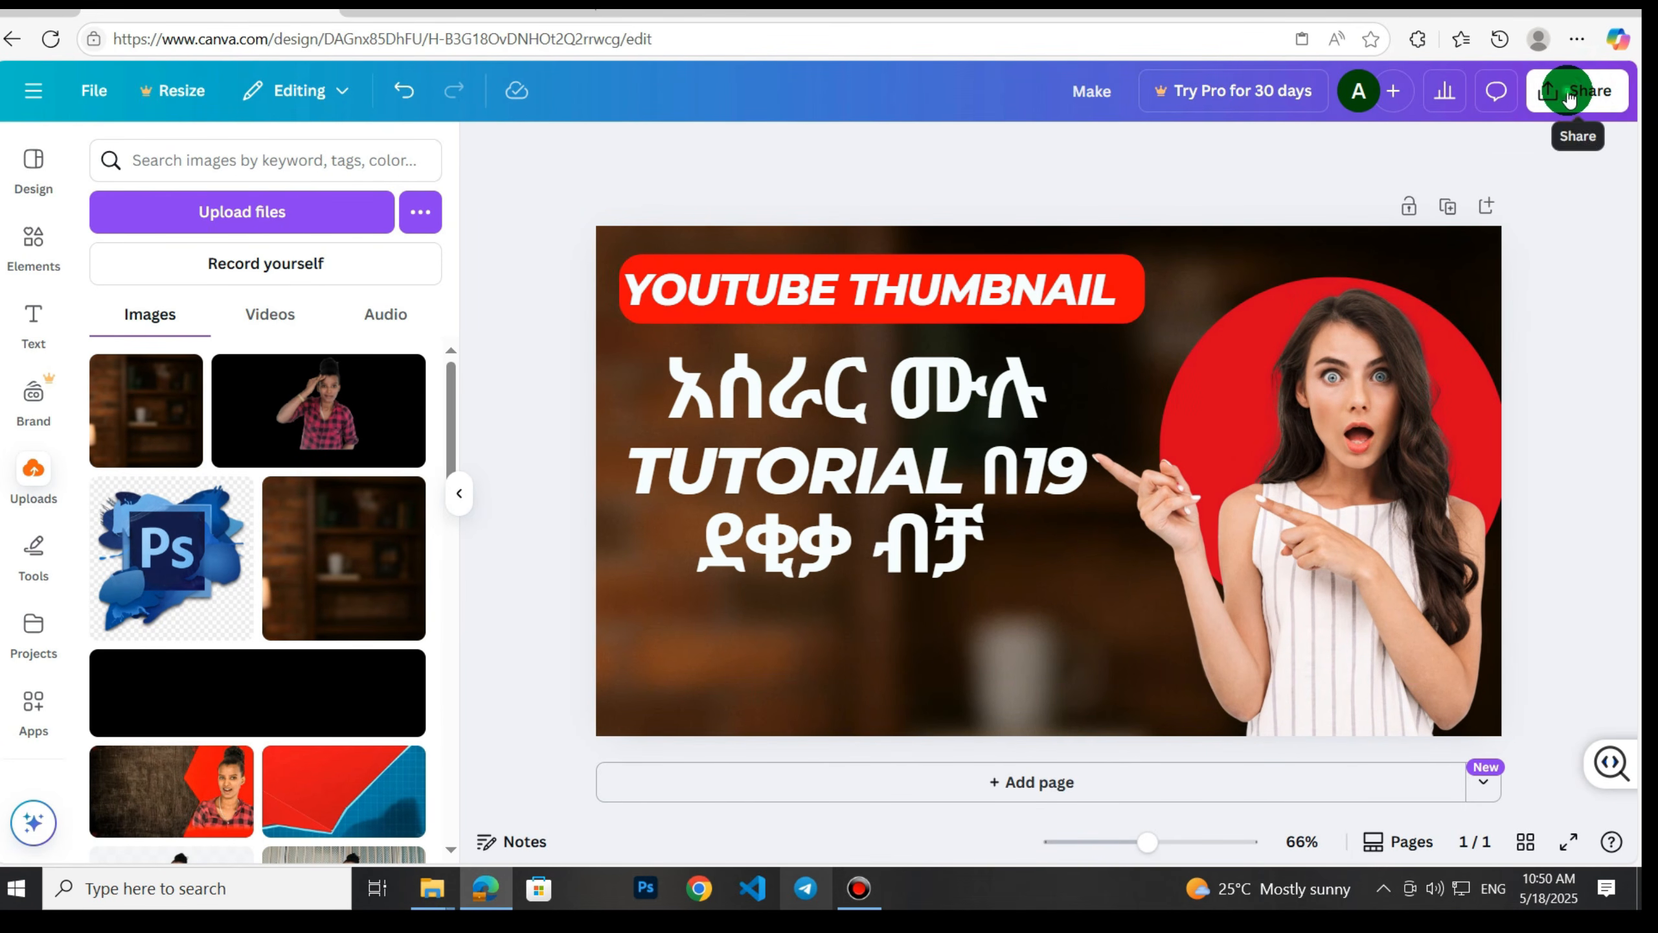
Download the thumbnail as a 1,280 × 720 px PNG and open the downloaded Make.png.
{"action": "left_click", "coordinate": [1570, 97]}
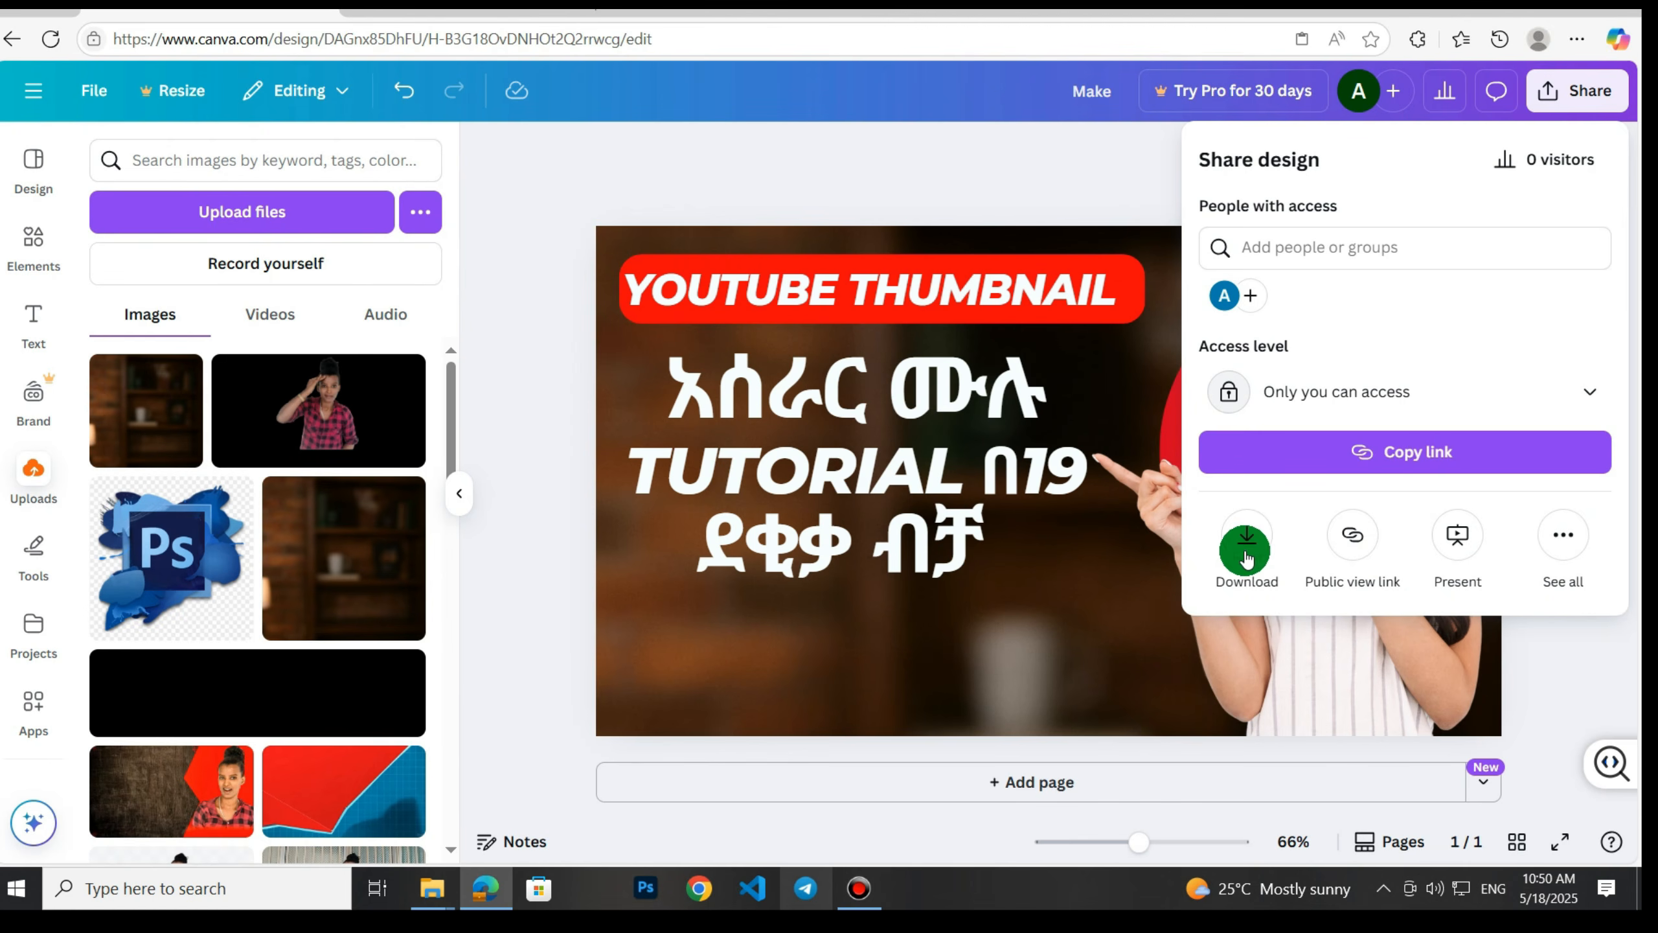
{"action": "left_click", "coordinate": [1245, 552]}
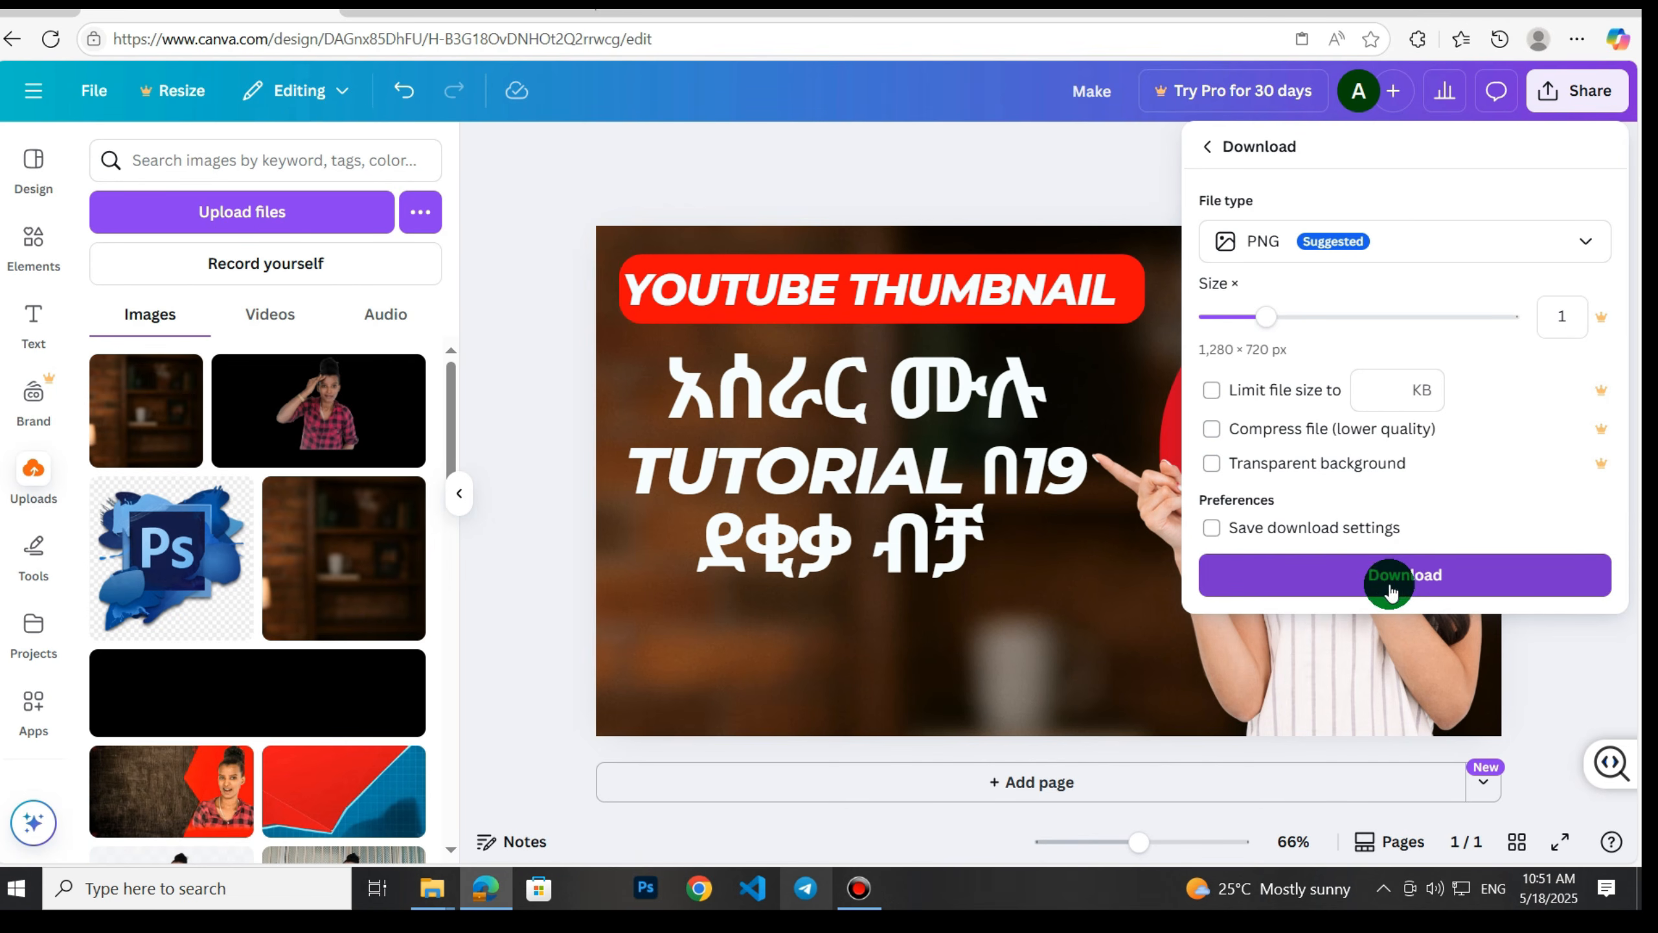
{"action": "left_click", "coordinate": [1418, 581]}
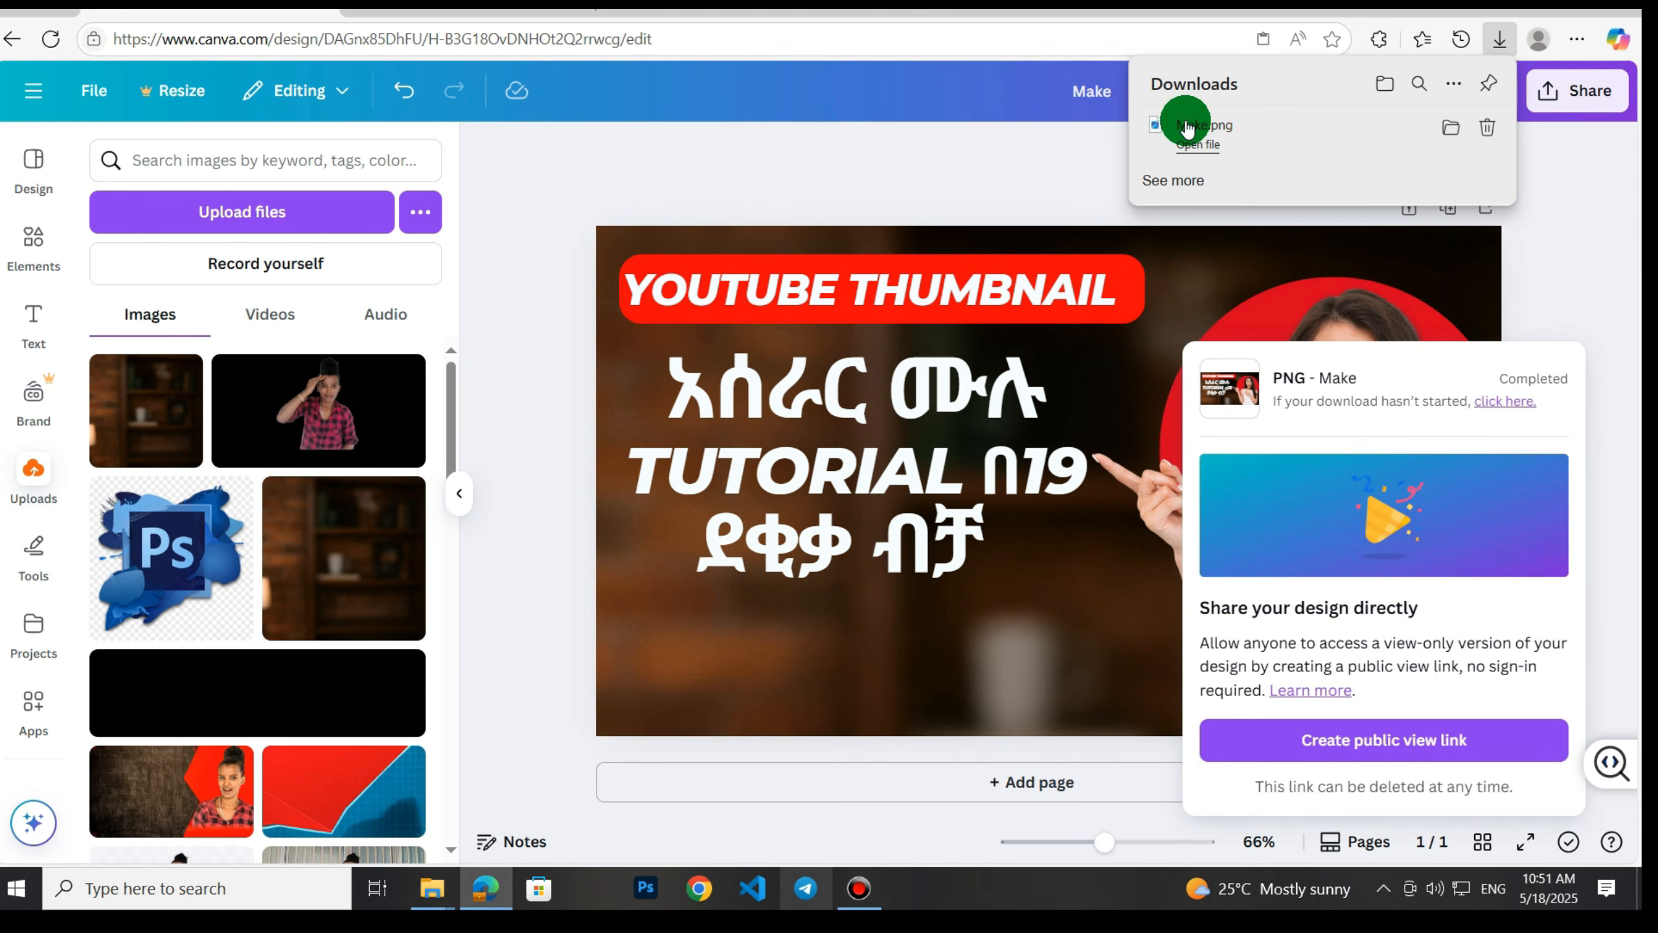
{"action": "left_click", "coordinate": [1187, 128]}
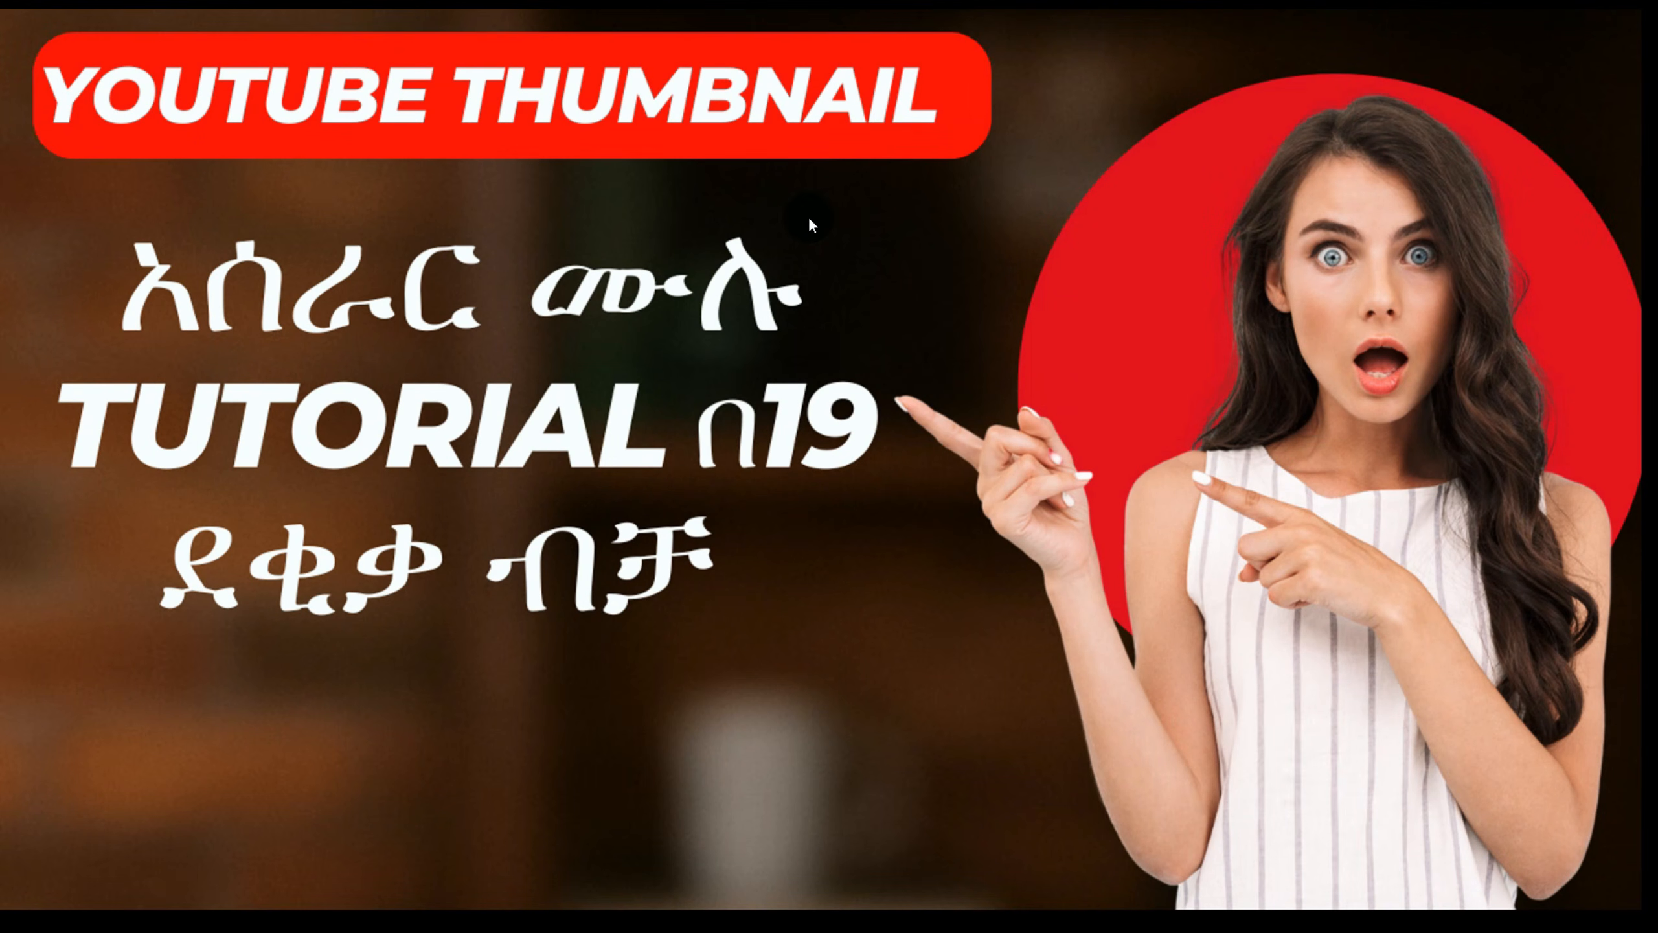